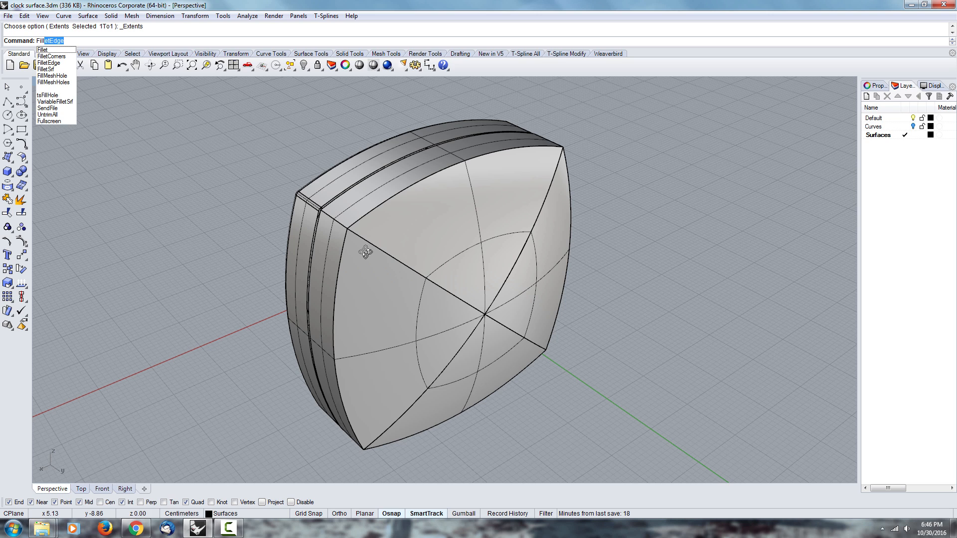
Fillet the front shell's side corner edges, front rim edges and diagonal ridge edges with a radius of 1.
key("Return")
left_click(337, 223)
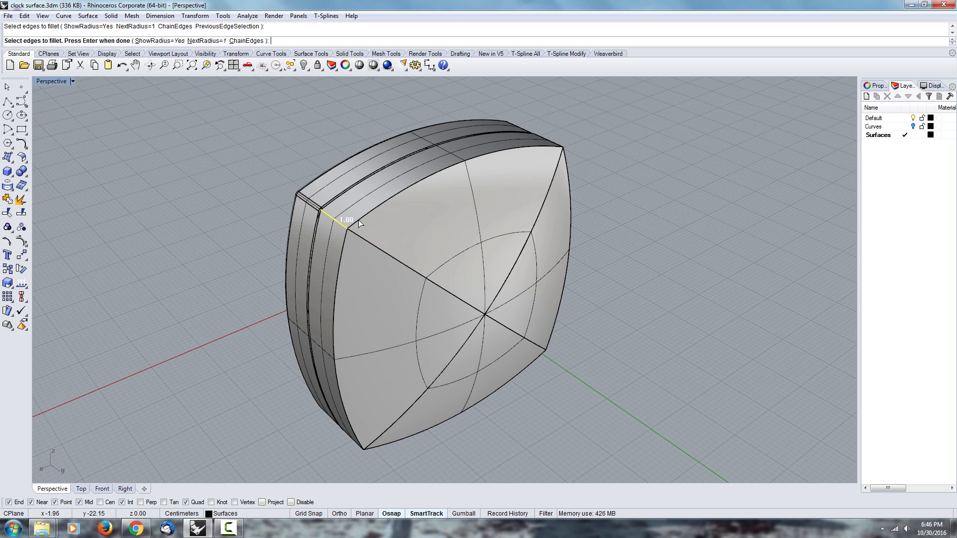
right_click_drag(375, 237, 359, 299)
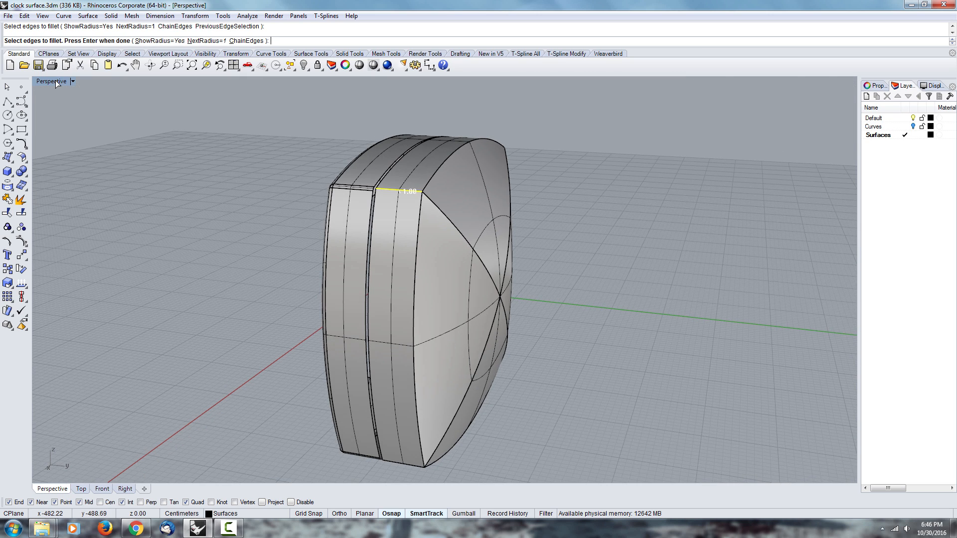
double_click(52, 82)
right_click_drag(699, 319, 642, 326)
scroll(642, 326, "down", 2)
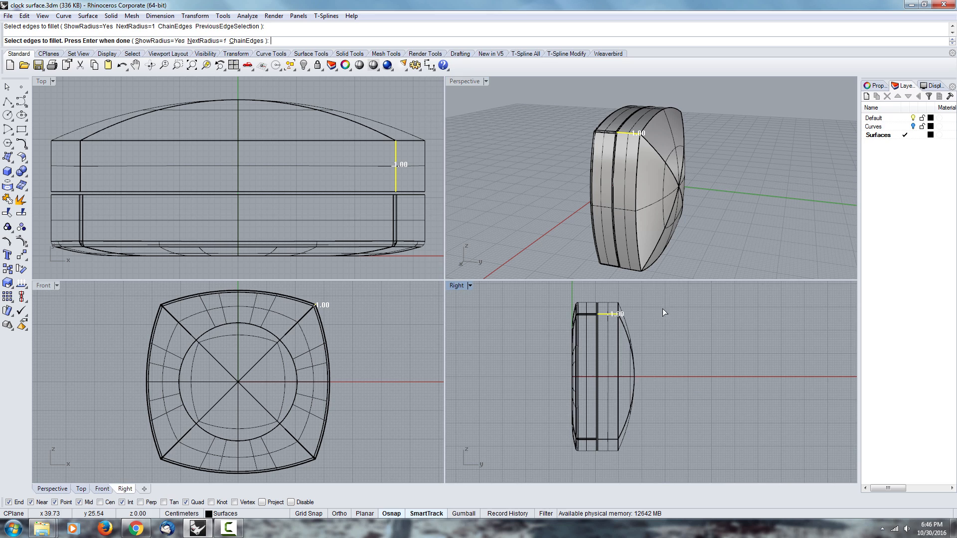
left_click(617, 443)
right_click(776, 244)
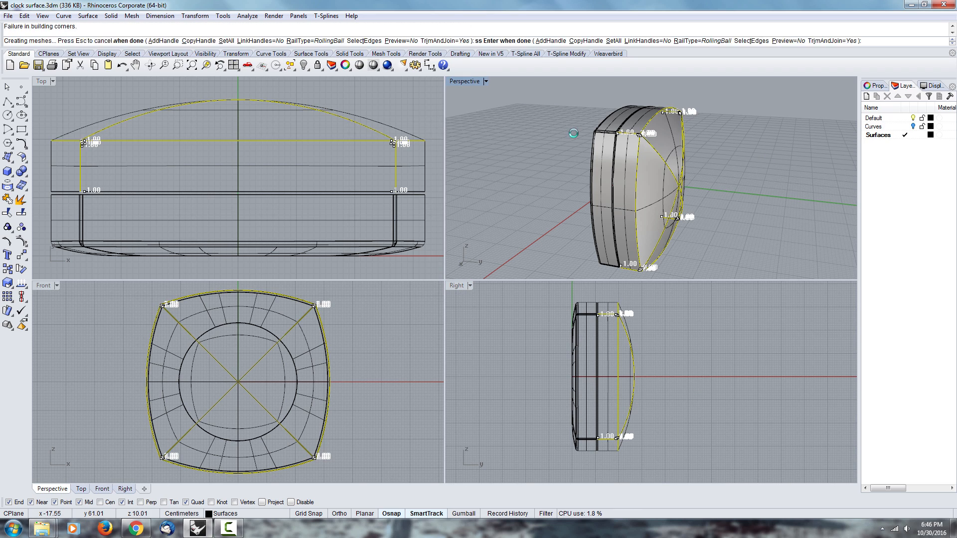
double_click(460, 81)
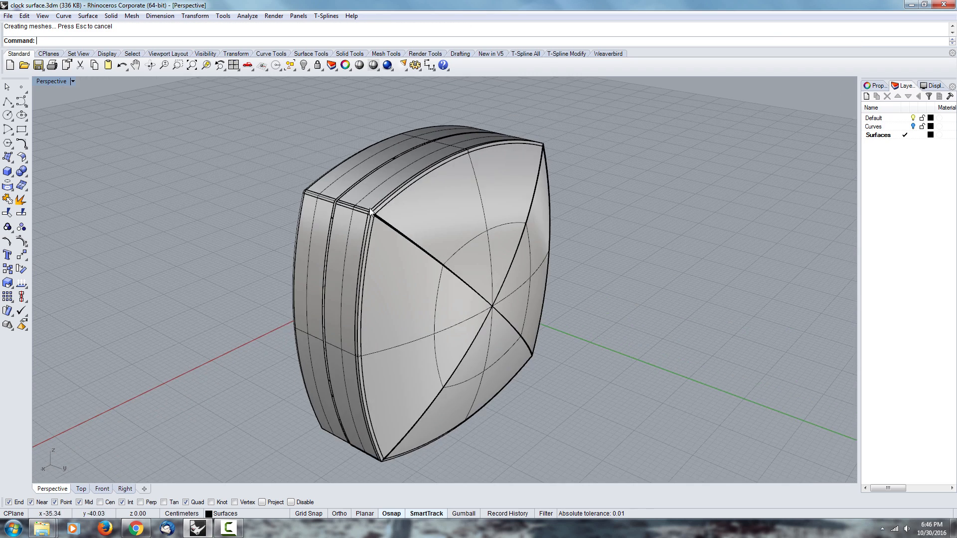
Inspect how the fillet surfaces meet at the upper-left corner of the front shell, picking out the corner and diagonal fillets.
scroll(371, 212, "up", 5)
left_click(349, 223)
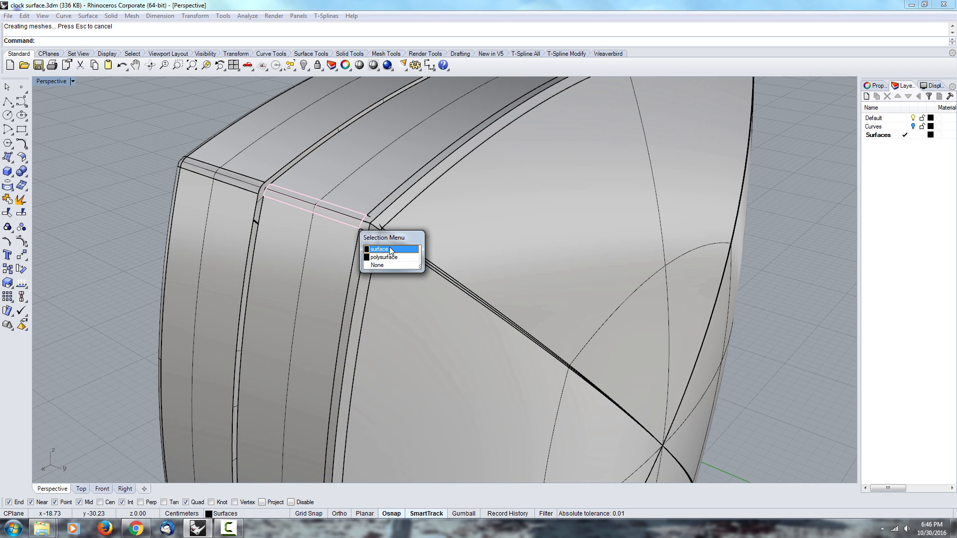
left_click(403, 245)
scroll(378, 235, "up", 3)
left_click(379, 240)
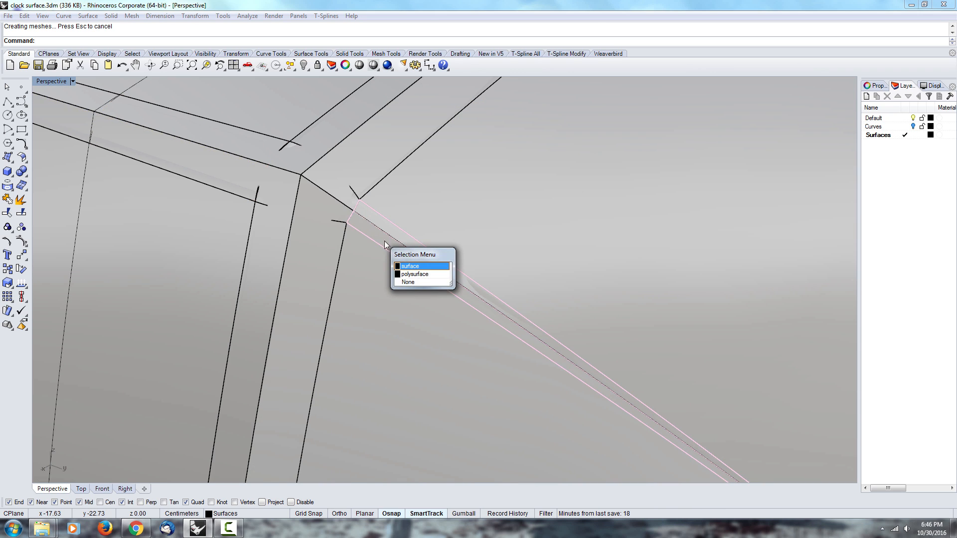
left_click(404, 265)
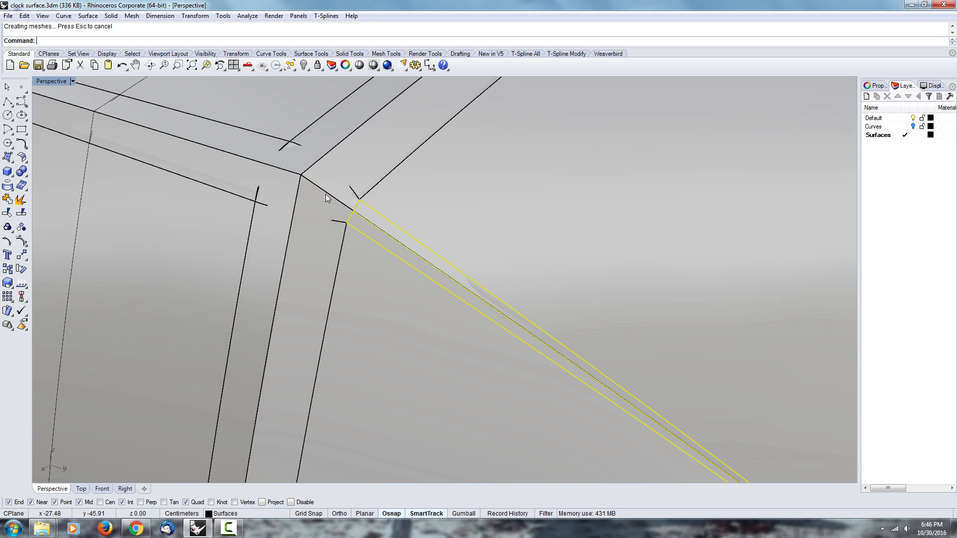
Examine the diagonal fillet from the outer corner to the front face's centre point from several angles.
scroll(378, 222, "down", 3)
scroll(543, 399, "up", 8)
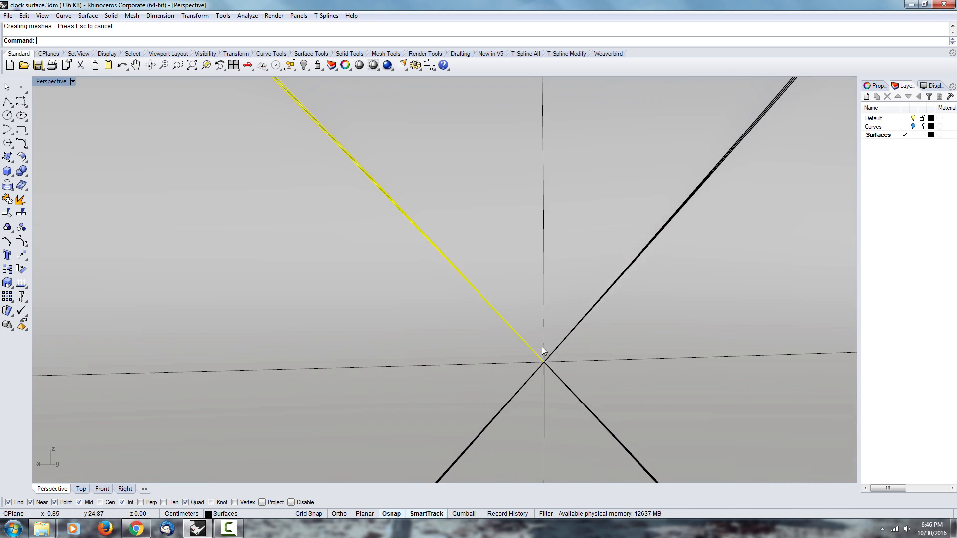
scroll(545, 363, "up", 3)
scroll(555, 407, "down", 3)
right_click_drag(548, 378, 475, 385)
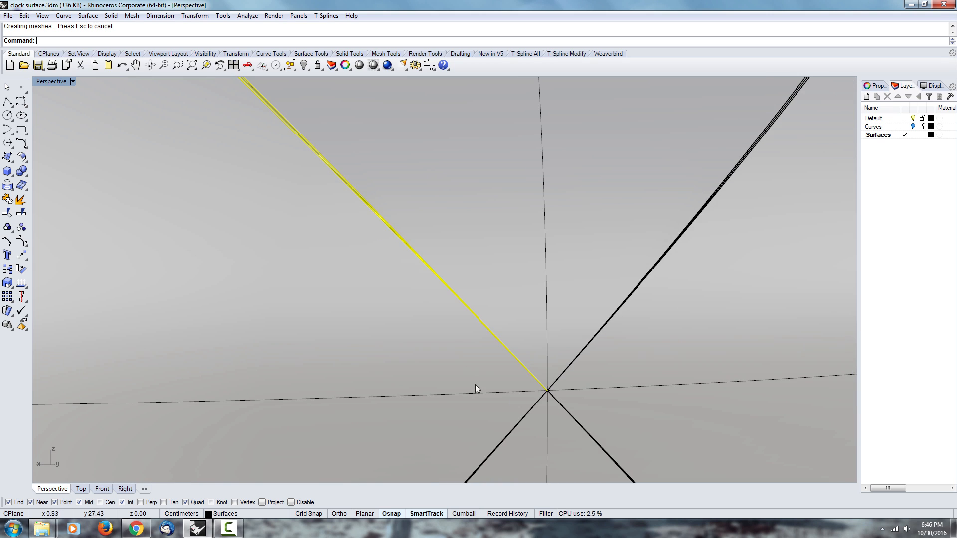
scroll(407, 310, "down", 8)
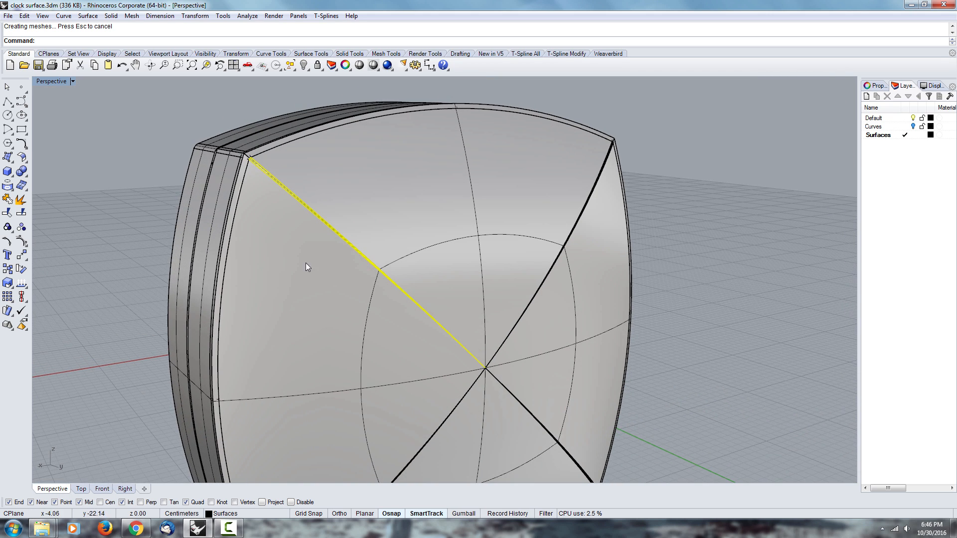
right_click_drag(347, 188, 287, 230)
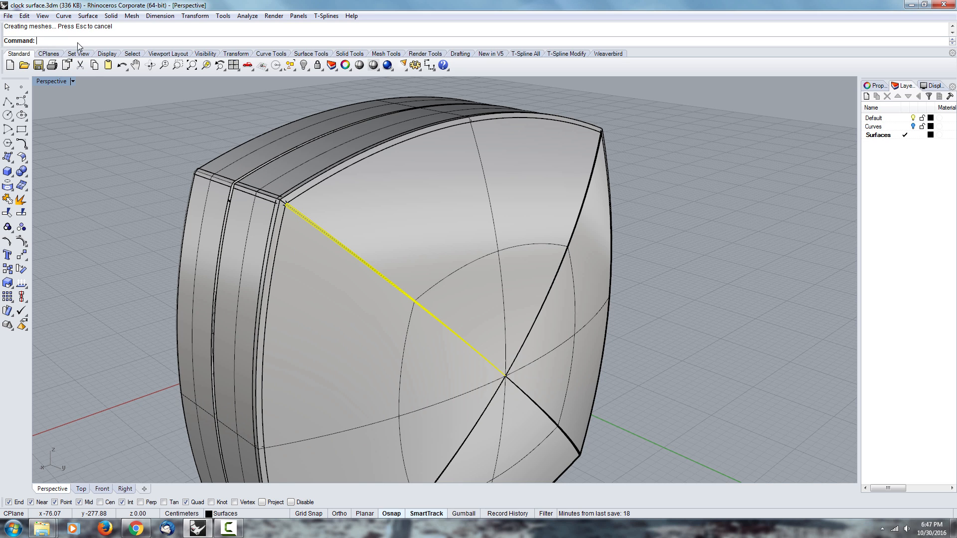
right_click_drag(249, 212, 272, 235)
left_click(168, 220)
right_click_drag(219, 258, 208, 255)
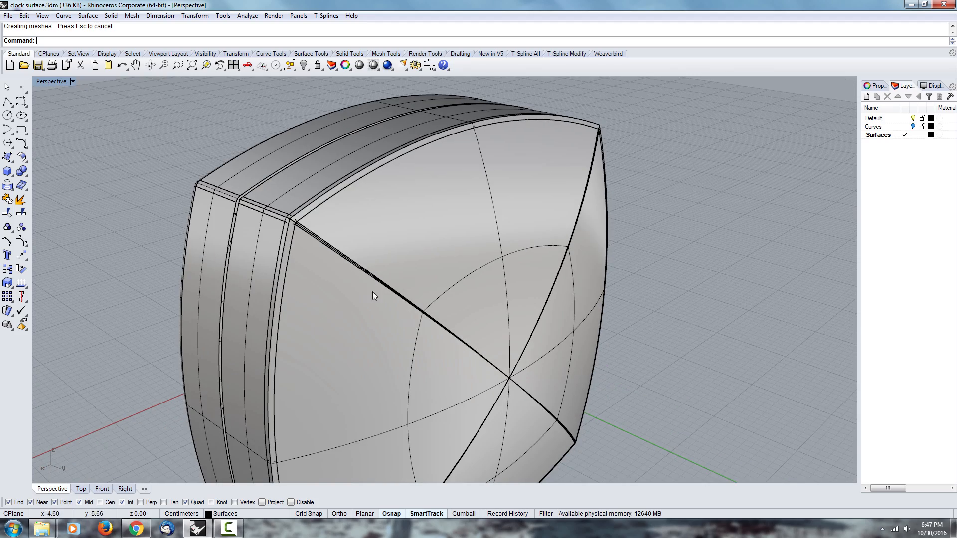
right_click_drag(327, 363, 509, 306)
right_click_drag(630, 193, 392, 237)
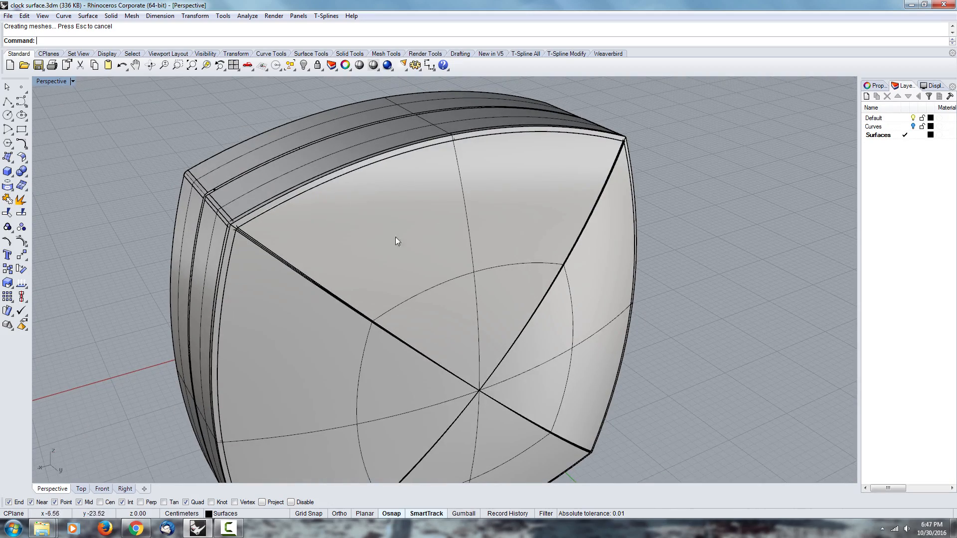
Explode the filleted front shell into separate surfaces and select its upper front panel.
left_click(463, 256)
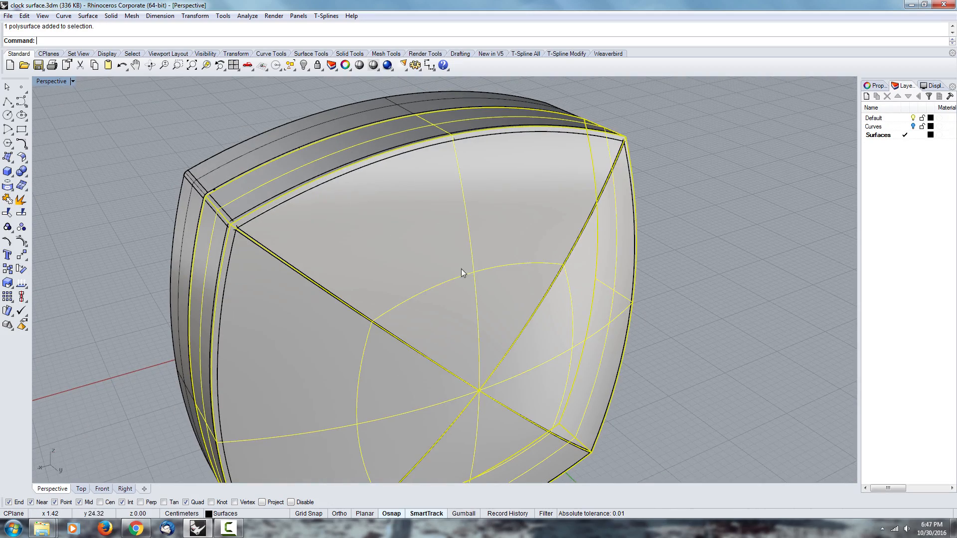
left_click(22, 201)
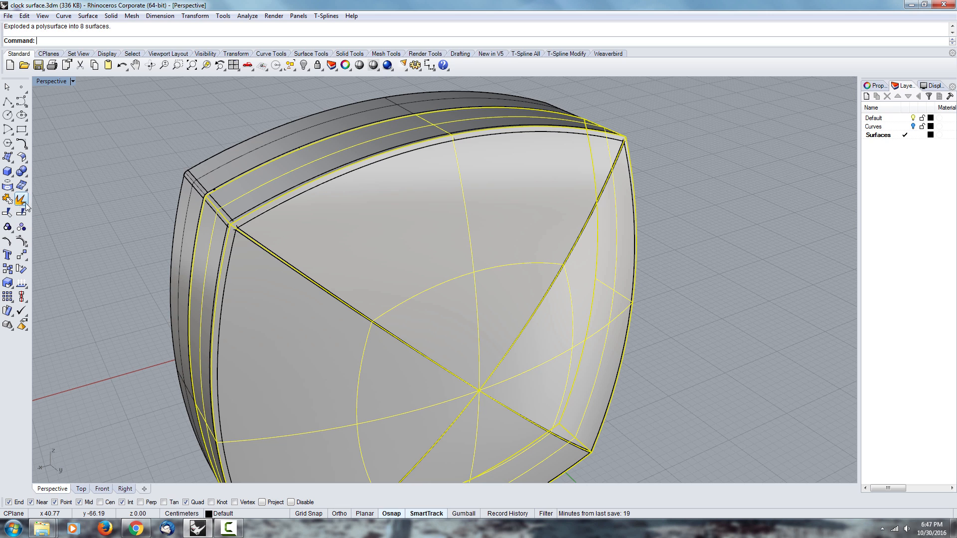
left_click(95, 199)
left_click(427, 220)
right_click_drag(427, 220, 387, 228)
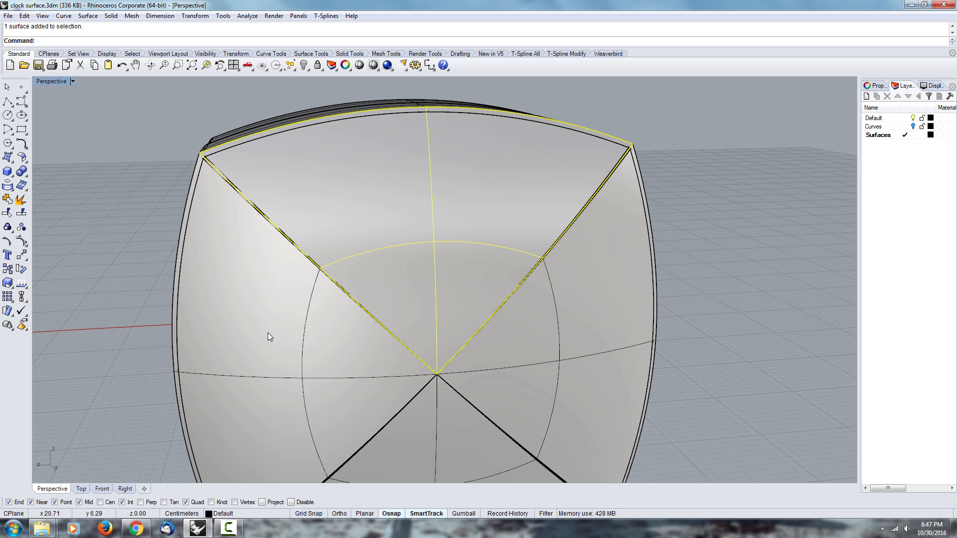
left_click(320, 379)
left_click(477, 437)
left_click(529, 365)
left_click(446, 275)
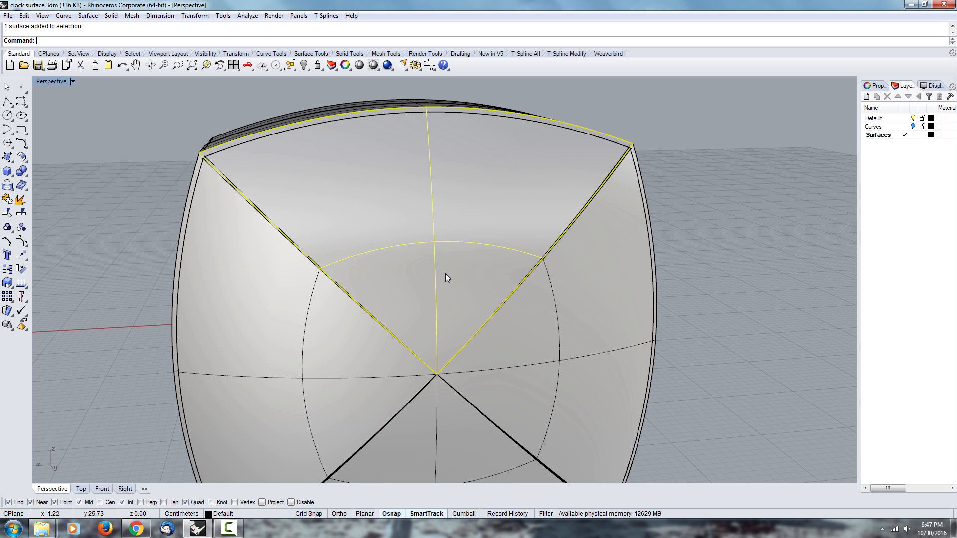
scroll(446, 275, "down", 2)
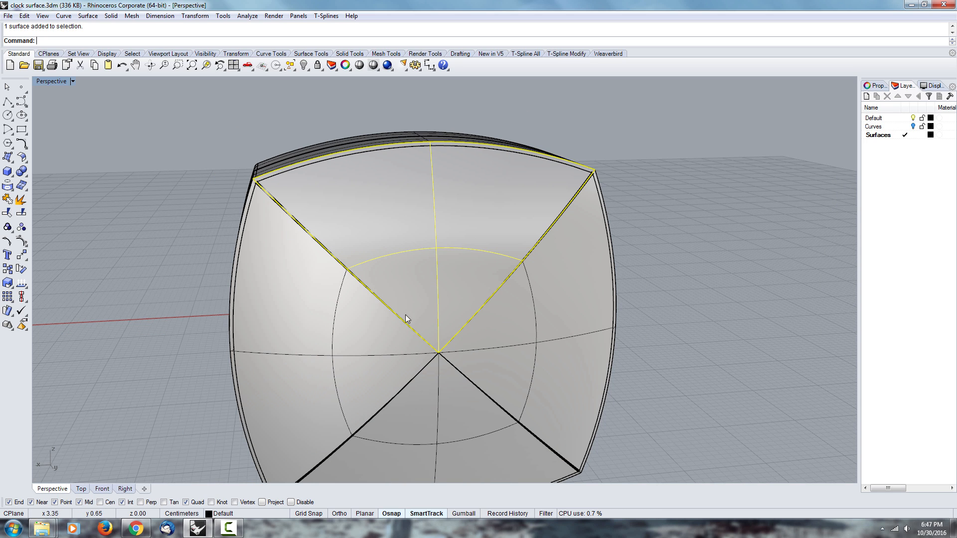
Check the diagonal fillet surface at the upper-left corner and where it converges at the front face's centre.
right_click_drag(289, 184, 394, 311)
left_click(178, 175)
scroll(271, 220, "up", 5)
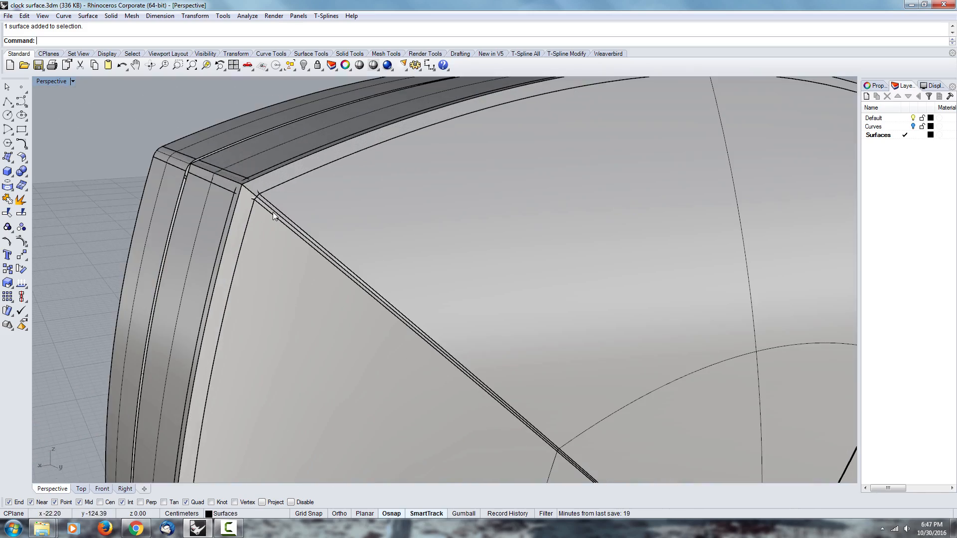
left_click(273, 212)
left_click(324, 241)
scroll(495, 397, "down", 5)
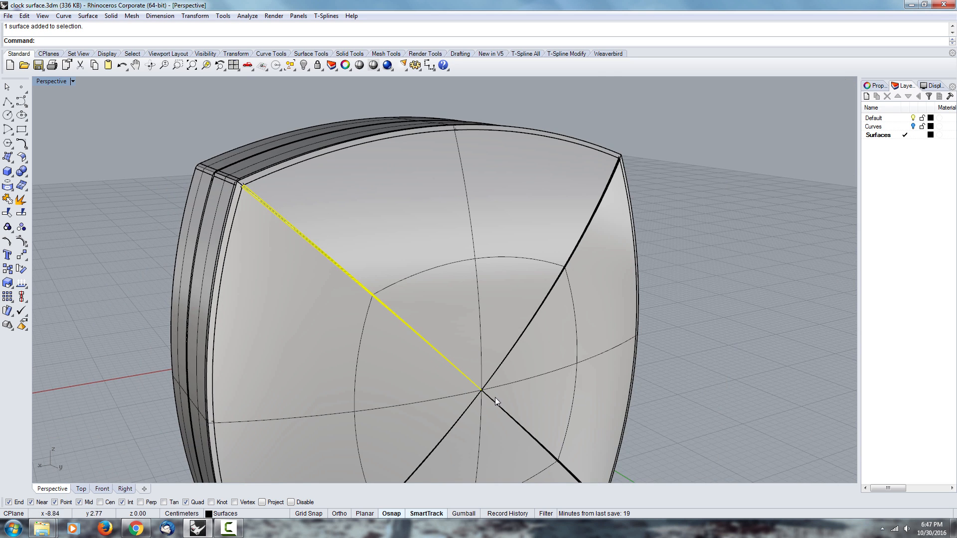
scroll(495, 397, "up", 6)
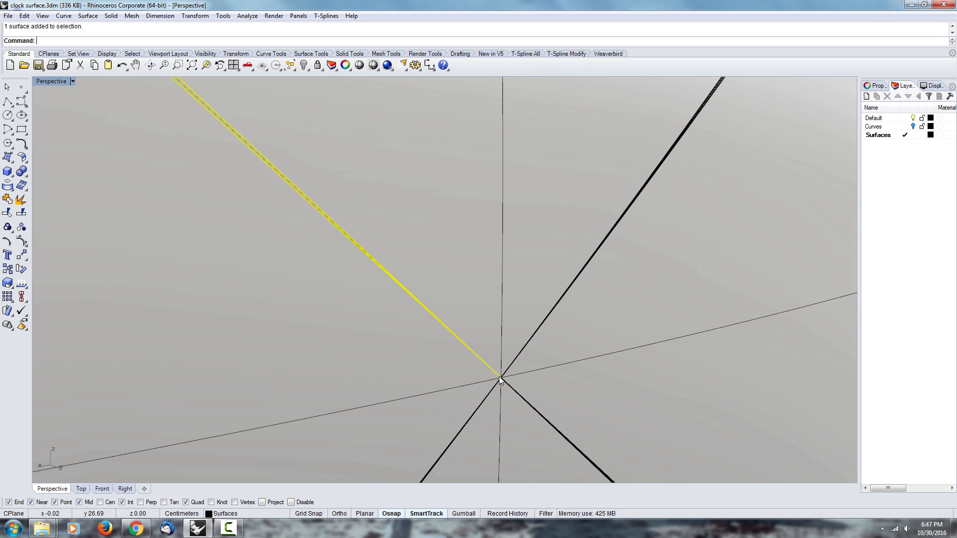
scroll(498, 379, "down", 8)
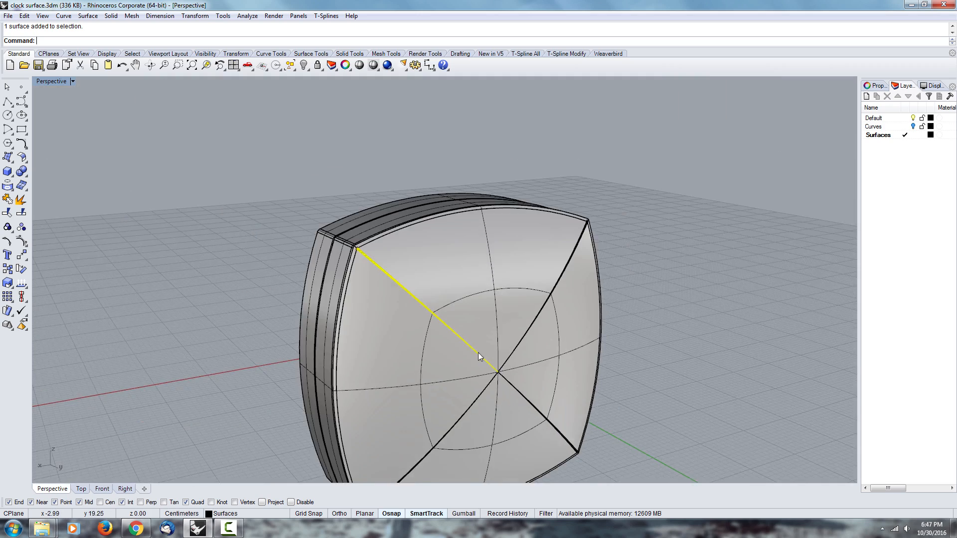
scroll(469, 365, "up", 3)
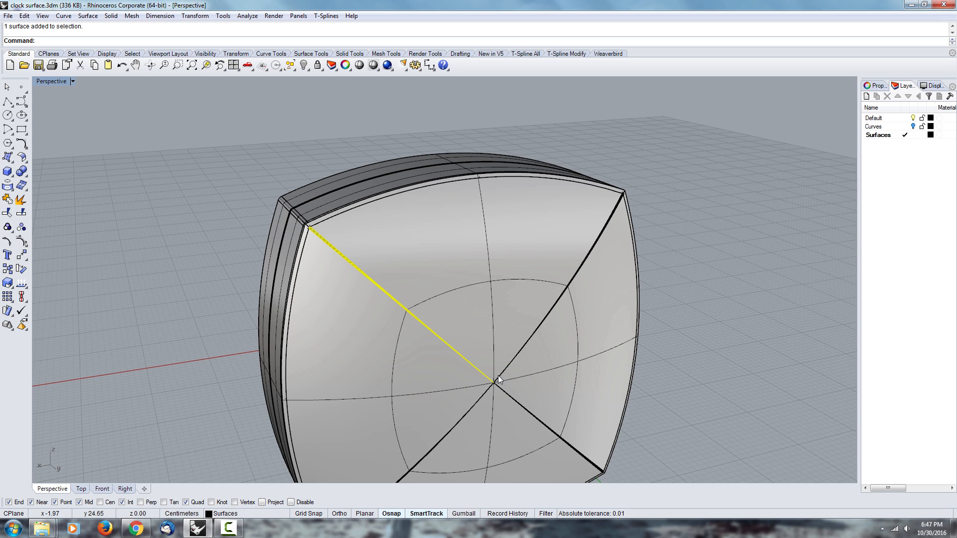
right_click_drag(318, 235, 326, 242)
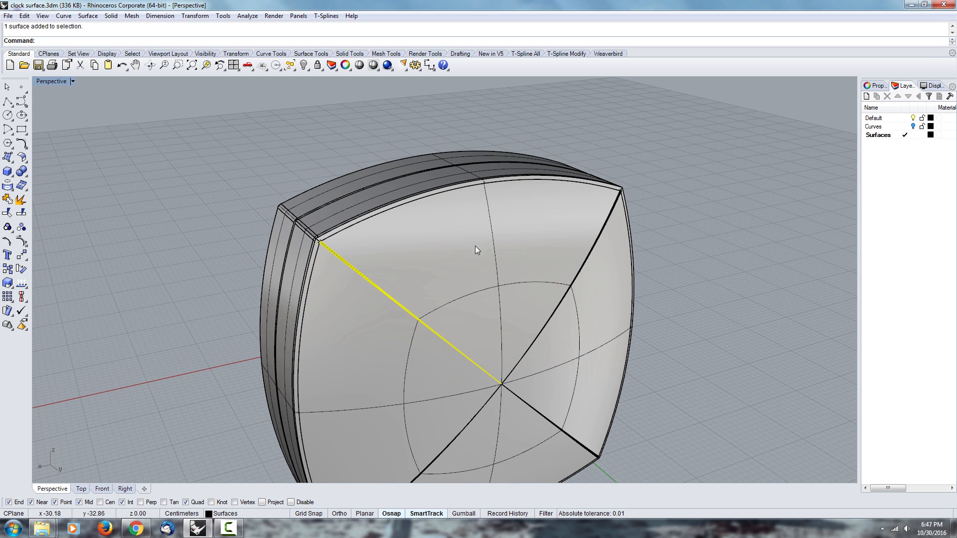
left_click(468, 267)
right_click_drag(467, 267, 378, 266)
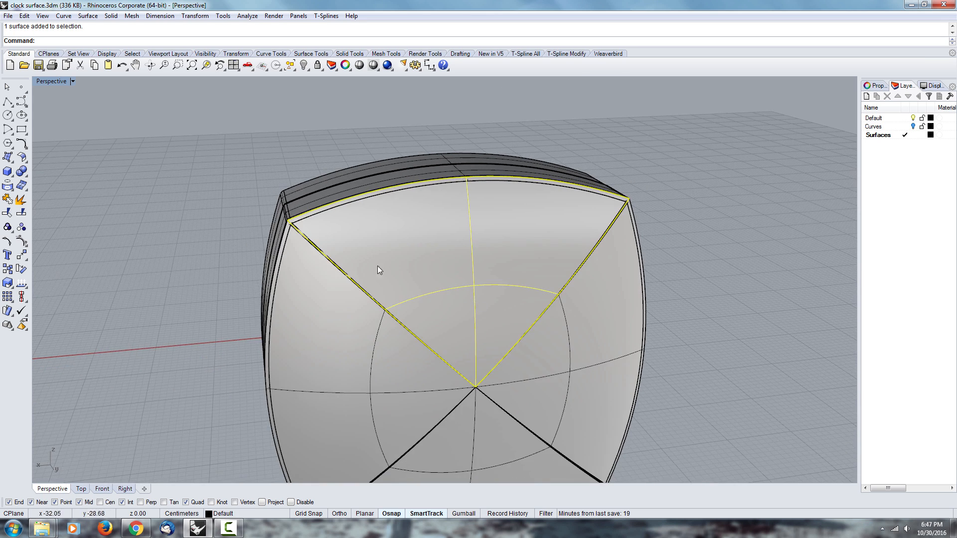
left_click(8, 199)
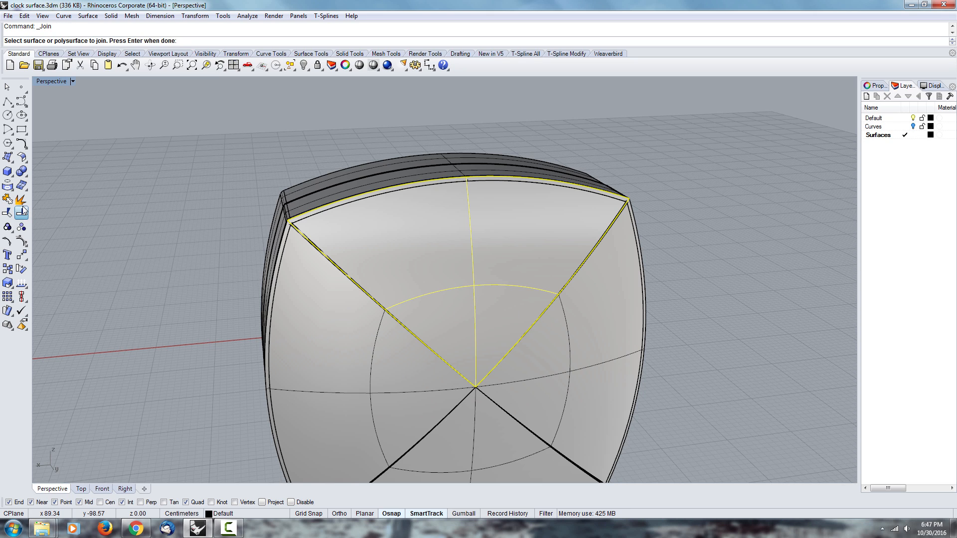
left_click(21, 213)
left_click(21, 201)
Turn on the control points of the upper front panel surface.
left_click(461, 239)
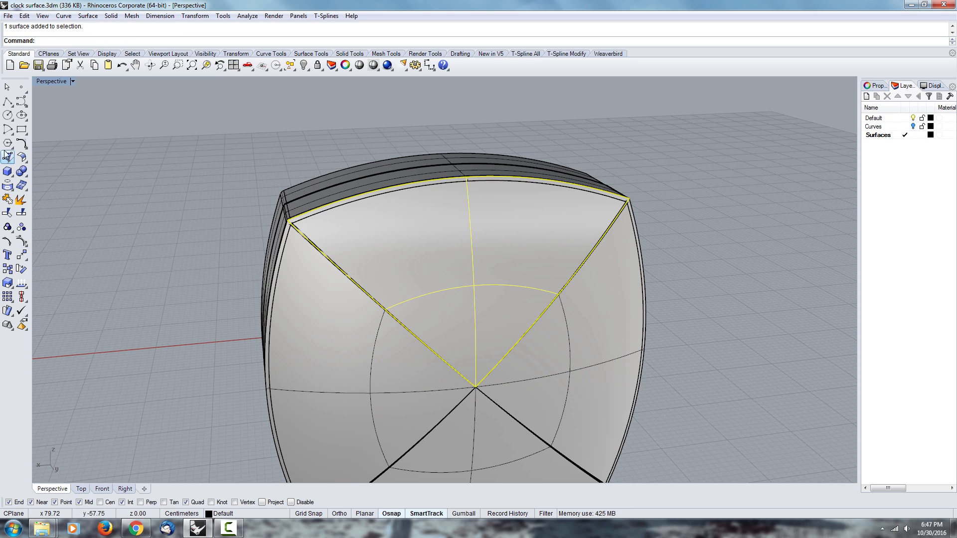
left_click(27, 240)
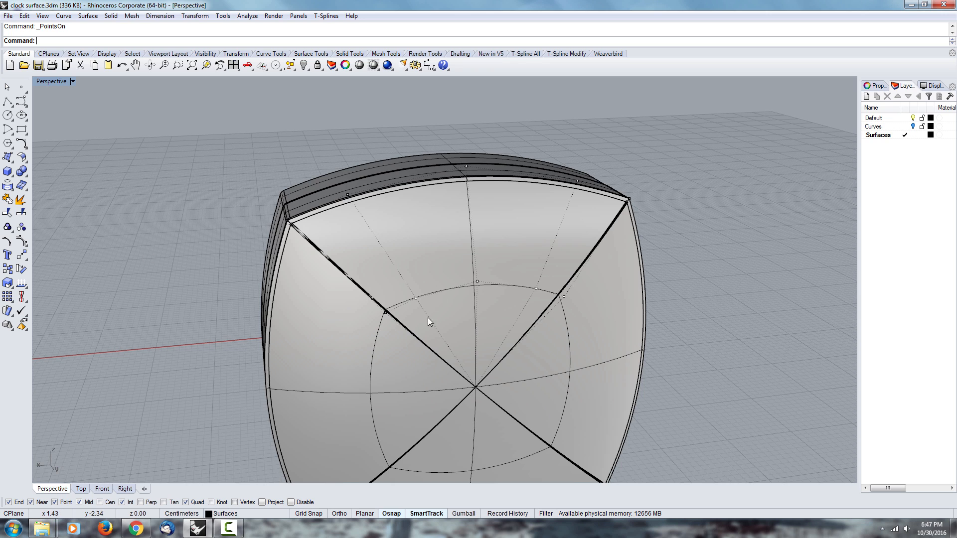
right_click_drag(428, 318, 337, 274)
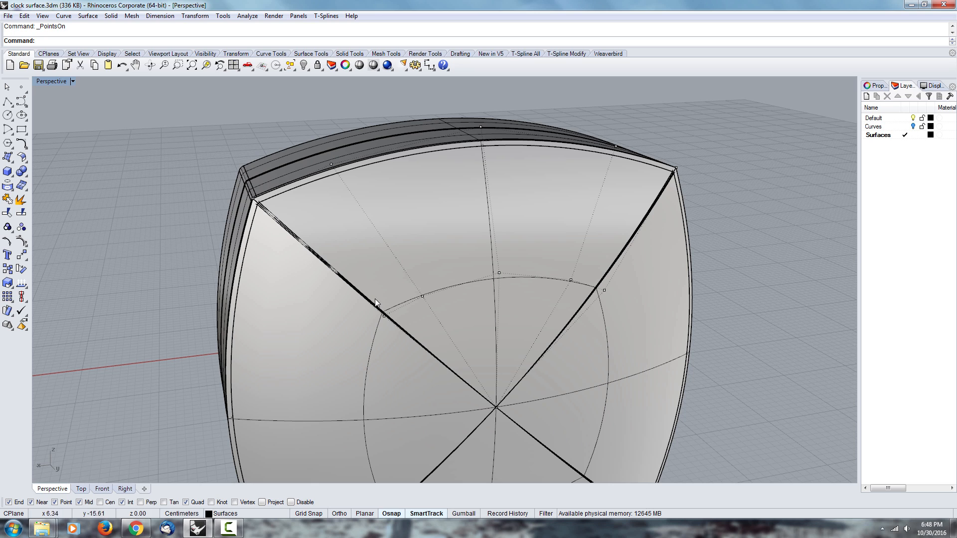
Examine the upper panel's control points beside the left diagonal edge and at the centre by selecting them.
left_click(422, 296)
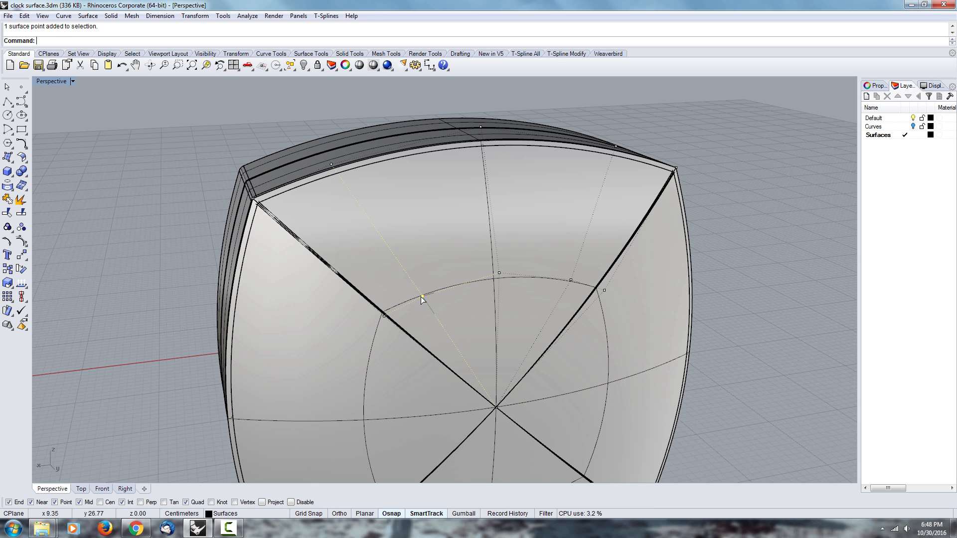
left_click(505, 405)
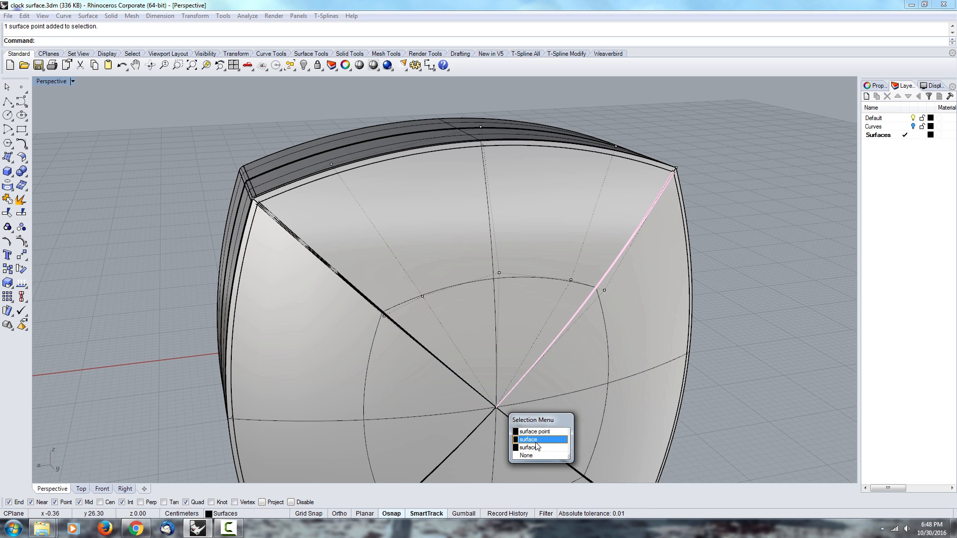
left_click(539, 448)
left_click(382, 317)
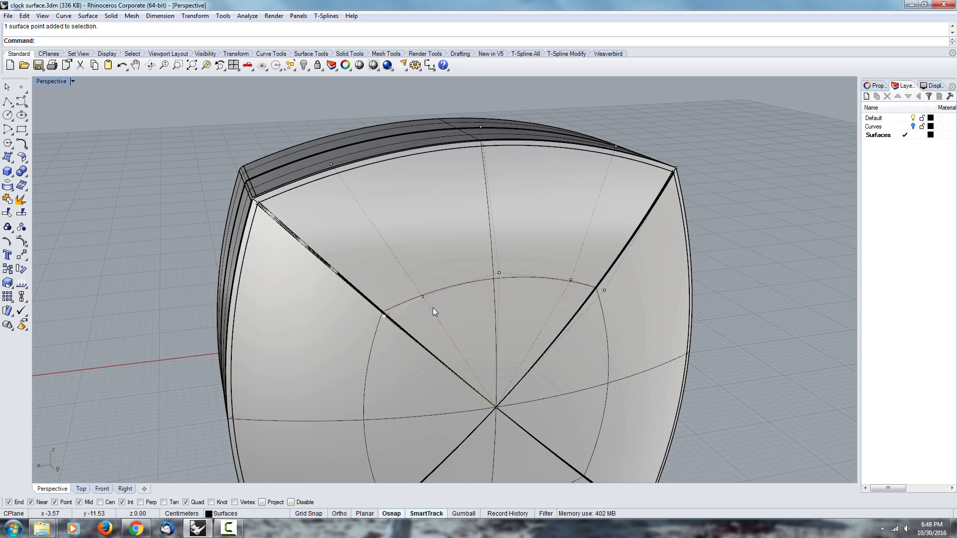
left_click(495, 406)
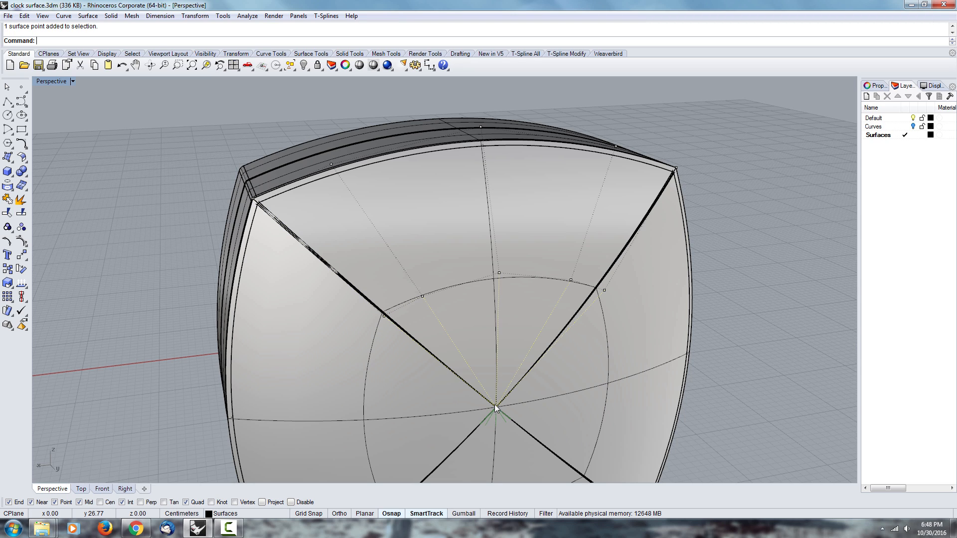
left_click(420, 298)
left_click(384, 317)
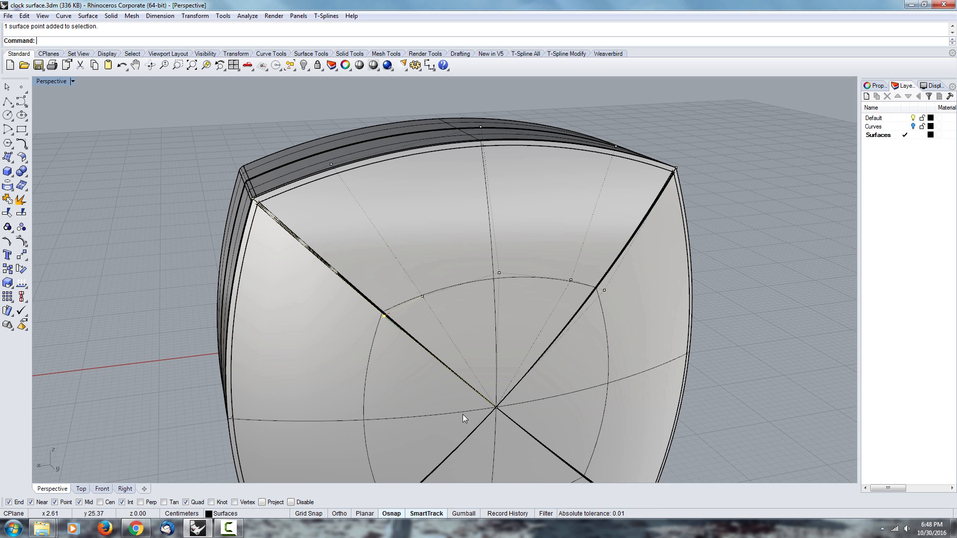
Examine the upper panel's control points from the front face's centre along the left diagonal edge to the corner.
right_click_drag(506, 397, 409, 333)
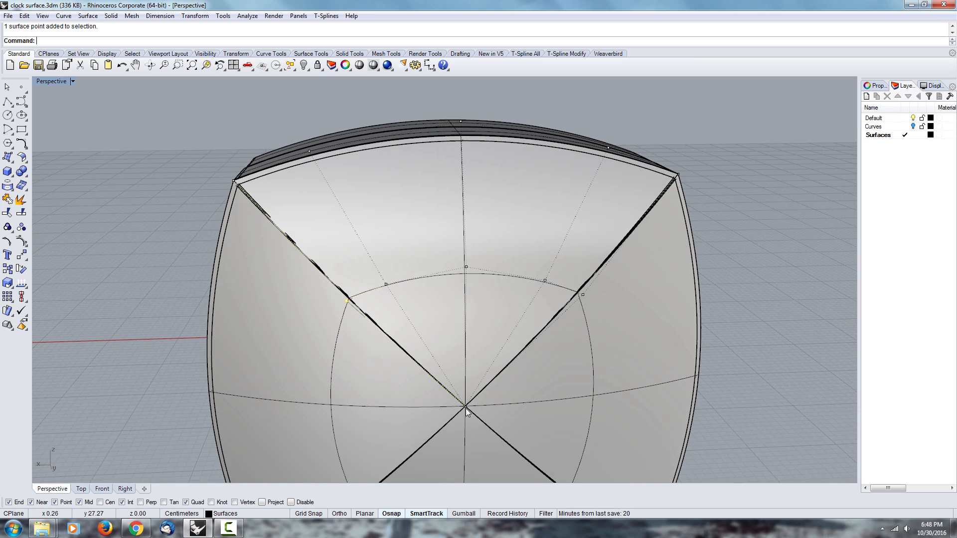
right_click_drag(454, 409, 275, 233)
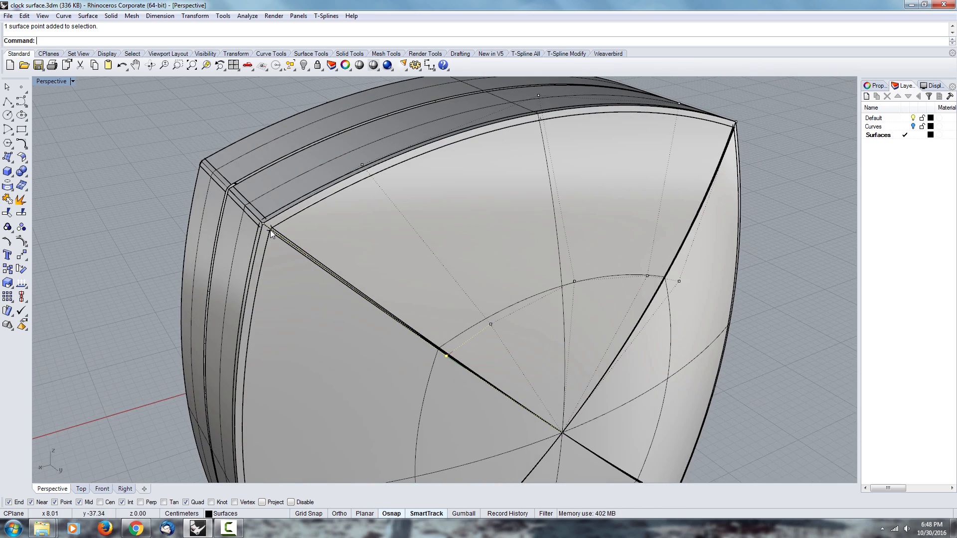
mouse_move(359, 286)
right_mouse_down()
mouse_move(375, 312)
mouse_move(359, 271)
right_mouse_up()
right_click_drag(378, 339, 430, 322)
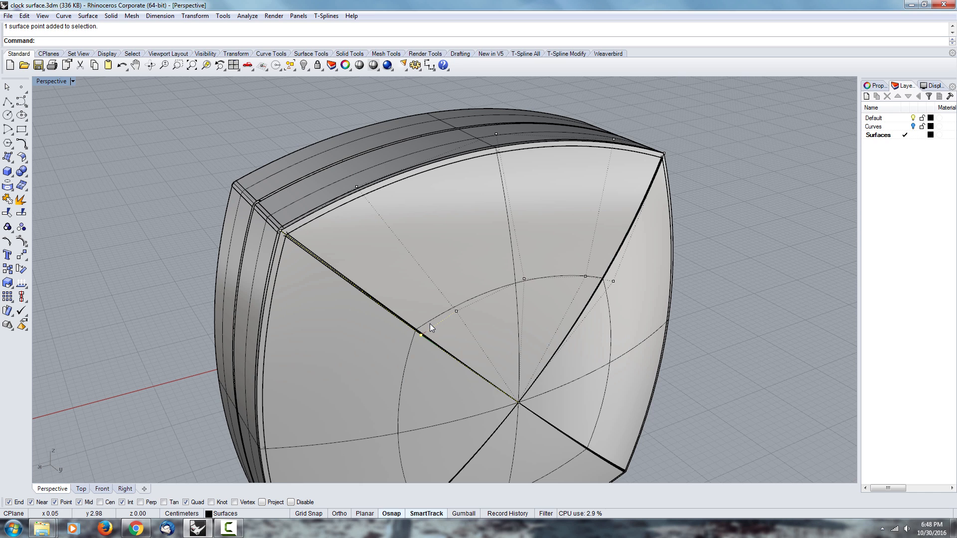
right_click_drag(431, 326, 440, 327)
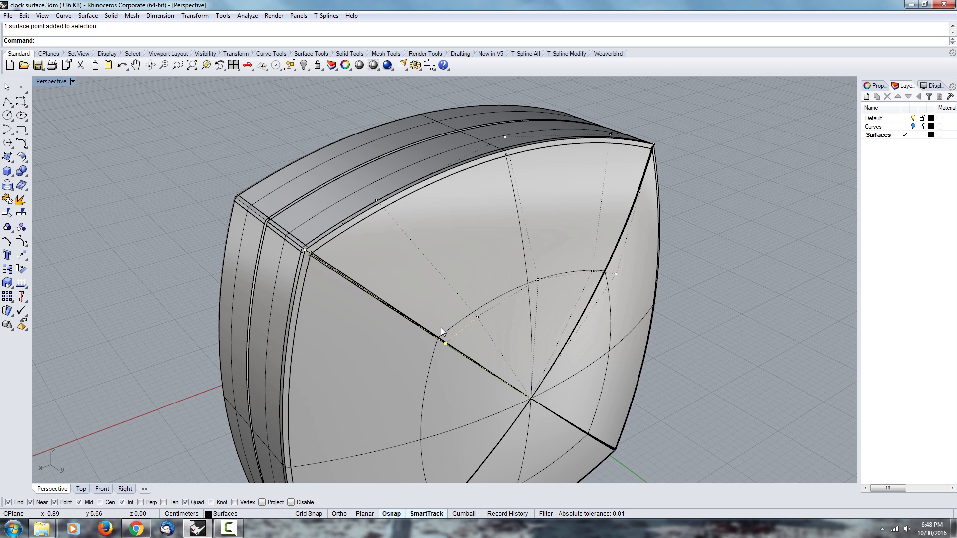
Select the left diagonal fillet surface to inspect it along its length, clear the selection and turn off the control points.
scroll(319, 273, "up", 2)
left_click(315, 271)
scroll(328, 279, "down", 3)
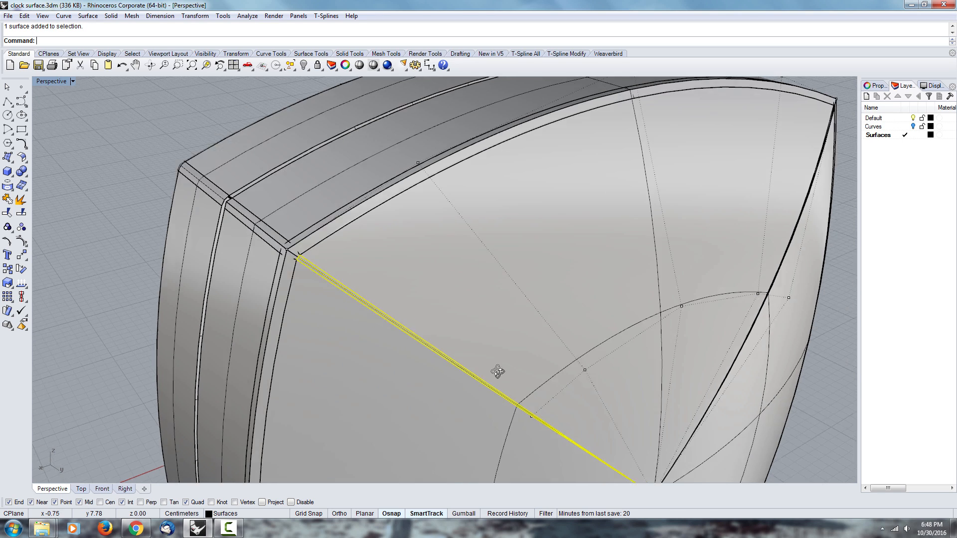
right_click_drag(495, 367, 448, 359)
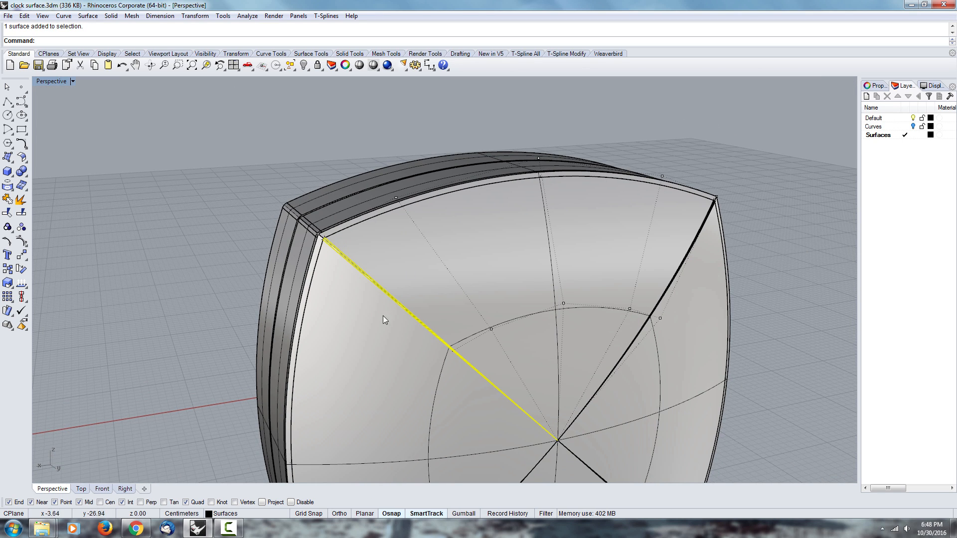
right_click_drag(383, 319, 550, 225)
key("Escape")
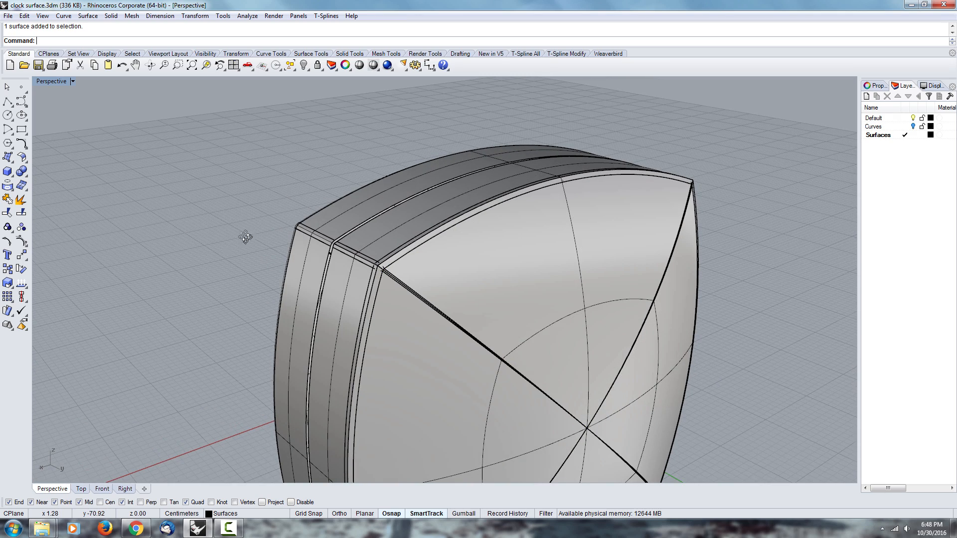
Explode the back shell of the clock body into separate surfaces.
right_click_drag(246, 237, 412, 241)
left_click(373, 238)
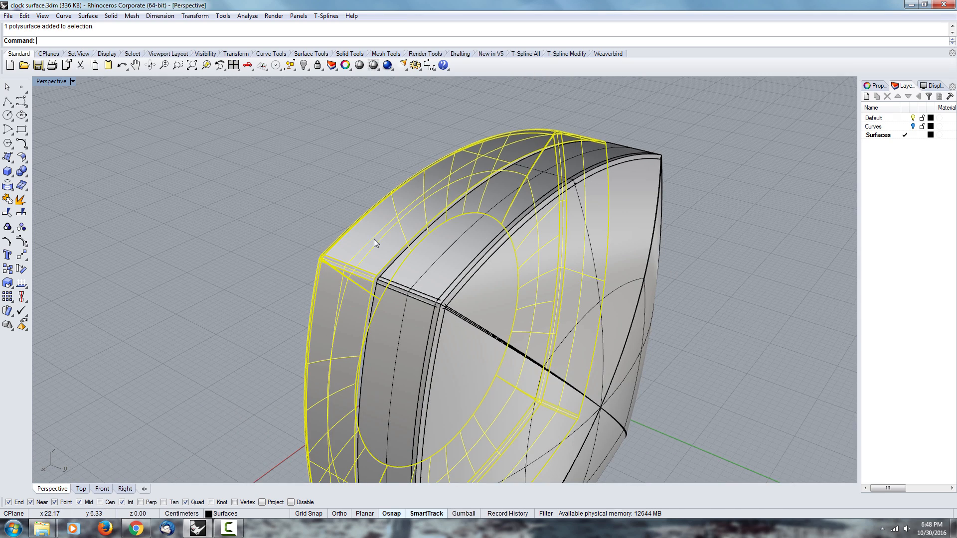
left_click(21, 212)
right_click_drag(226, 208, 291, 250)
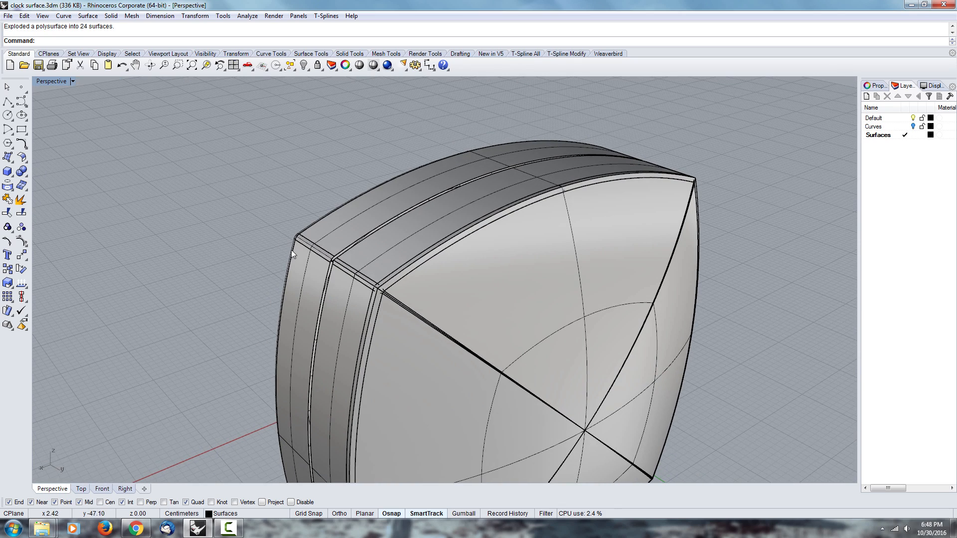
In the Front view, start a polyline at the top end of the clock body's upper-left corner fillet.
double_click(49, 80)
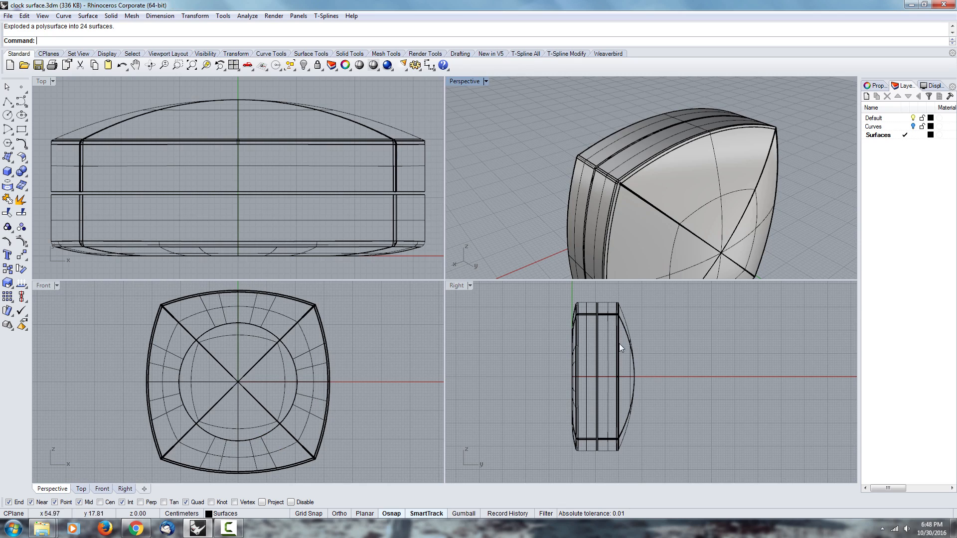
scroll(273, 363, "up", 3)
double_click(44, 285)
right_click_drag(573, 290, 539, 305)
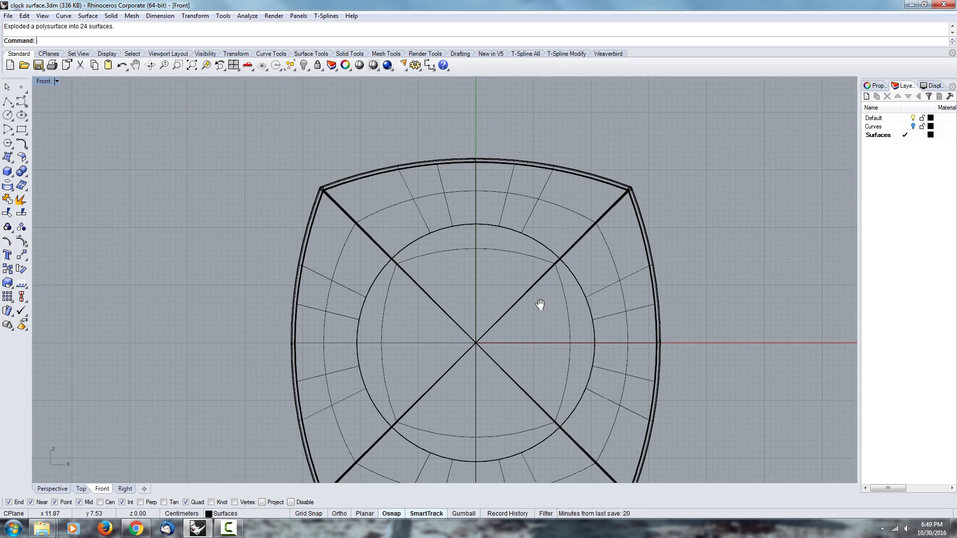
scroll(508, 158, "up", 2)
scroll(269, 199, "up", 8)
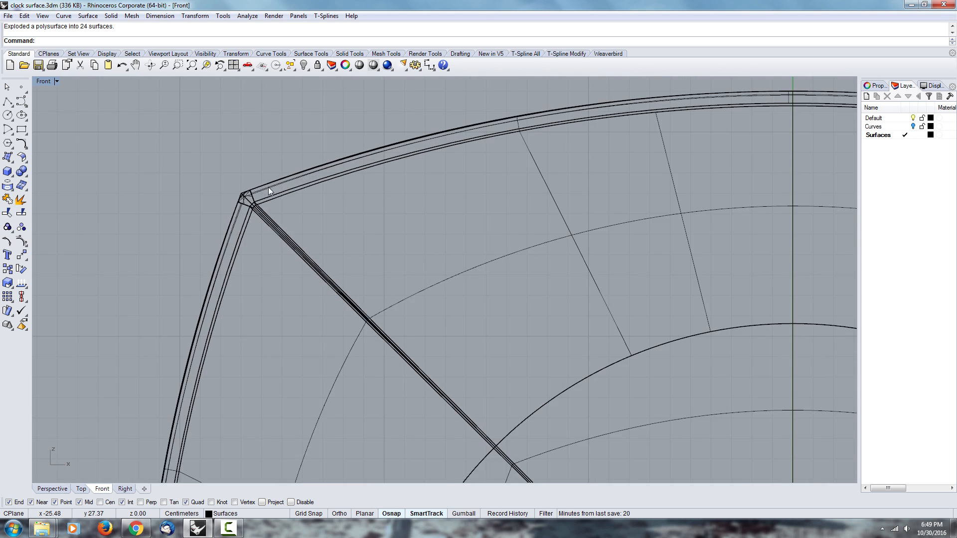
scroll(249, 234, "up", 1)
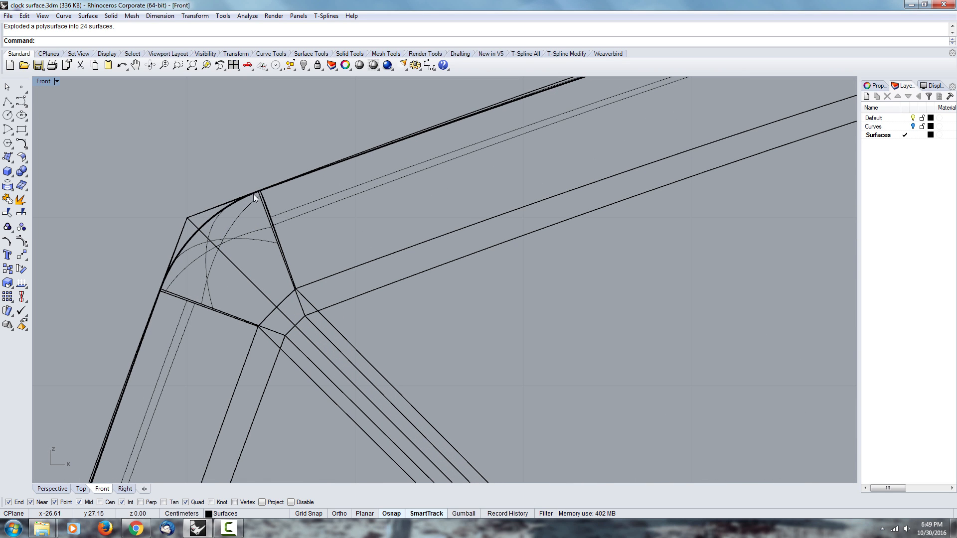
left_click(8, 101)
scroll(319, 224, "up", 4)
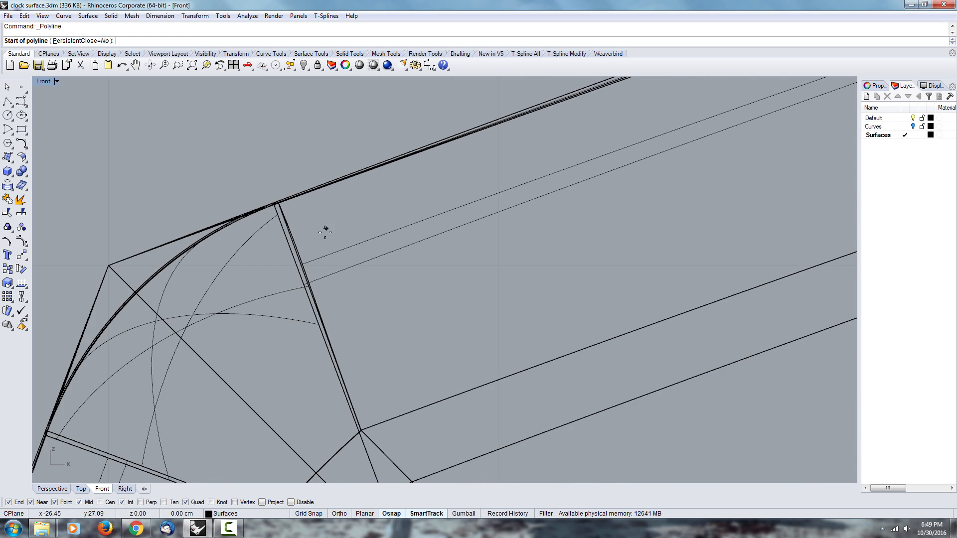
left_click(261, 192)
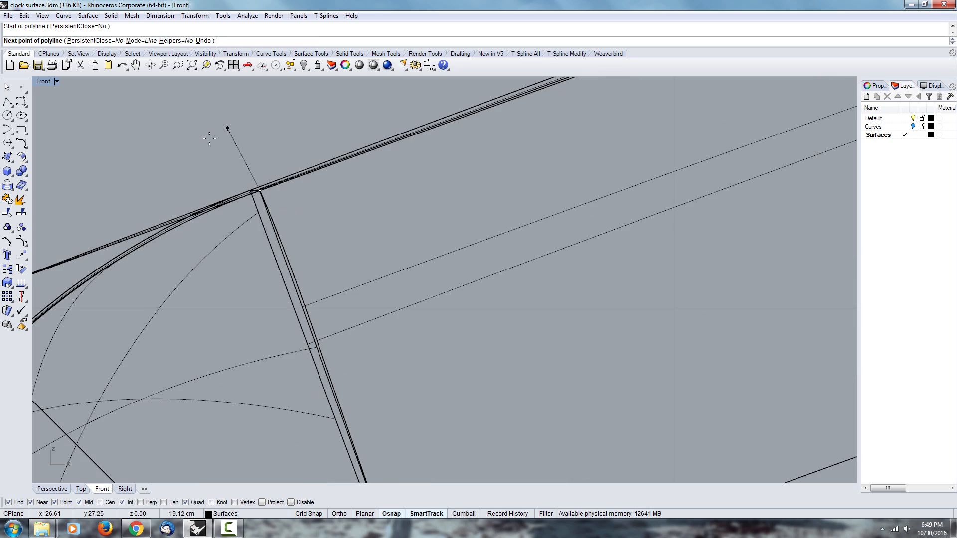
Turn on Grid Snap and finish the polyline as a single diagonal segment ending at the origin.
scroll(271, 167, "down", 6)
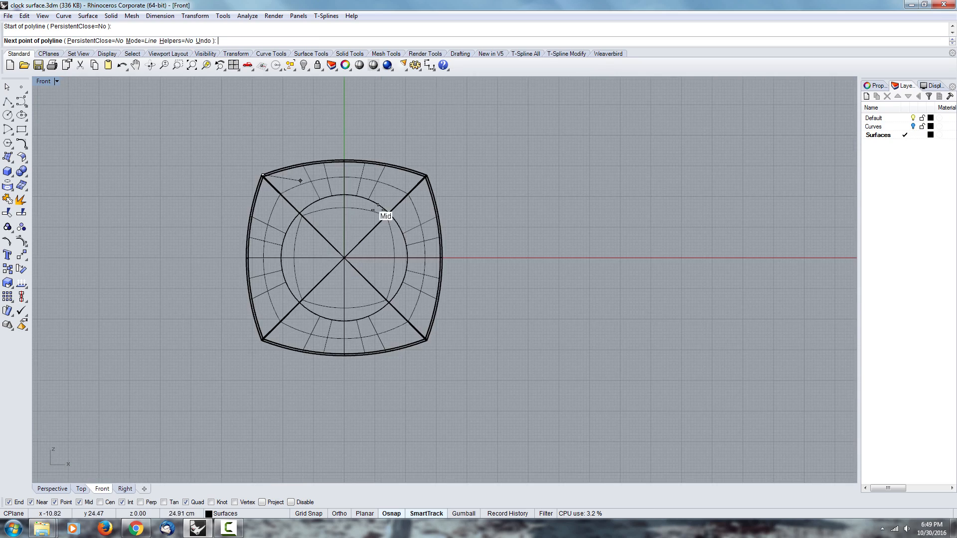
scroll(319, 282, "up", 5)
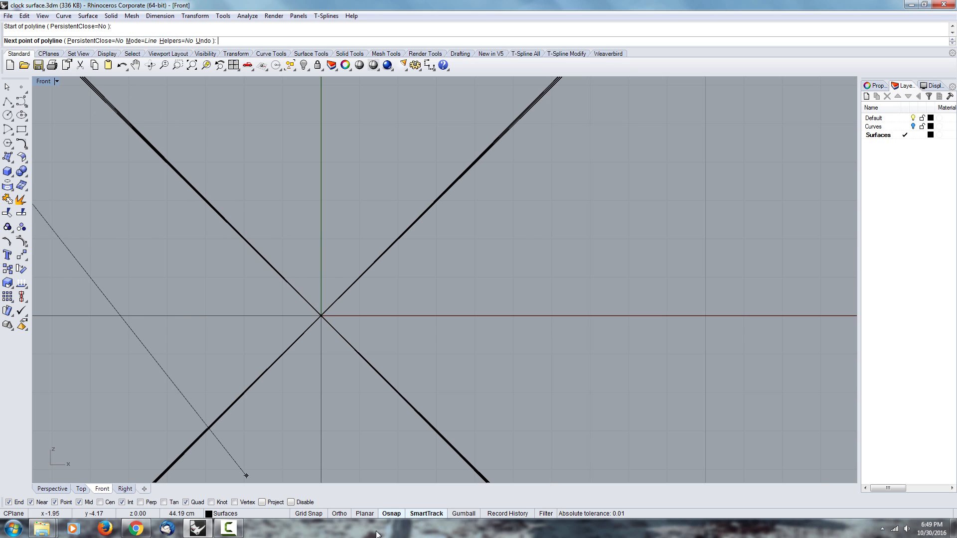
left_click(339, 514)
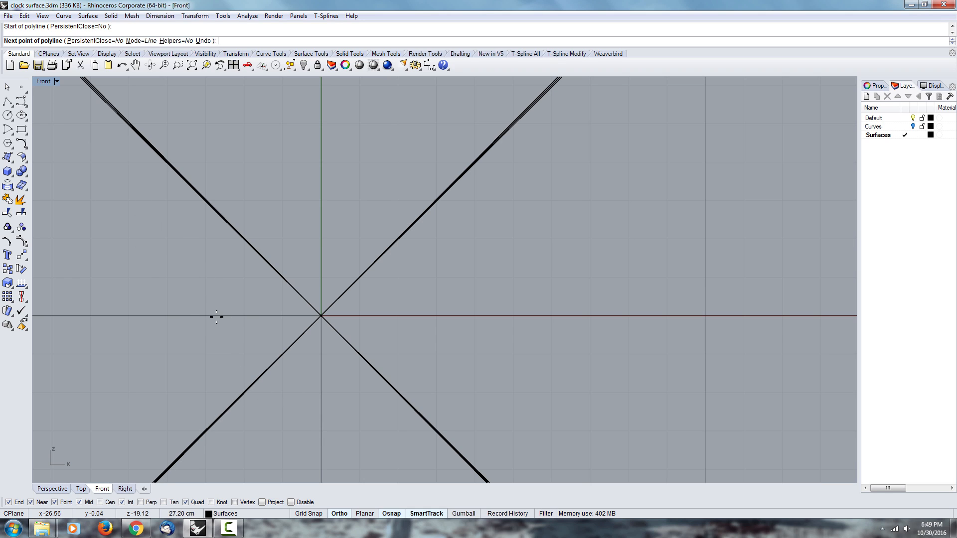
left_click(339, 515)
left_click(309, 514)
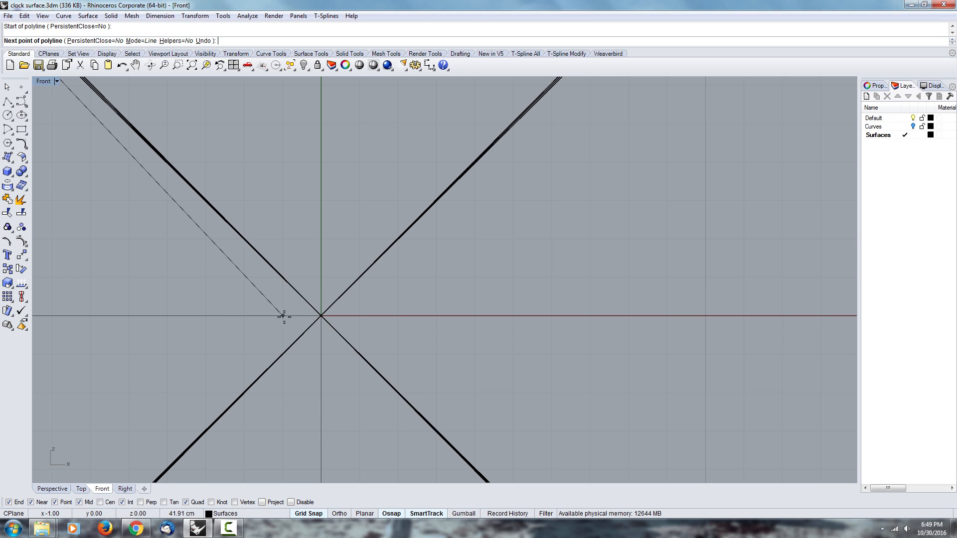
scroll(293, 319, "up", 8)
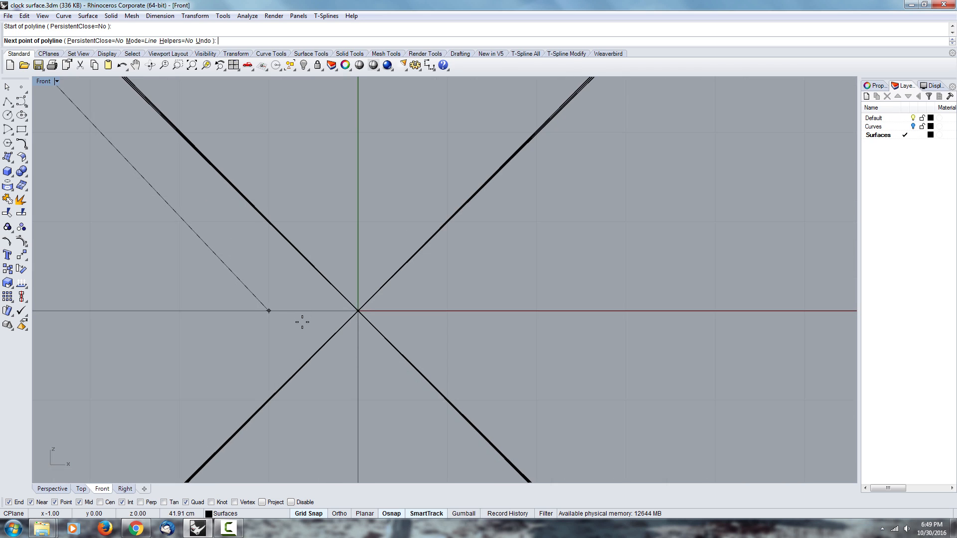
left_click(338, 306)
scroll(338, 312, "down", 2)
key("Return")
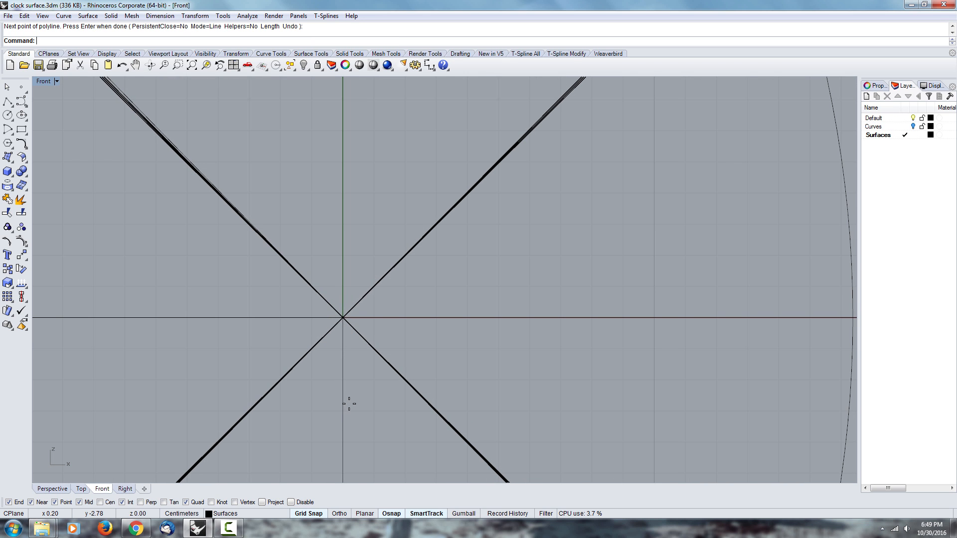
Mirror a copy of the diagonal line across the vertical centre axis to the upper-right corner.
right_click_drag(317, 331, 359, 372)
scroll(327, 254, "down", 8)
scroll(175, 117, "up", 6)
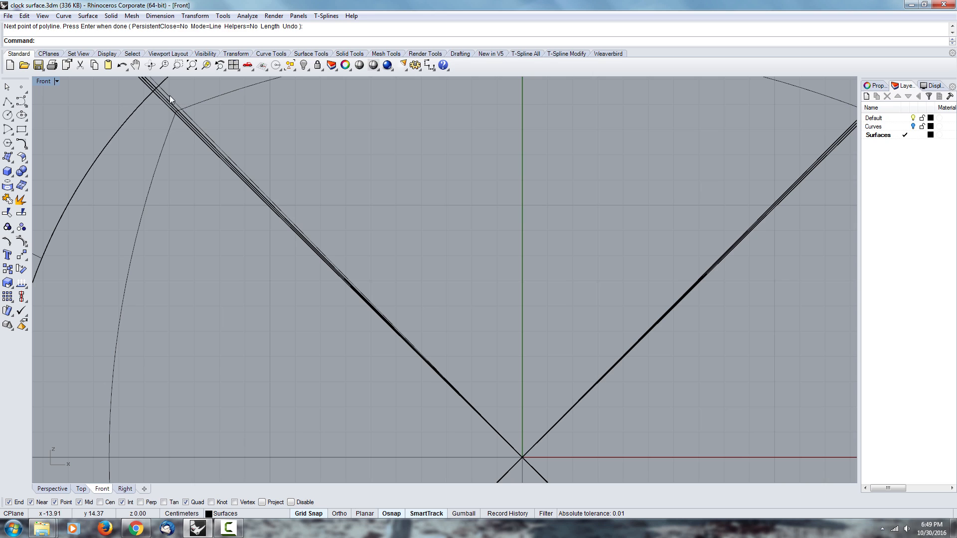
left_click(169, 98)
scroll(349, 219, "down", 5)
scroll(299, 239, "up", 2)
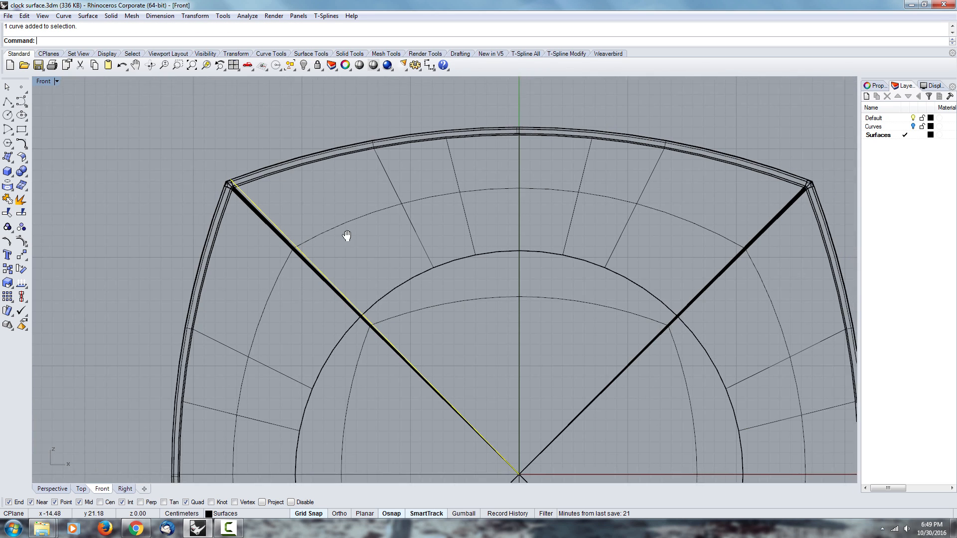
right_click_drag(347, 236, 288, 211)
type("Mirror")
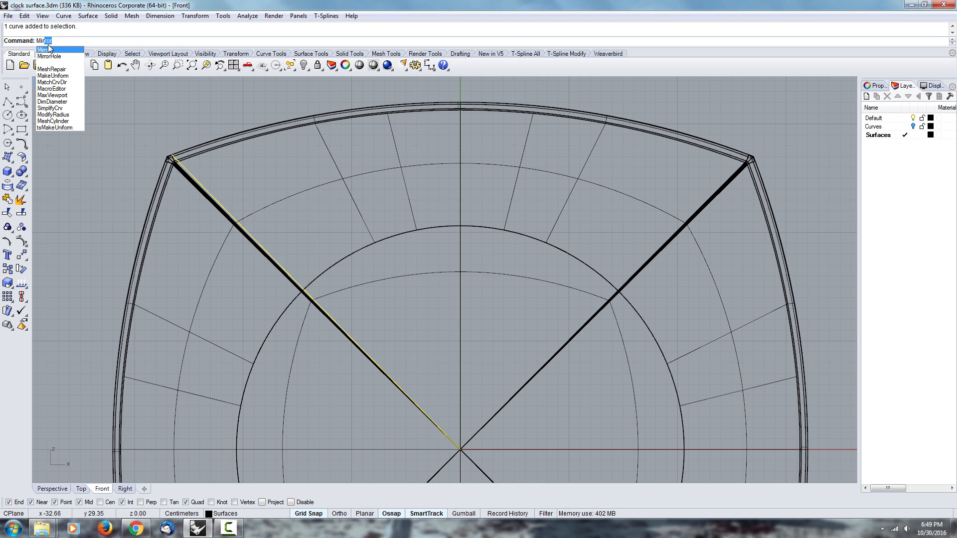
left_click(58, 52)
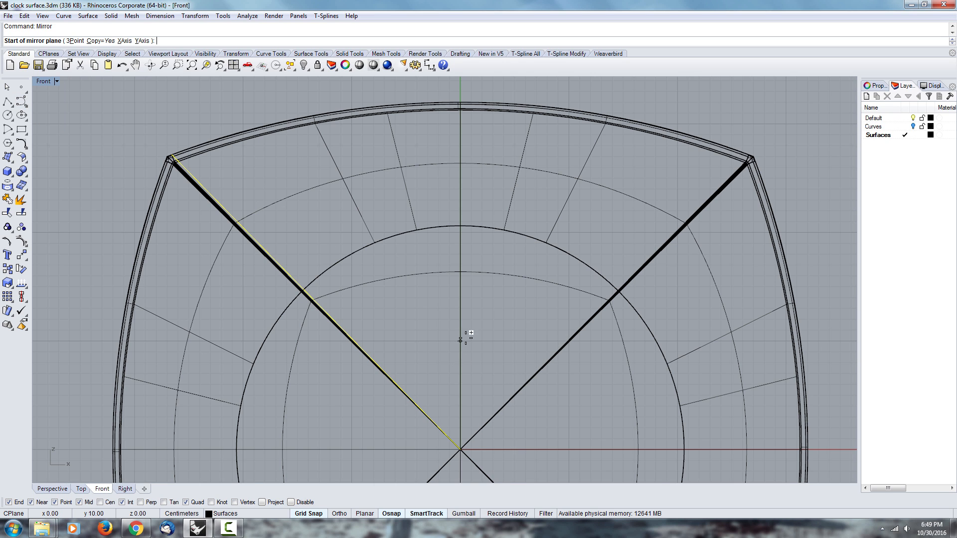
left_click(460, 320)
scroll(460, 321, "down", 5)
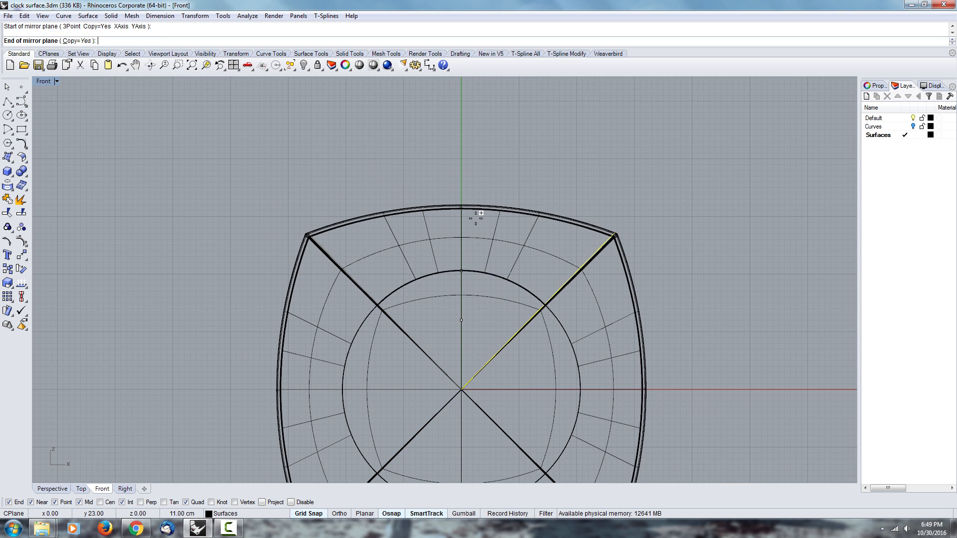
left_click(460, 130)
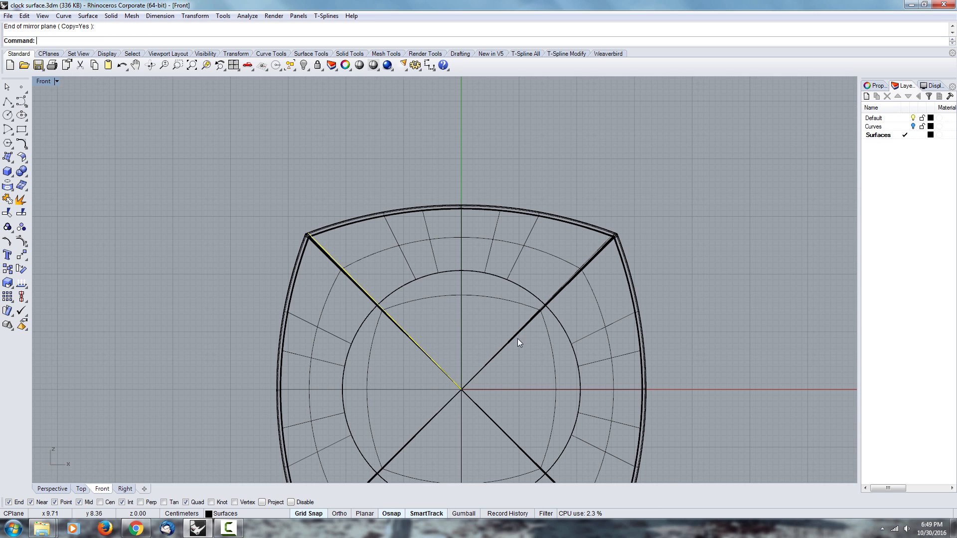
Scale both diagonal lines up from the origin so they extend past the clock body's upper corners.
scroll(521, 334, "up", 3)
scroll(656, 187, "up", 2)
left_click(687, 168)
scroll(487, 218, "up", 3)
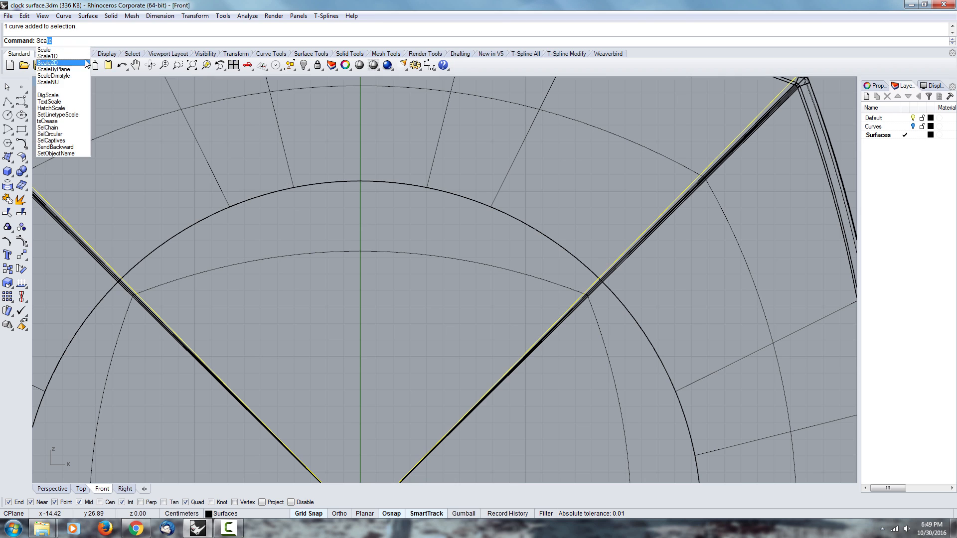
left_click(44, 50)
scroll(289, 213, "down", 5)
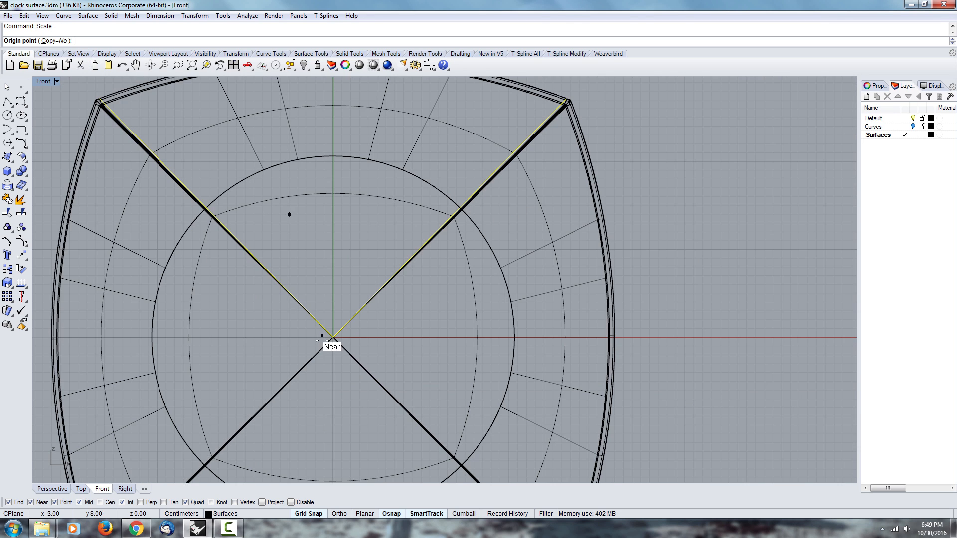
scroll(314, 261, "up", 8)
left_click(278, 323)
scroll(279, 326, "down", 3)
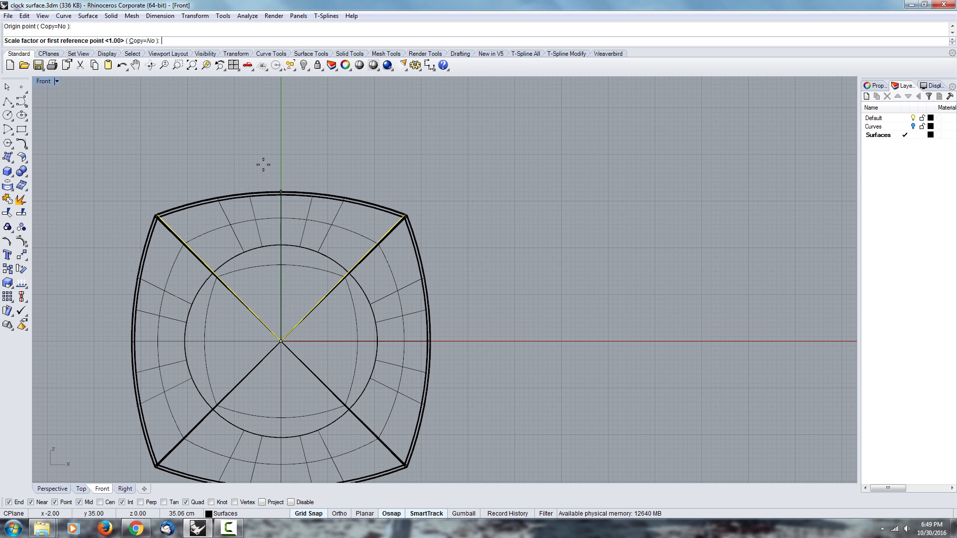
left_click(278, 158)
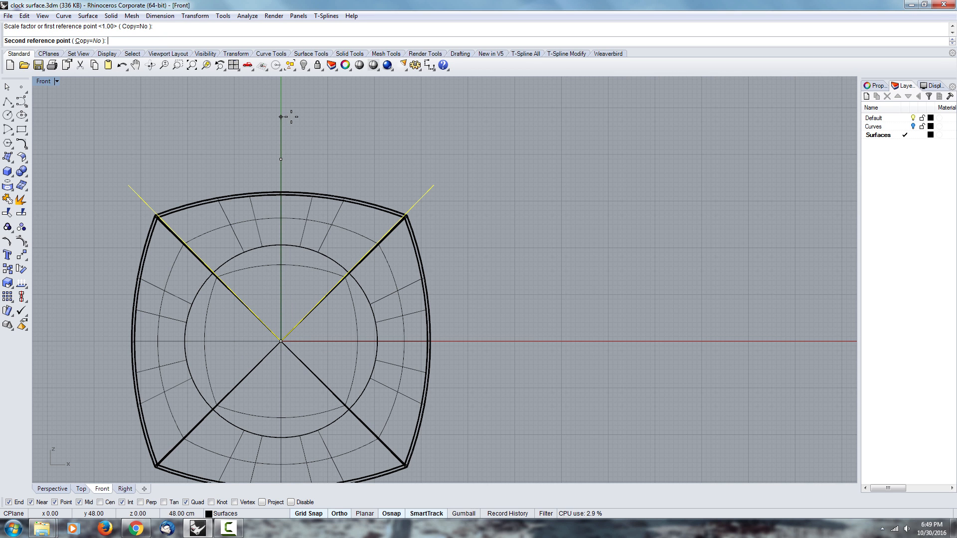
key("Escape")
Return to the four-view layout, deselect the lines and delete the right-hand panel surface around the circular opening.
double_click(48, 84)
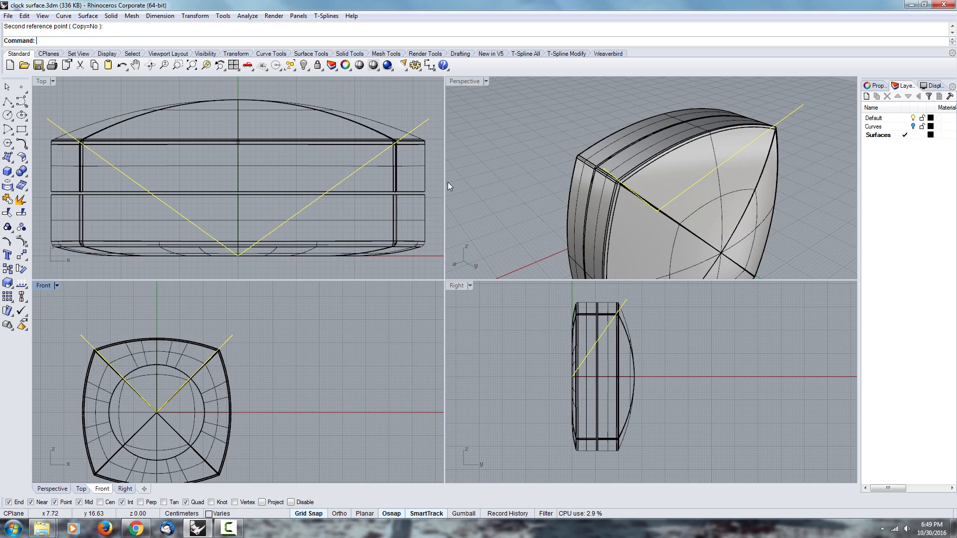
right_click_drag(602, 177, 820, 164)
key("Escape")
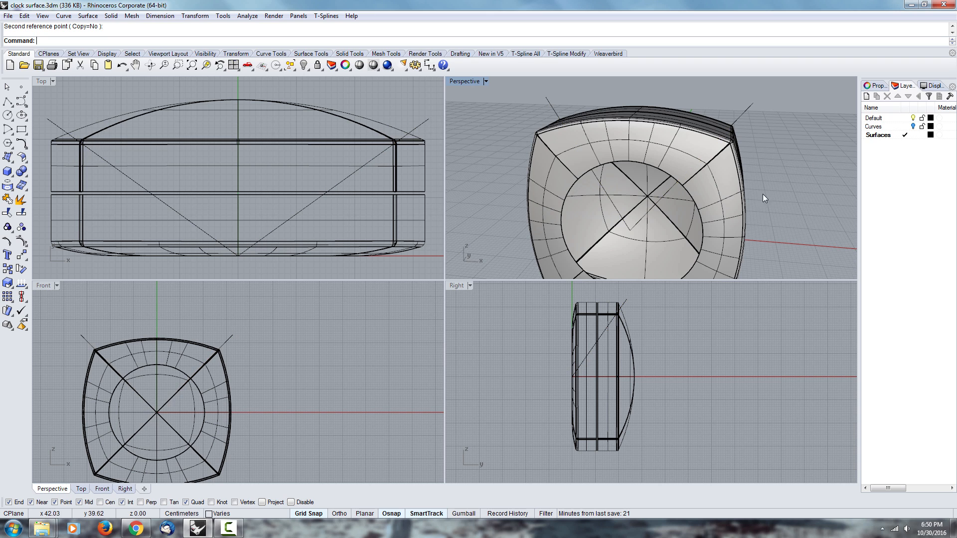
scroll(764, 219, "up", 4)
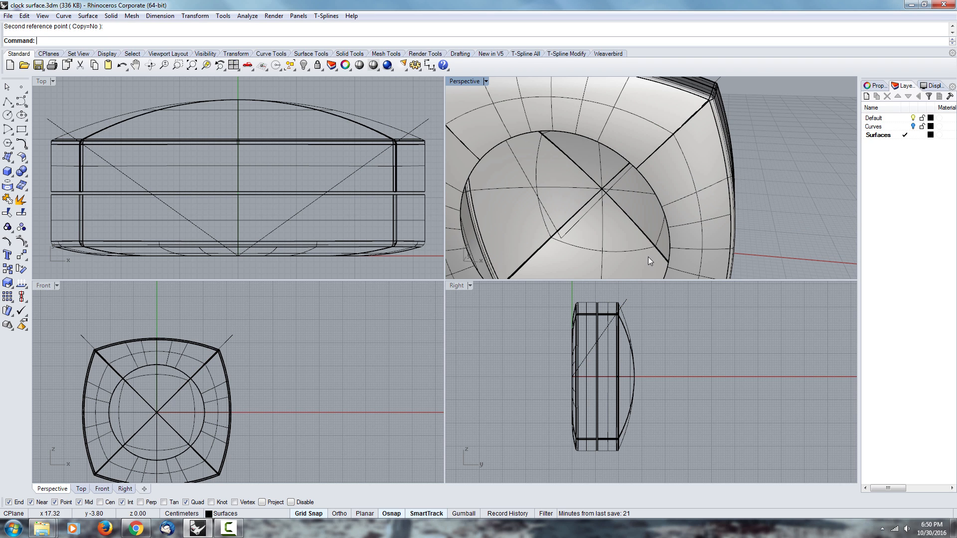
left_click(687, 166)
right_click_drag(687, 165, 694, 213)
key("Delete")
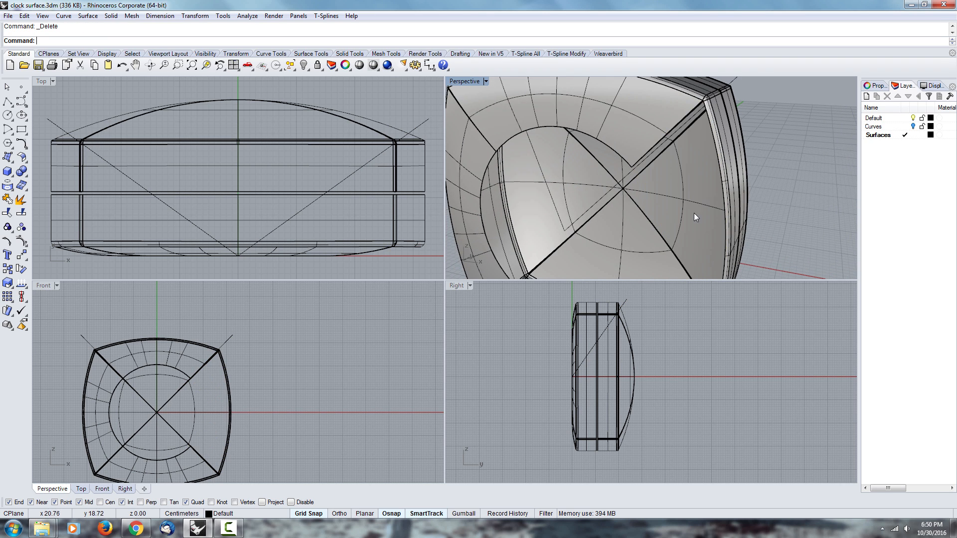
Delete the thin strip along the upper-right diagonal edge of the ring-shaped face.
scroll(727, 83, "up", 4)
scroll(685, 103, "up", 2)
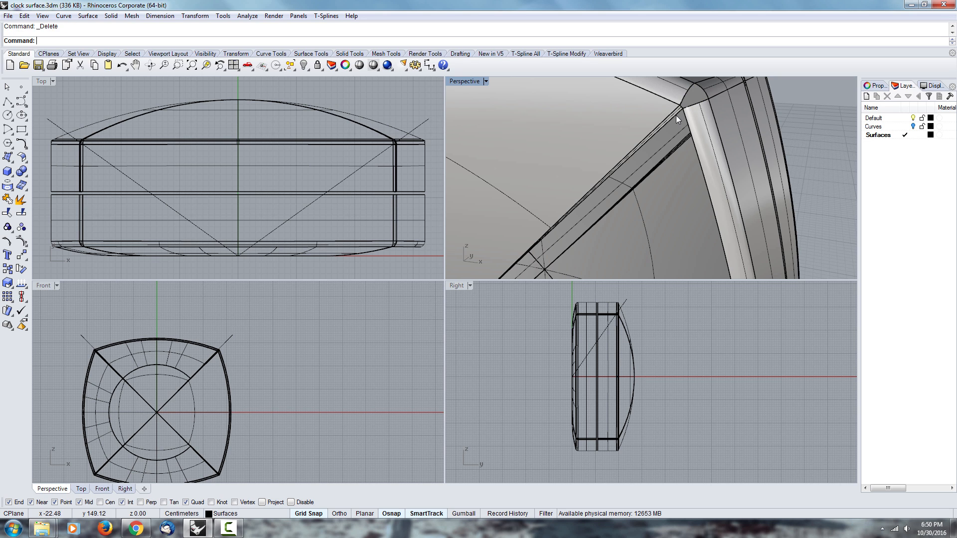
left_click(676, 115)
key("Delete")
scroll(676, 115, "down", 2)
left_click(714, 100)
right_click_drag(718, 106, 689, 127)
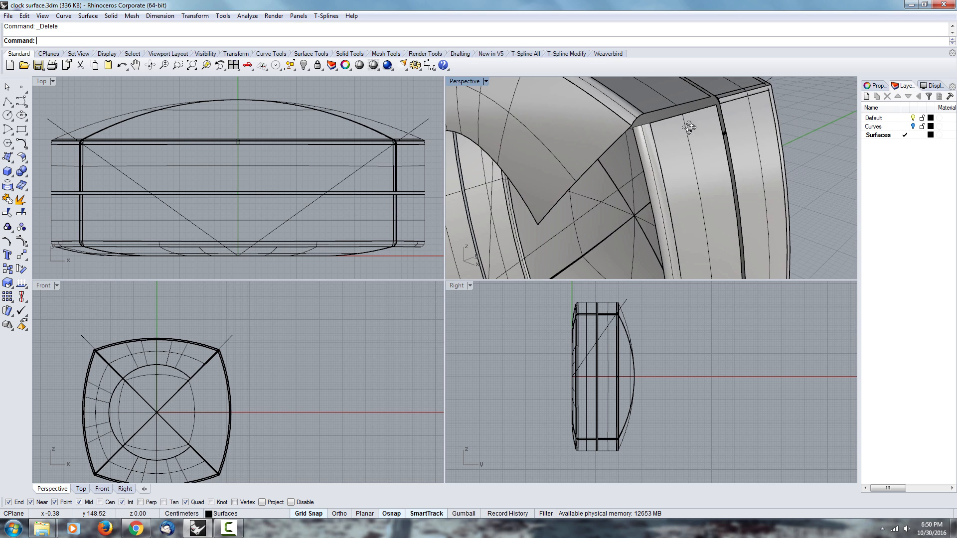
Delete the selected surface pieces around the upper-right corner of the clock body.
left_click(688, 149)
left_click(738, 94)
left_click(765, 123)
key("Delete")
right_click_drag(766, 125, 718, 165)
scroll(663, 195, "up", 4)
left_click(661, 203)
right_click_drag(661, 223, 635, 212)
Delete the domed shell's side and lower surfaces, keeping its upper quarter.
right_click_drag(389, 349, 398, 352)
scroll(621, 295, "up", 16)
right_click_drag(566, 441, 616, 396)
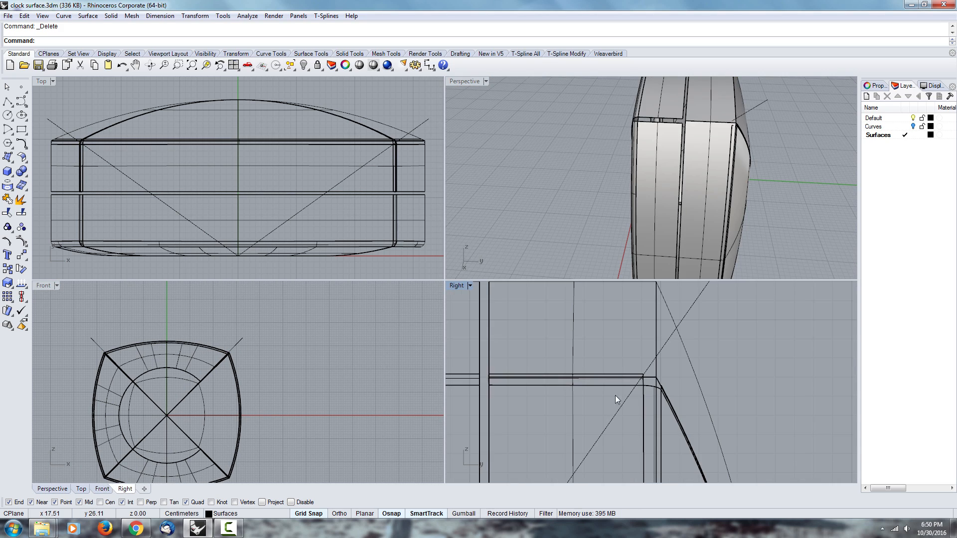
right_click_drag(670, 165, 660, 175)
scroll(658, 389, "down", 17)
right_click_drag(684, 438, 644, 409)
left_click_drag(633, 444, 590, 417)
key("Delete")
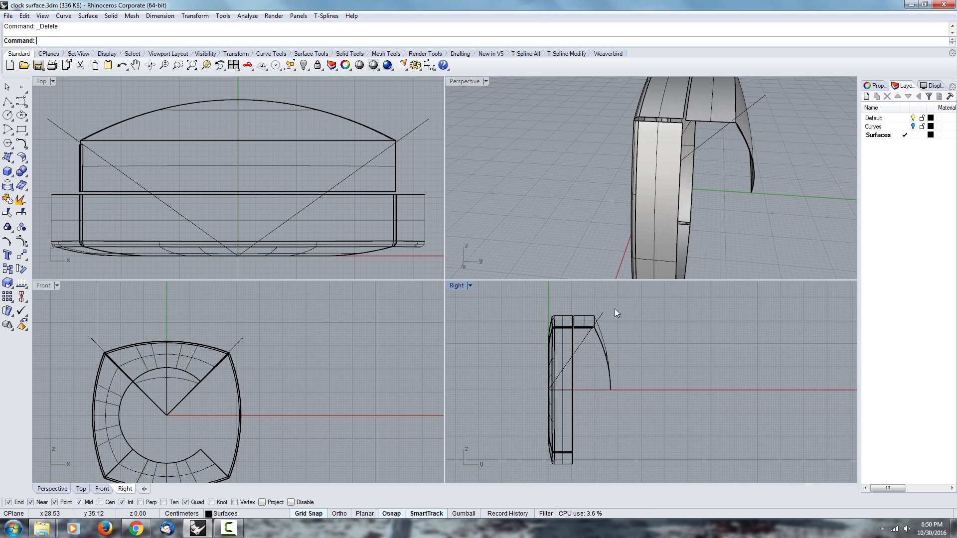
Delete the side bands and narrow fillet strips that lie outside the upper quarter of both shells.
right_click_drag(671, 200, 643, 205)
scroll(590, 324, "up", 20)
key("Delete")
scroll(590, 345, "down", 10)
key("Delete")
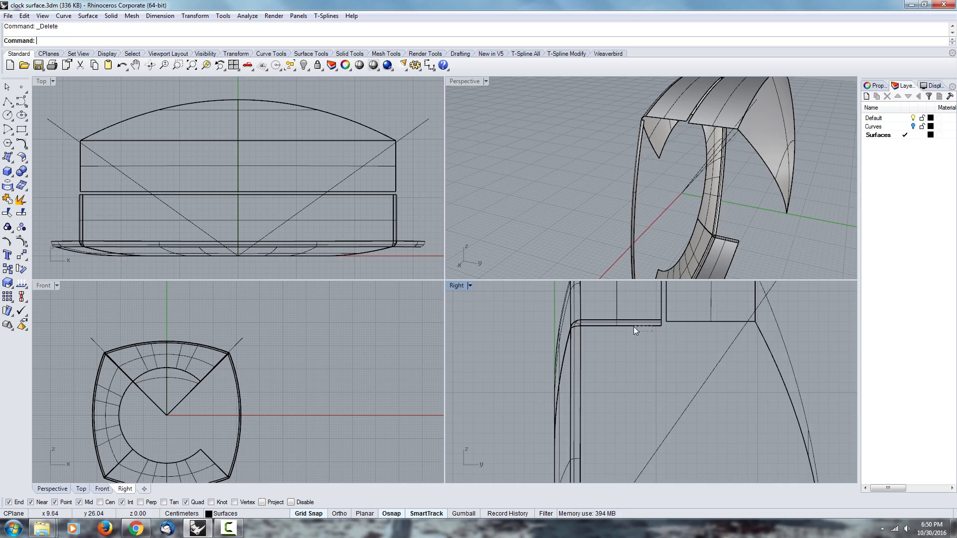
scroll(581, 332, "up", 9)
left_click(596, 321)
left_click(635, 350)
key("Delete")
Delete the remaining side and lower surfaces outside the upper quarter and maximize the Perspective view.
right_click_drag(588, 129, 707, 106)
scroll(707, 110, "down", 9)
scroll(581, 344, "down", 12)
left_click_drag(608, 441, 560, 416)
key("Delete")
scroll(564, 424, "down", 5)
right_click_drag(698, 164, 589, 124)
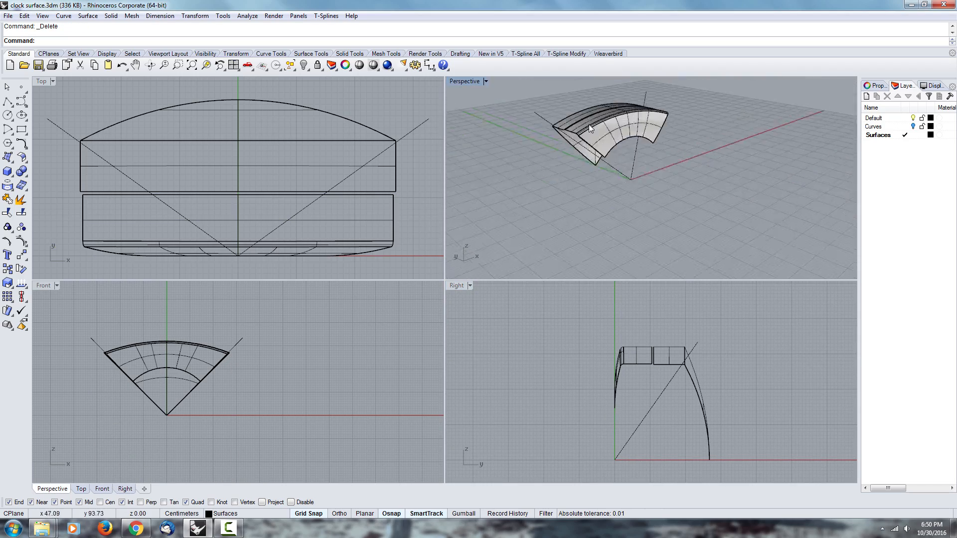
scroll(552, 150, "up", 9)
scroll(551, 151, "down", 8)
double_click(465, 81)
right_click_drag(518, 265, 553, 192)
type("fill")
key("Return")
right_click_drag(359, 184, 408, 179)
key("Escape")
Fillet the edge between the domed face and its adjacent side band with FilletEdge.
left_click(343, 203)
right_click_drag(343, 204, 361, 205)
left_click(378, 169, "shift")
type("filletedge")
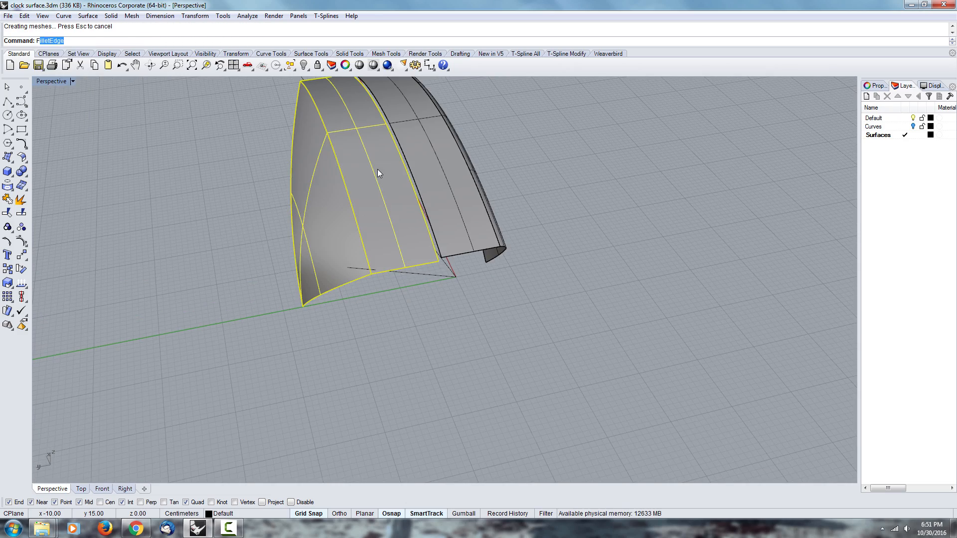
key("Return")
left_click(349, 200)
key("Return")
key("Return")
Select the filleted domed polysurface and explode it into separate surfaces.
right_click_drag(292, 264, 443, 273)
scroll(443, 273, "up", 10)
scroll(431, 214, "down", 6)
right_click_drag(406, 230, 378, 239)
left_click(375, 241)
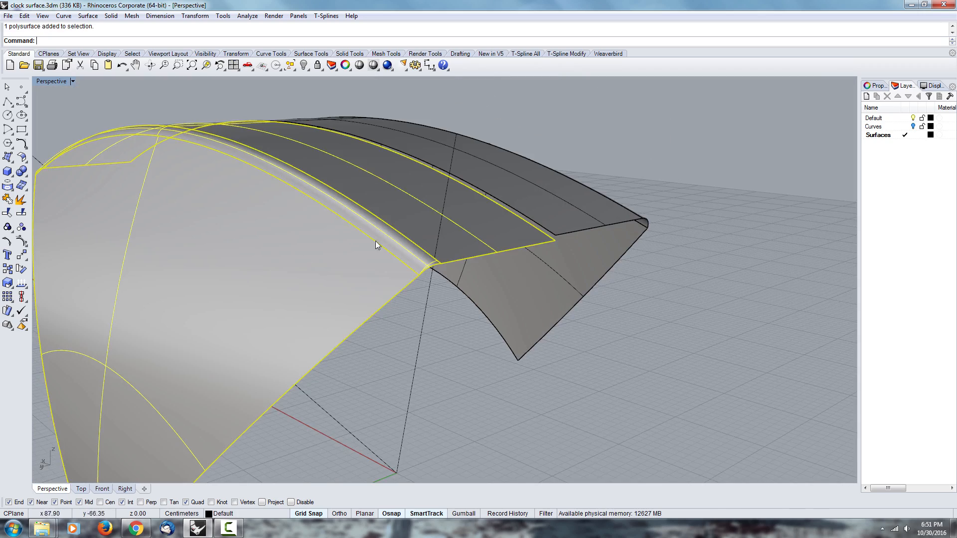
left_click(21, 200)
scroll(434, 279, "up", 4)
Untrim one end edge of the narrow fillet surface so it extends past the domed face's corner.
left_click(432, 309)
type("Untrim")
key("Return")
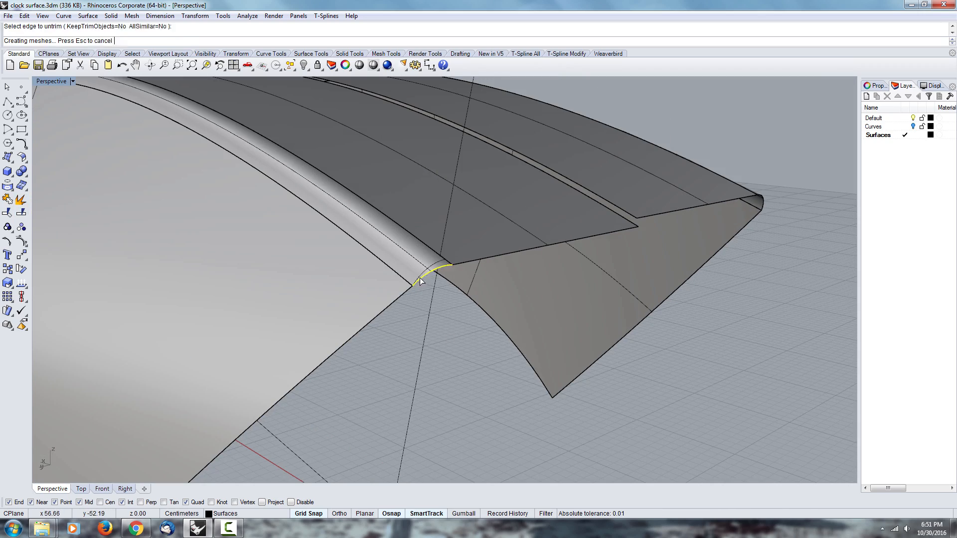
left_click(420, 277)
right_click_drag(454, 310, 596, 333)
scroll(624, 325, "down", 5)
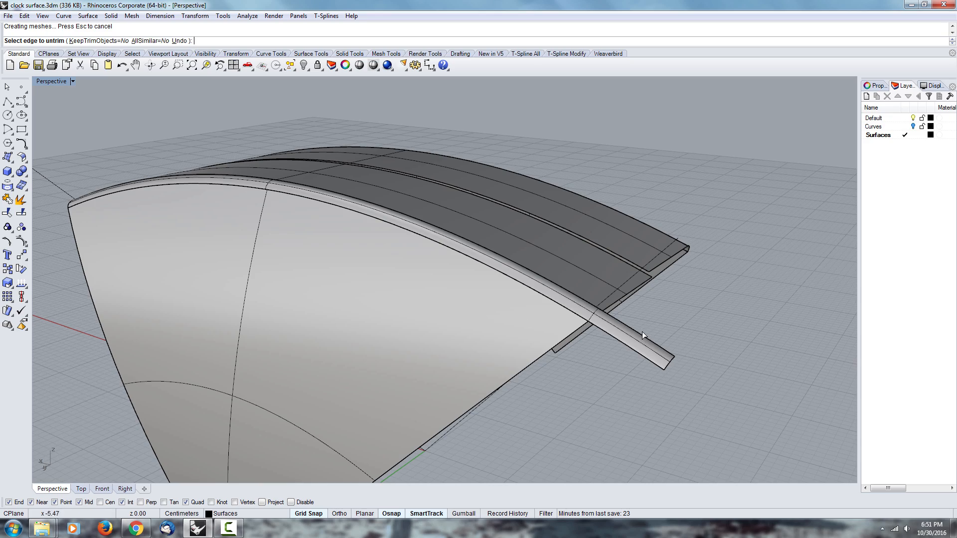
Untrim the fillet surface's opposite end edge so it extends past the other corner.
right_click_drag(573, 289, 259, 255)
scroll(229, 298, "down", 7)
scroll(244, 281, "up", 6)
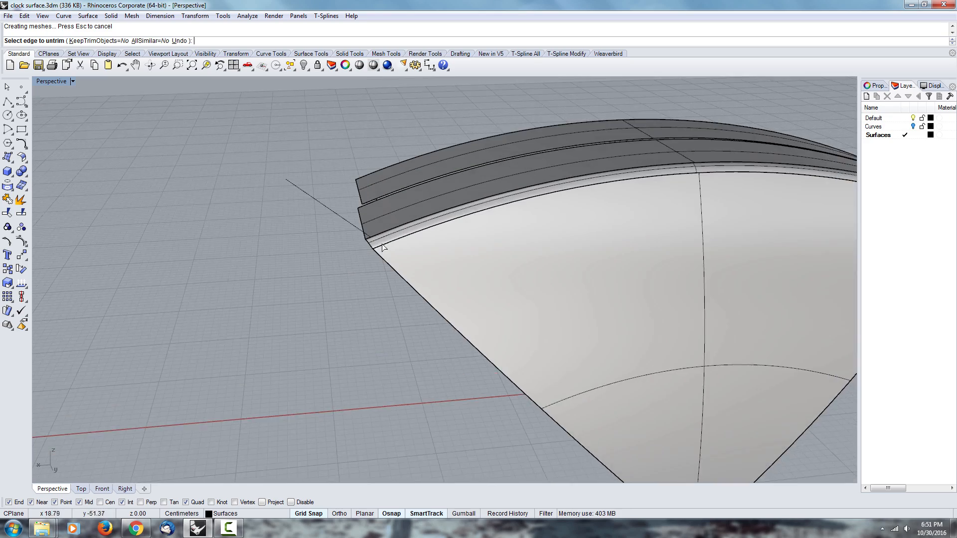
scroll(359, 246, "up", 3)
left_click(360, 247)
scroll(405, 306, "down", 5)
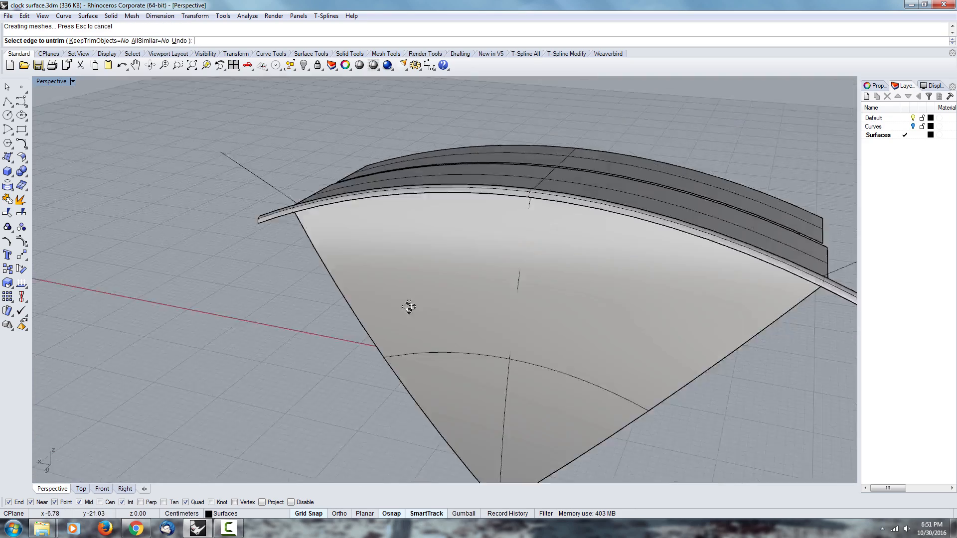
right_click_drag(406, 305, 157, 199)
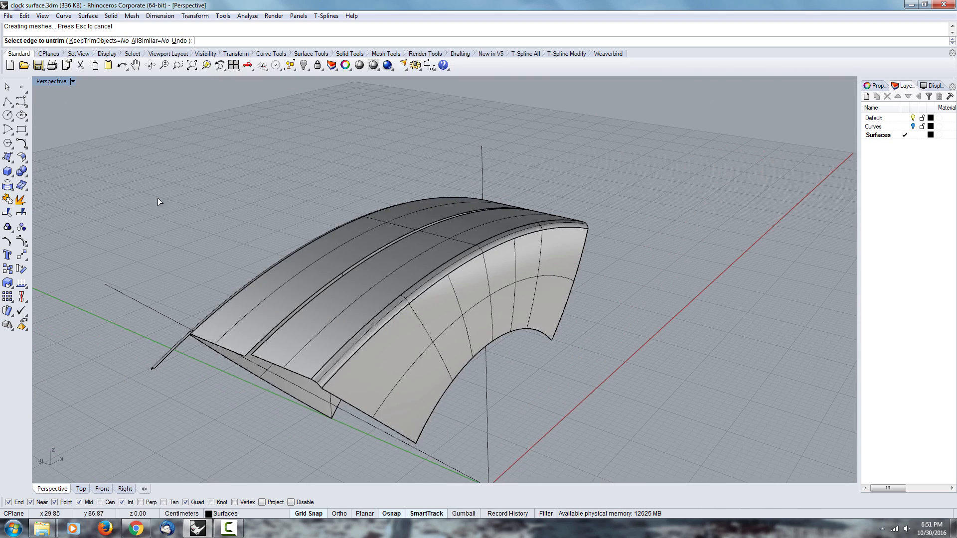
Return to the four-view layout, check the extended fillet ends in the Front view and end the Untrim command.
double_click(48, 81)
scroll(261, 349, "up", 2)
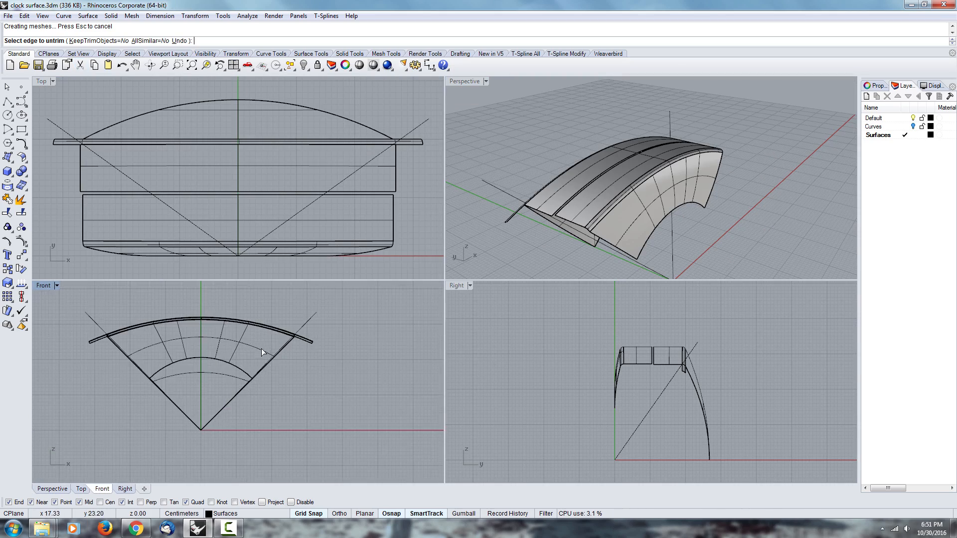
scroll(319, 344, "down", 2)
scroll(169, 344, "up", 2)
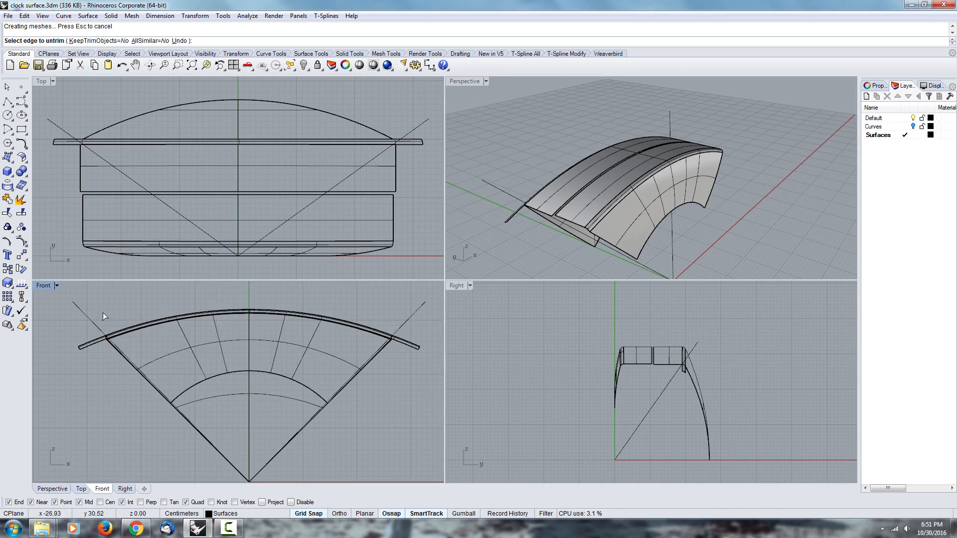
scroll(92, 348, "up", 5)
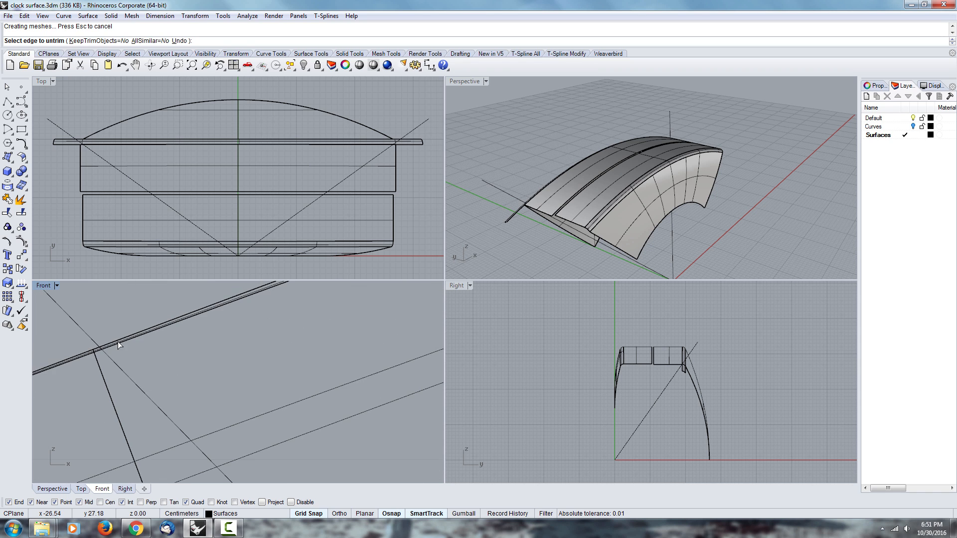
scroll(90, 350, "down", 6)
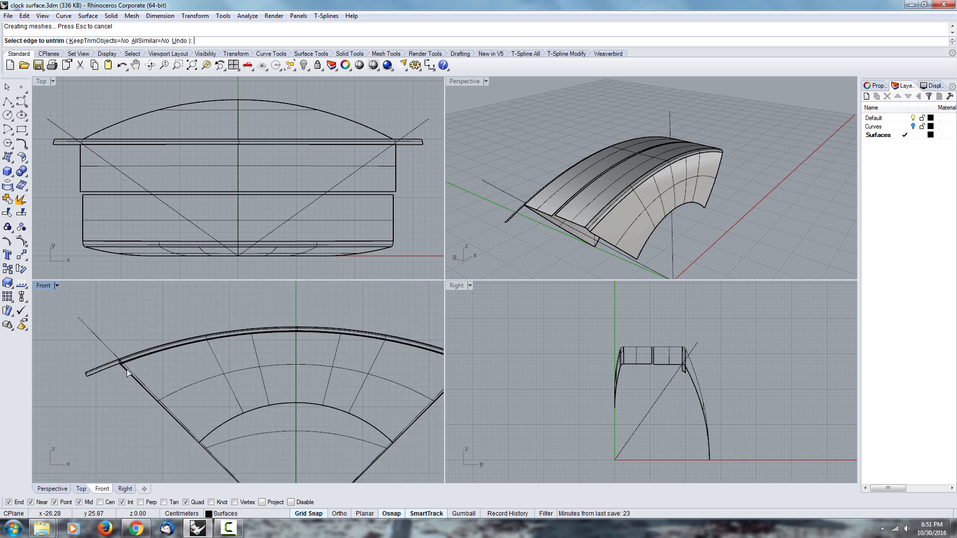
right_click_drag(191, 369, 201, 379)
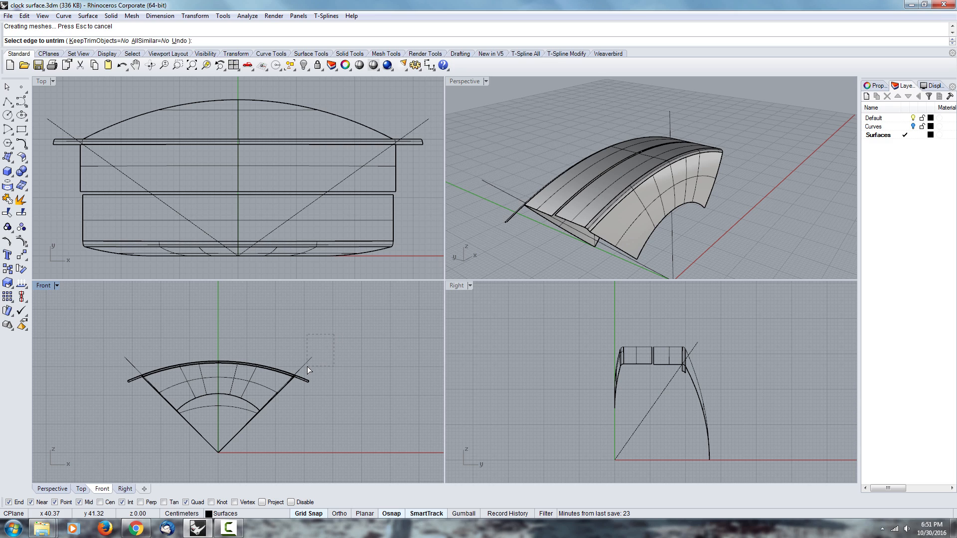
key("Escape")
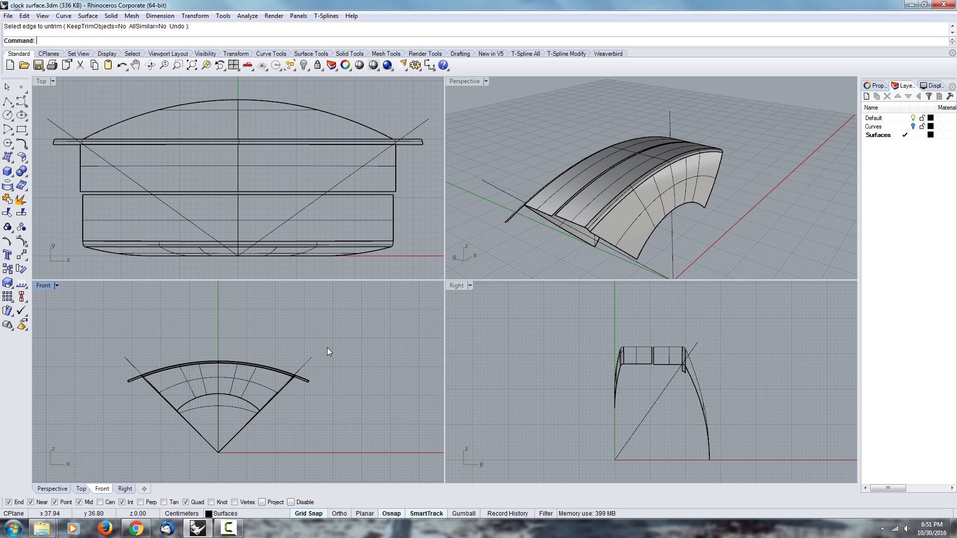
Using both diagonal lines as cutters, trim the fillet and surface ends projecting past the right diagonal in the Front view.
left_click(302, 363)
left_click_drag(112, 366, 111, 369)
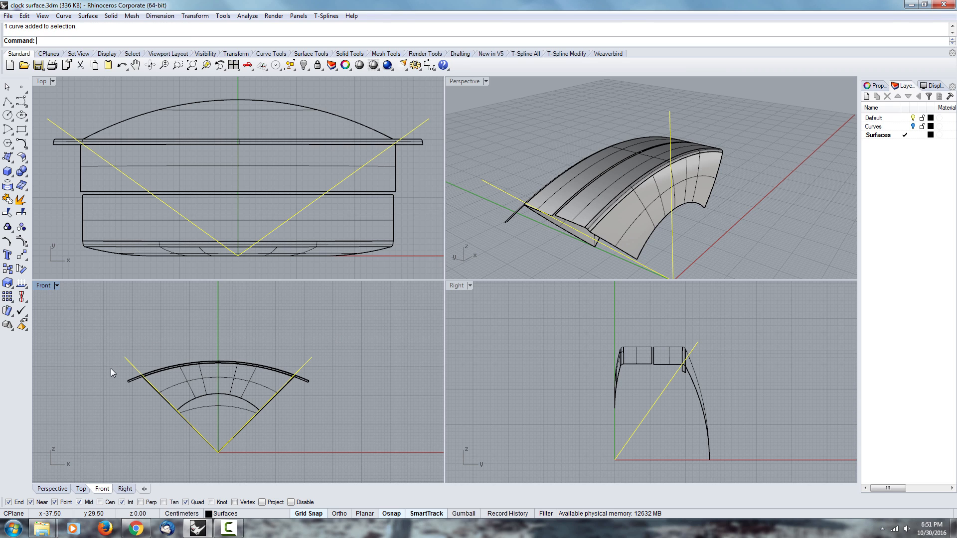
type("Trim")
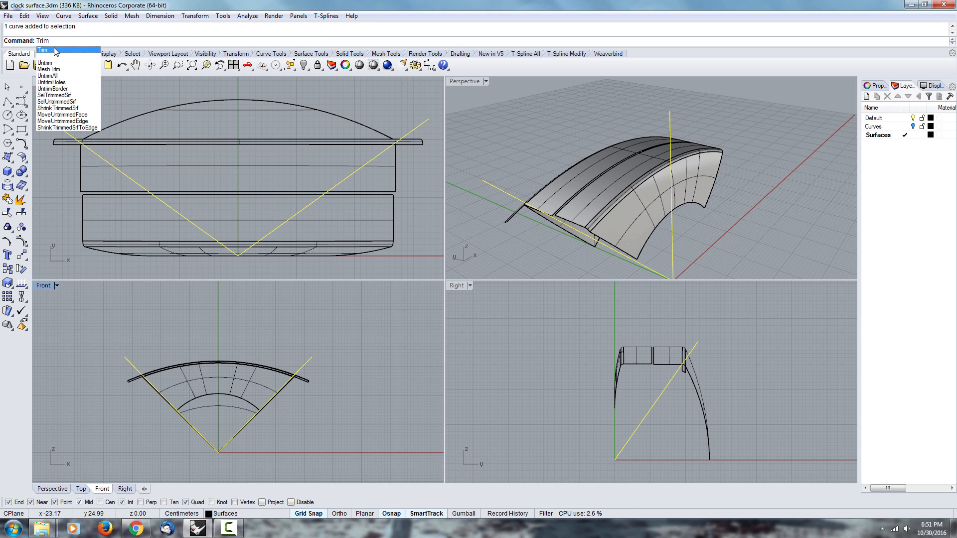
left_click(55, 50)
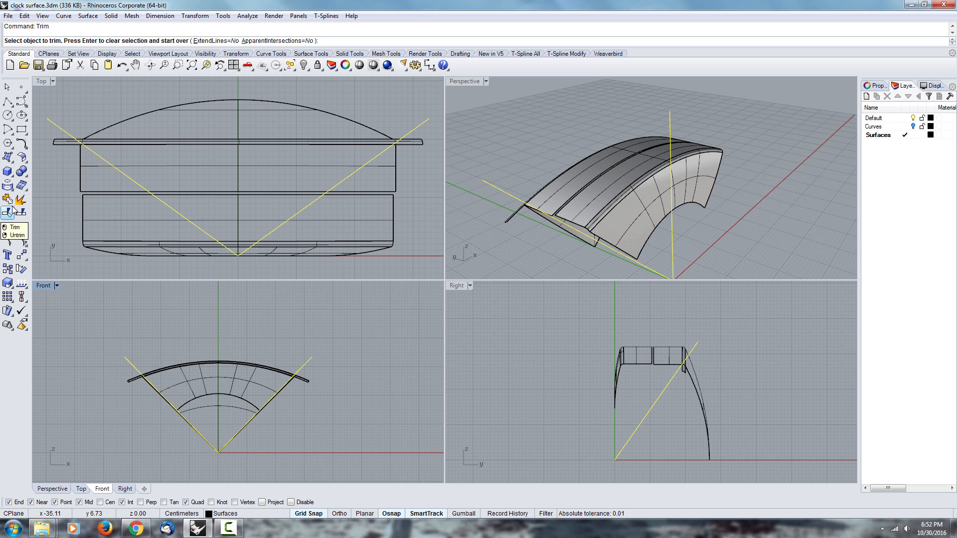
right_click_drag(141, 390, 176, 393)
scroll(335, 338, "up", 15)
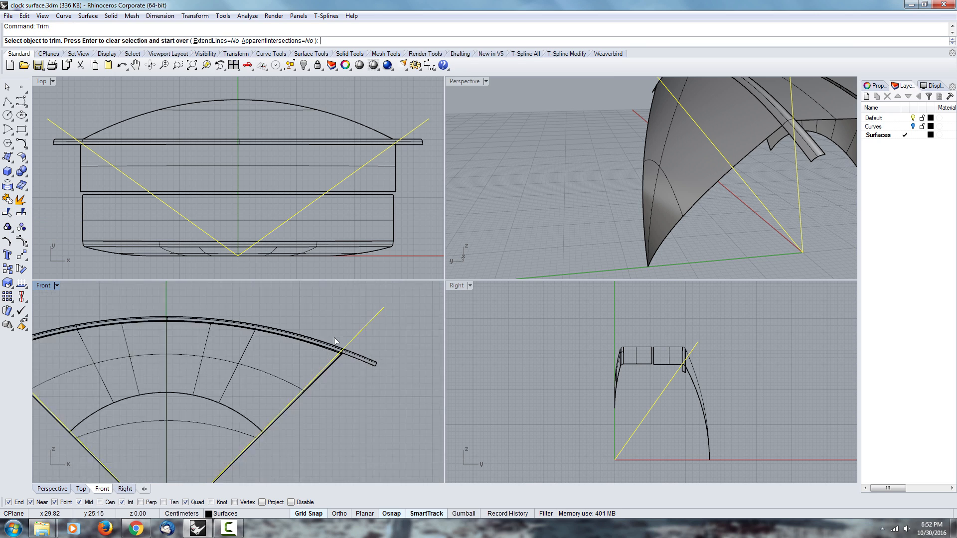
left_click(339, 345)
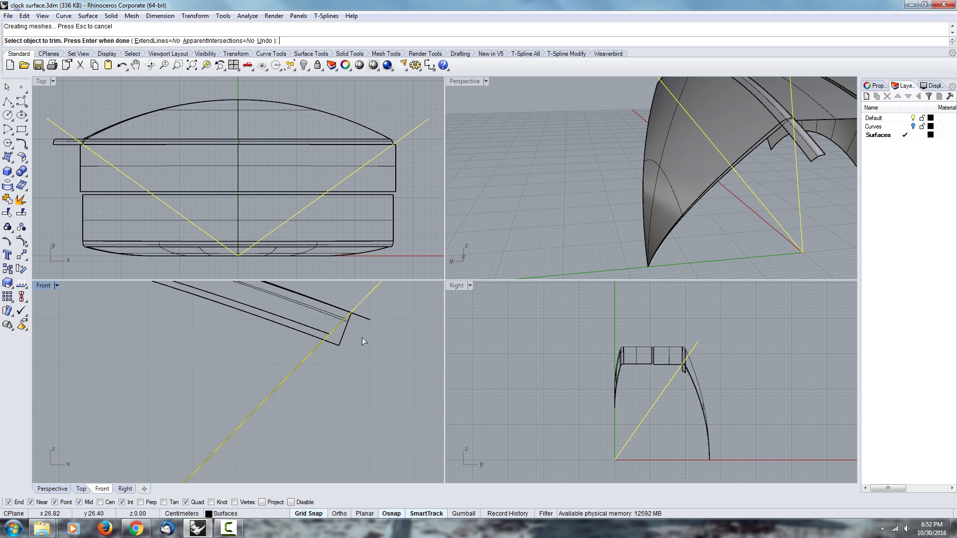
right_click_drag(534, 241, 711, 191)
scroll(710, 191, "up", 5)
right_click_drag(349, 344, 337, 359)
left_click(336, 358)
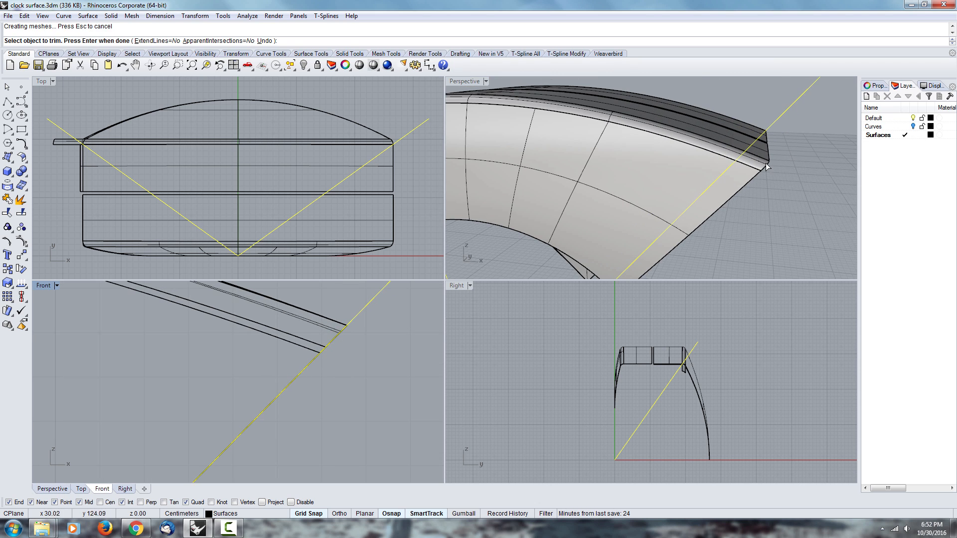
Examine the trimmed right-hand corner in the Perspective and Front views for leftover surface beyond the diagonal line.
right_click_drag(770, 170, 679, 177)
scroll(327, 357, "up", 5)
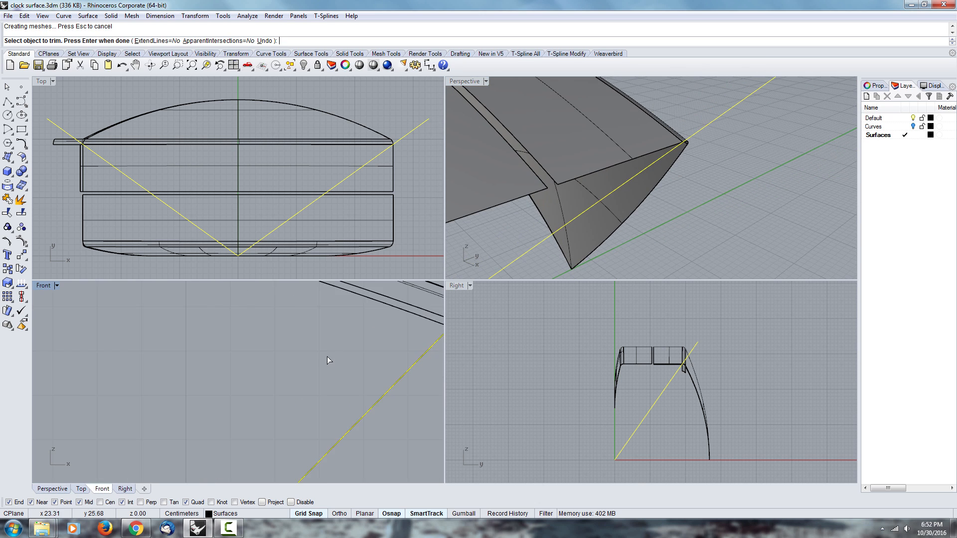
scroll(375, 341, "up", 6)
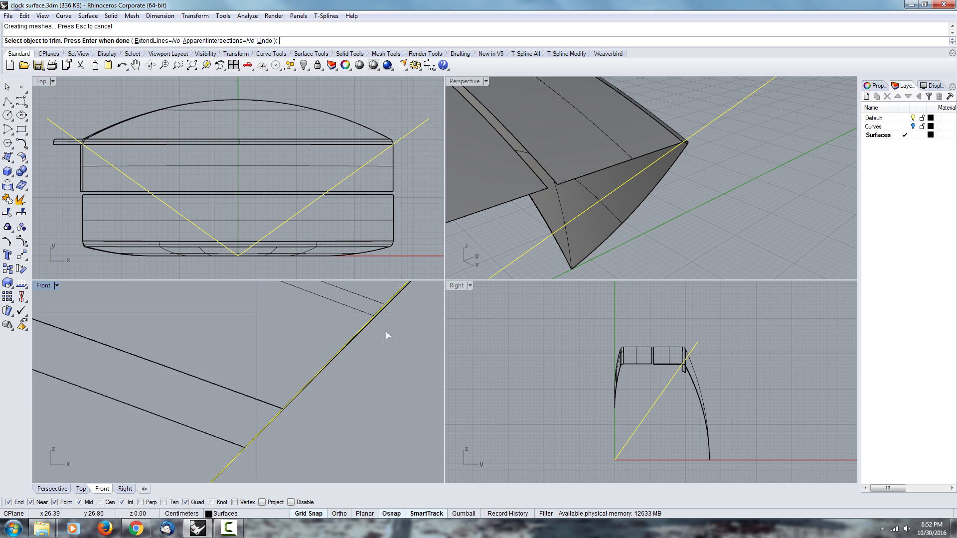
scroll(284, 378, "down", 3)
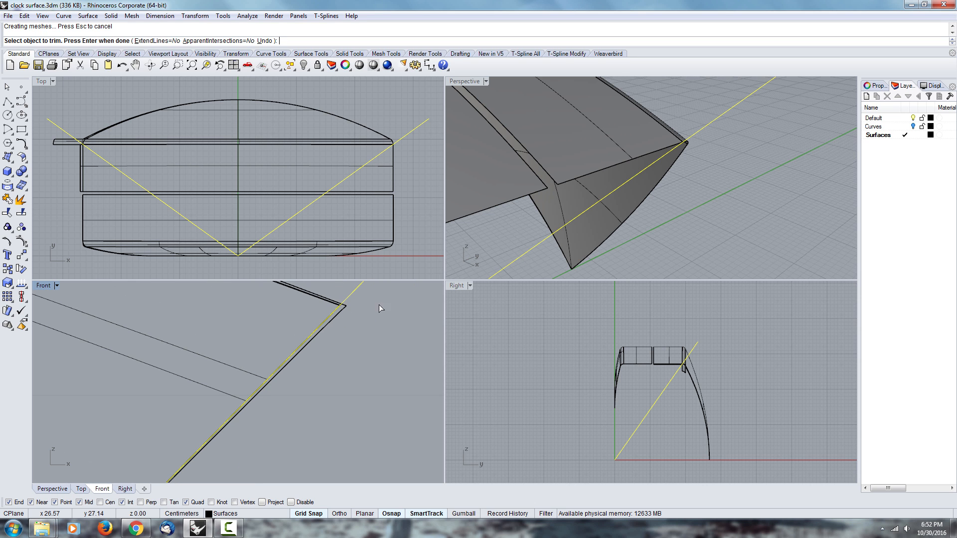
right_click_drag(613, 164, 533, 199)
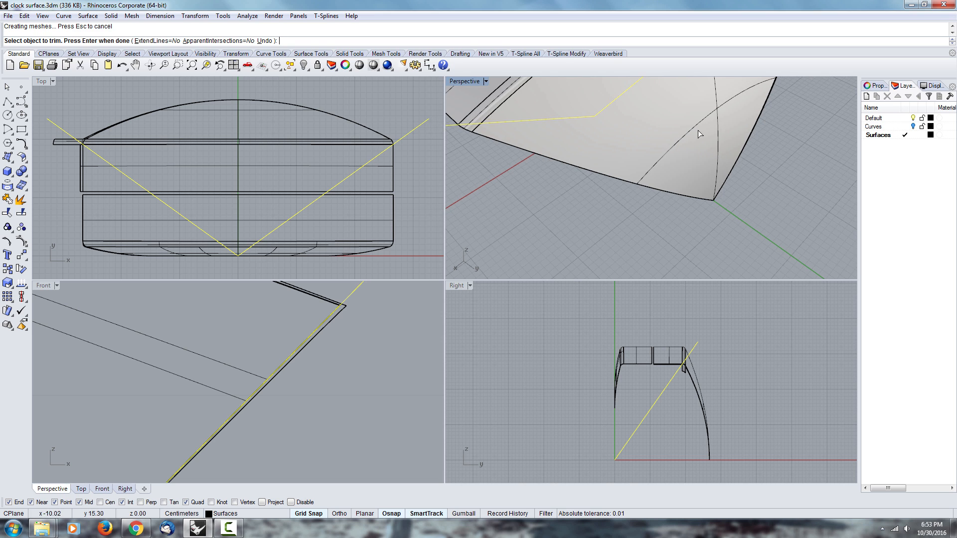
scroll(692, 144, "down", 4)
scroll(351, 333, "up", 3)
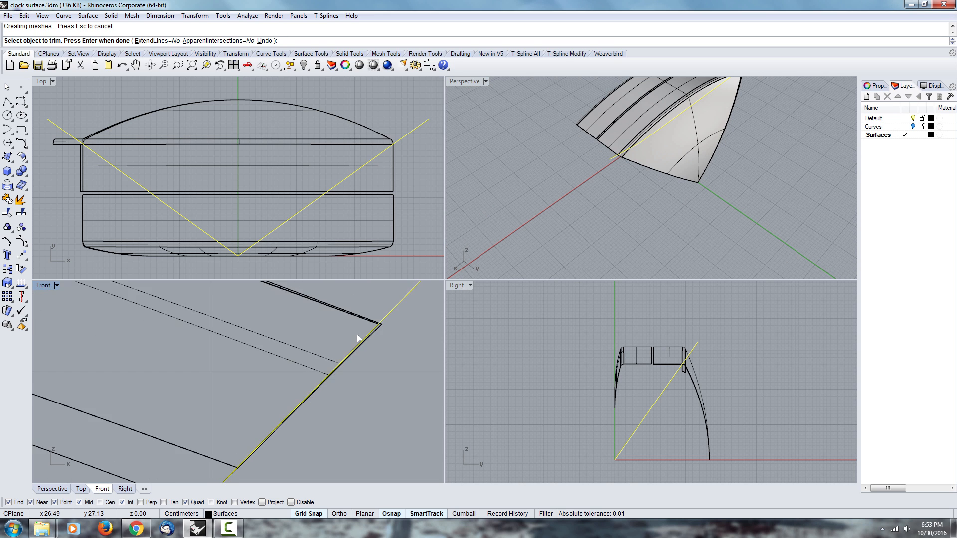
scroll(358, 339, "down", 6)
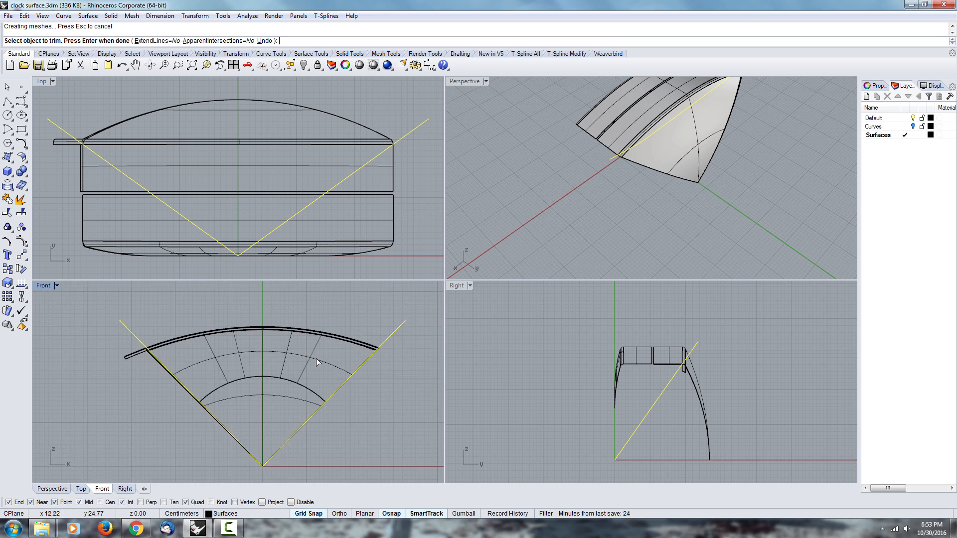
Trim the fillet and surface ends projecting past the left diagonal line in the Front view.
scroll(316, 359, "down", 2)
right_click_drag(179, 360, 273, 361)
scroll(264, 357, "up", 18)
left_click(264, 358)
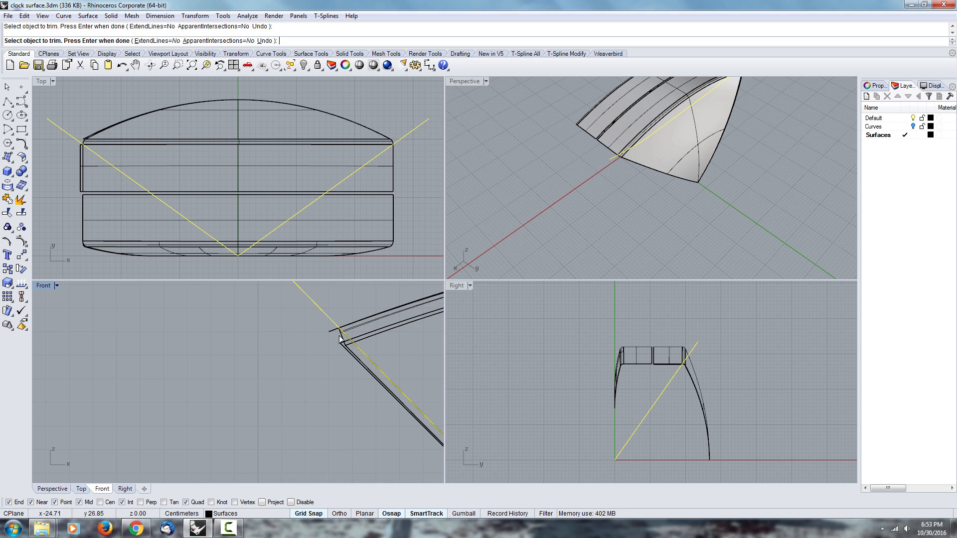
scroll(340, 339, "up", 10)
left_click(303, 353)
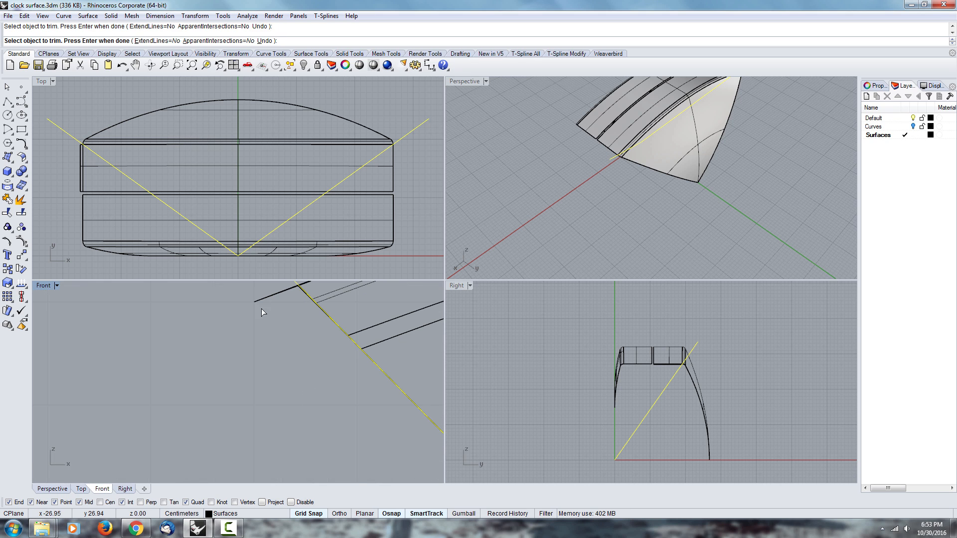
scroll(260, 298, "down", 2)
right_click_drag(499, 199, 460, 88)
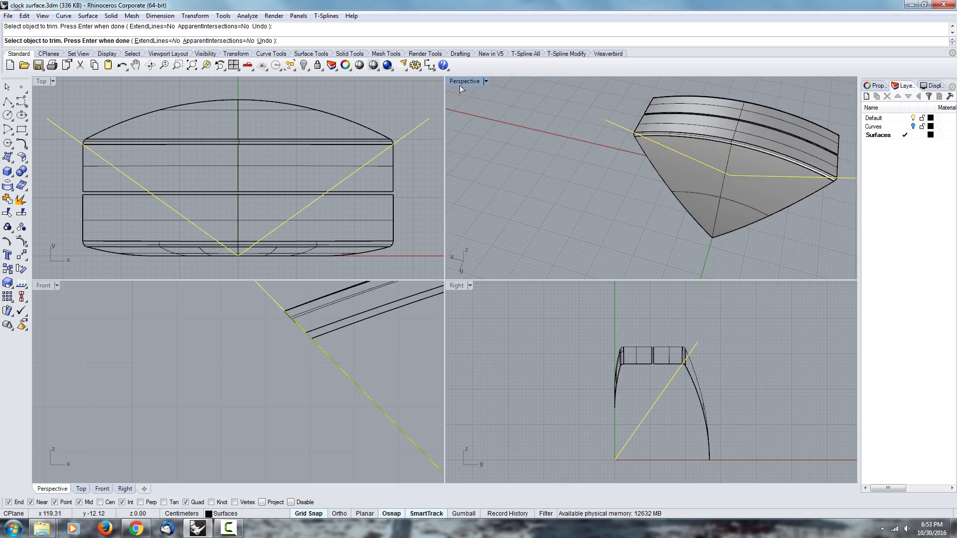
Maximize the Perspective view, finish trimming and delete the two diagonal construction lines.
double_click(460, 82)
right_click(615, 208)
right_click_drag(595, 220, 684, 245)
right_click_drag(680, 387, 653, 360)
left_click_drag(594, 425, 592, 425)
key("Delete")
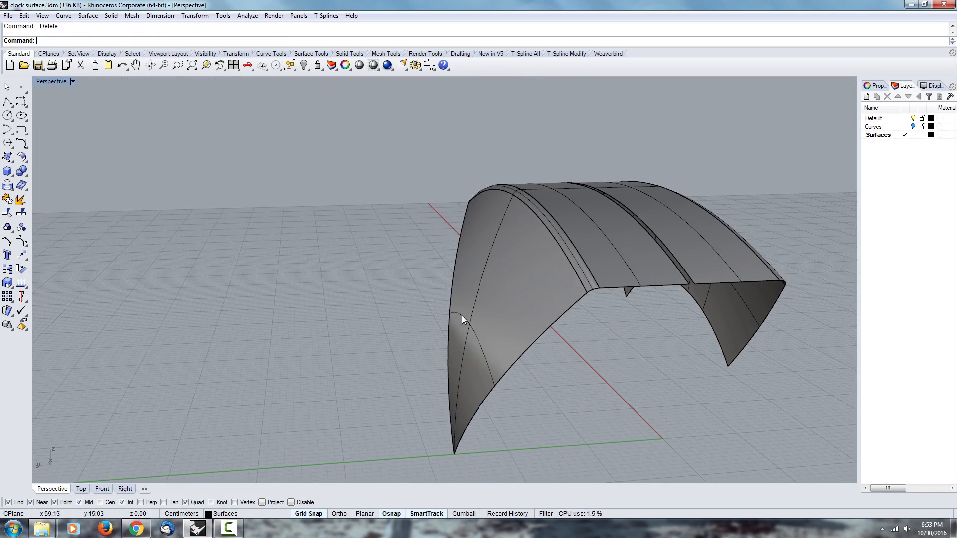
Examine the trimmed quarter shell, its fillet strip and its cut edges from several angles in the Perspective view.
right_click_drag(462, 315, 382, 151)
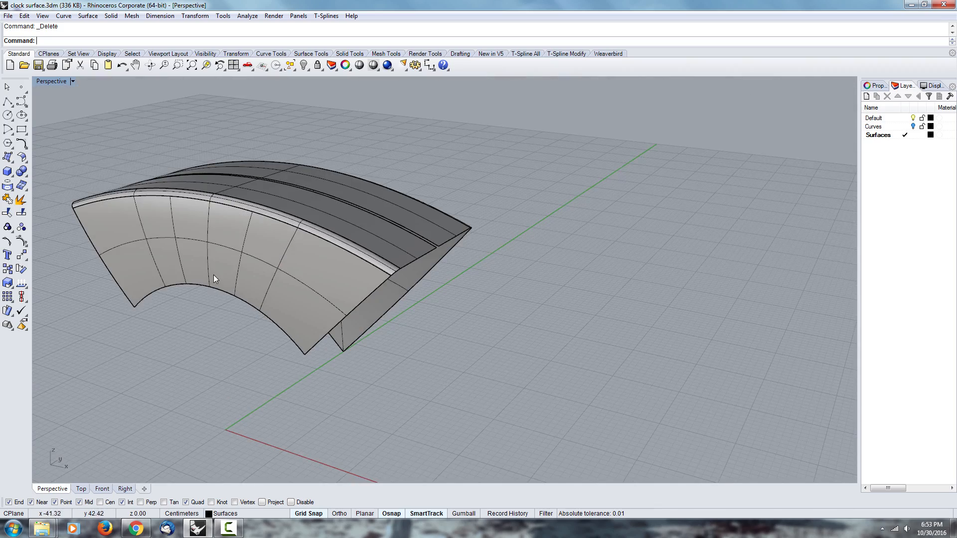
right_click_drag(215, 278, 366, 212)
left_click(392, 172)
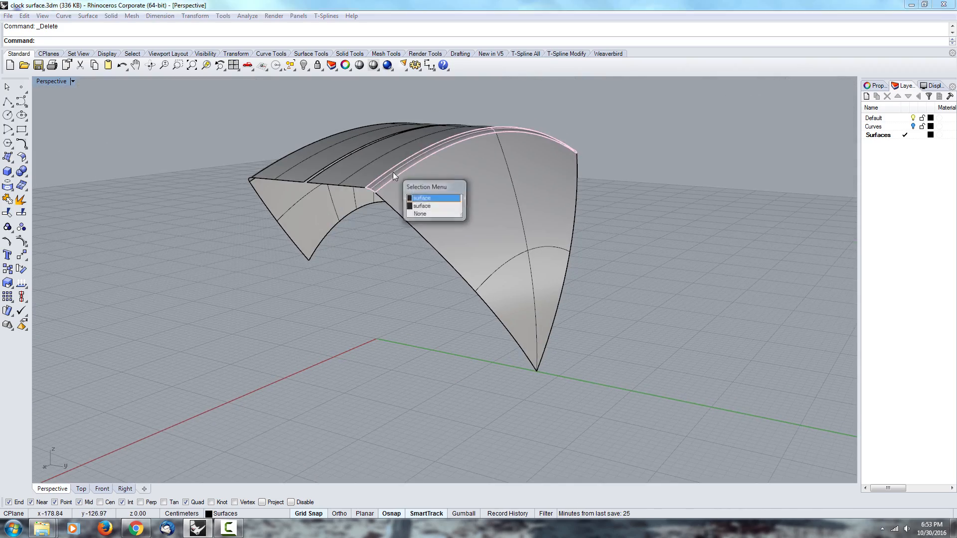
right_click_drag(204, 226, 272, 246)
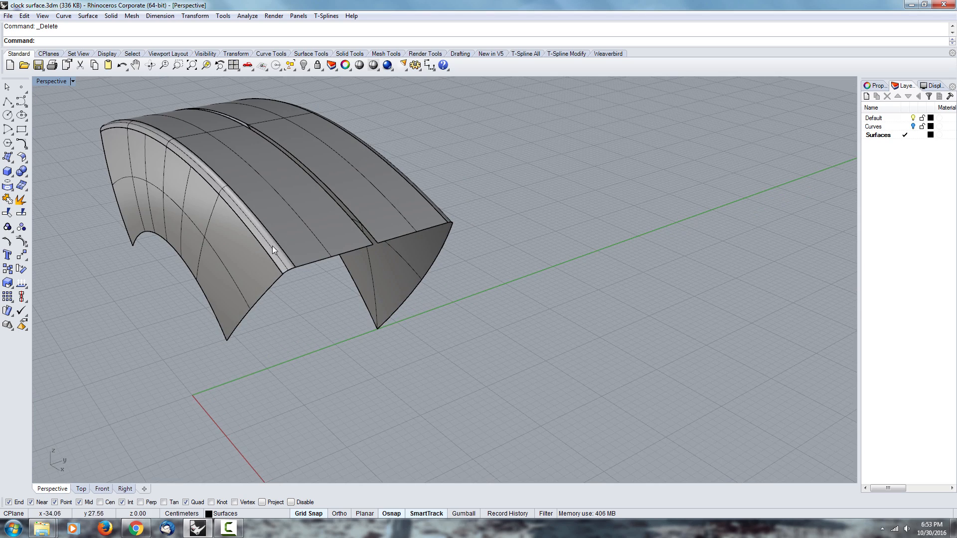
left_click(272, 247)
left_click(285, 333)
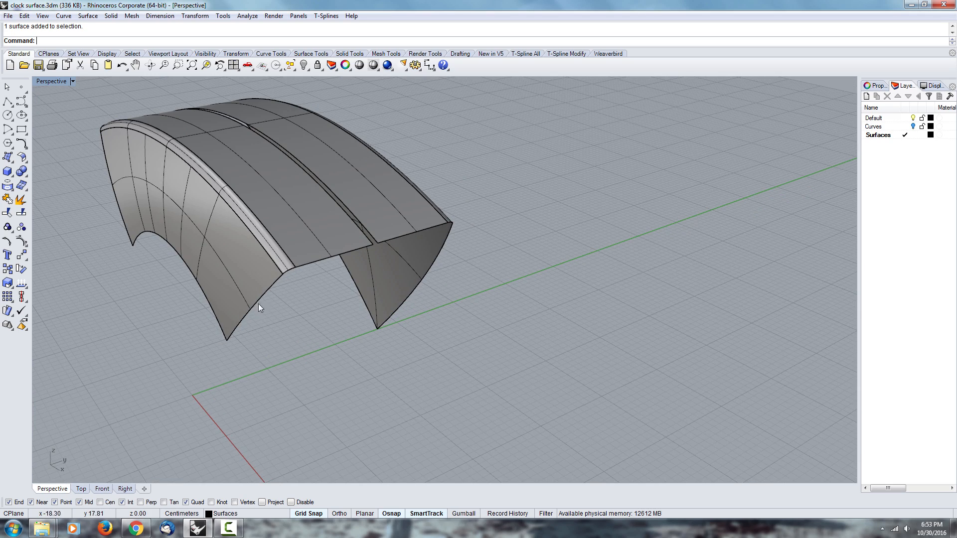
right_click_drag(221, 345, 389, 179)
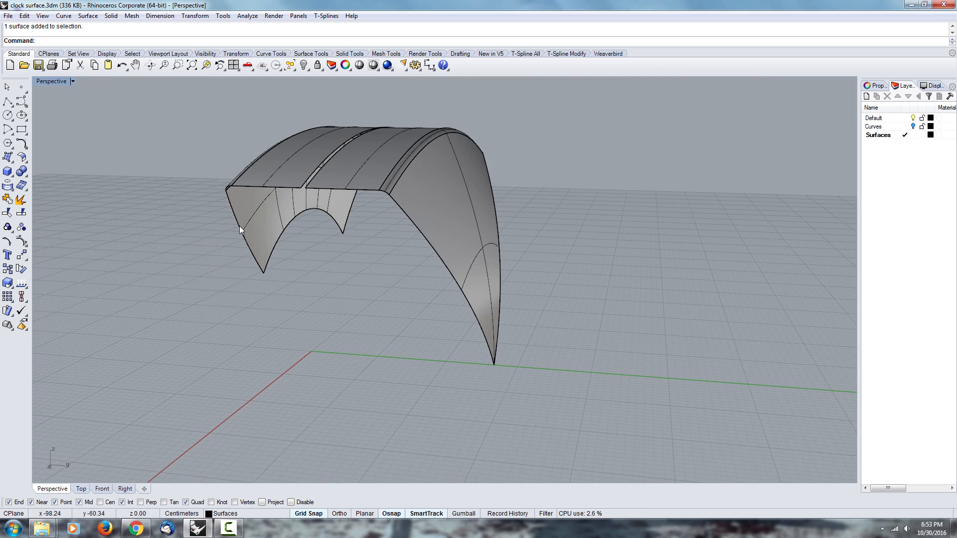
Polar-array all the quarter-shell surfaces in the Front view about the tip where the diagonal edges meet, with 4 items over 360 degrees.
right_click_drag(286, 231, 597, 126)
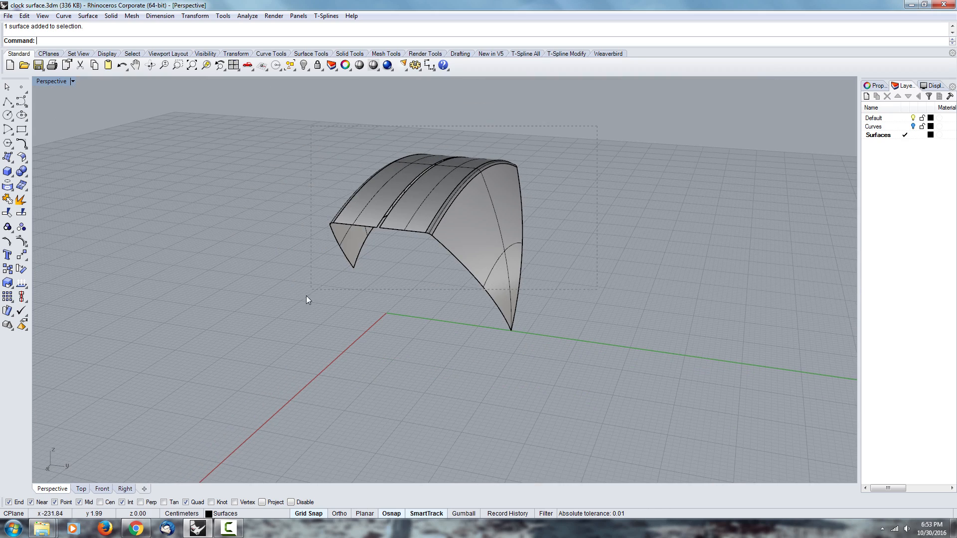
left_click_drag(306, 299, 305, 300)
double_click(57, 82)
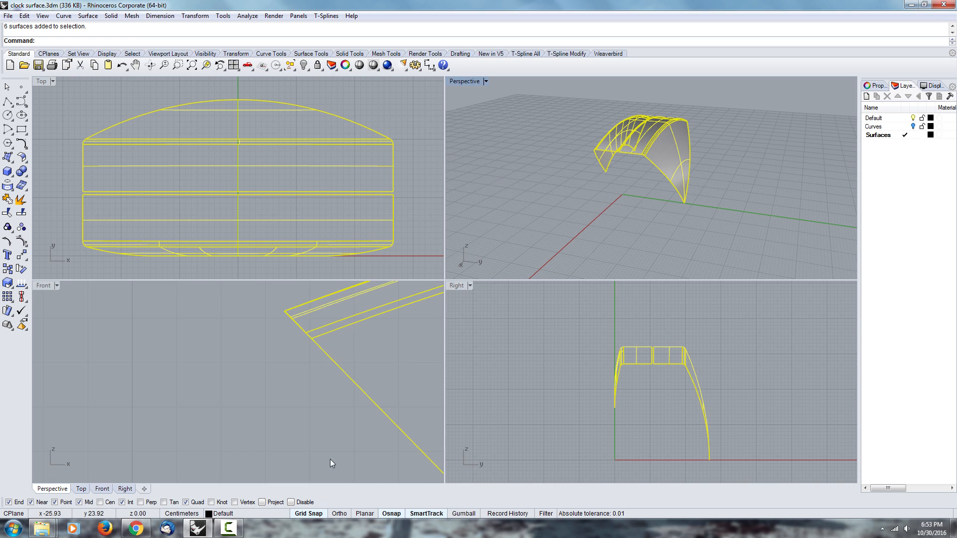
scroll(238, 393, "down", 15)
right_click_drag(330, 460, 150, 387)
scroll(149, 386, "down", 4)
right_click_drag(226, 454, 260, 426)
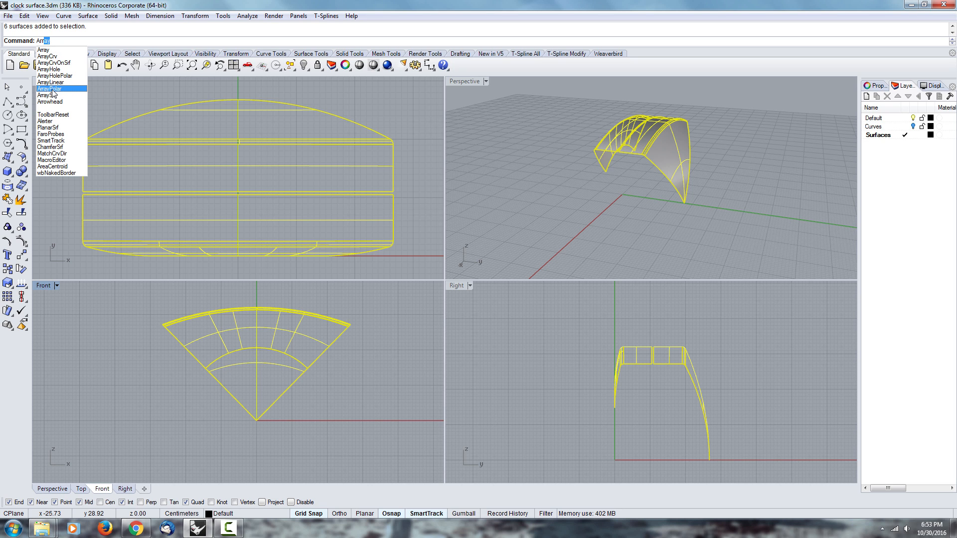
left_click(52, 89)
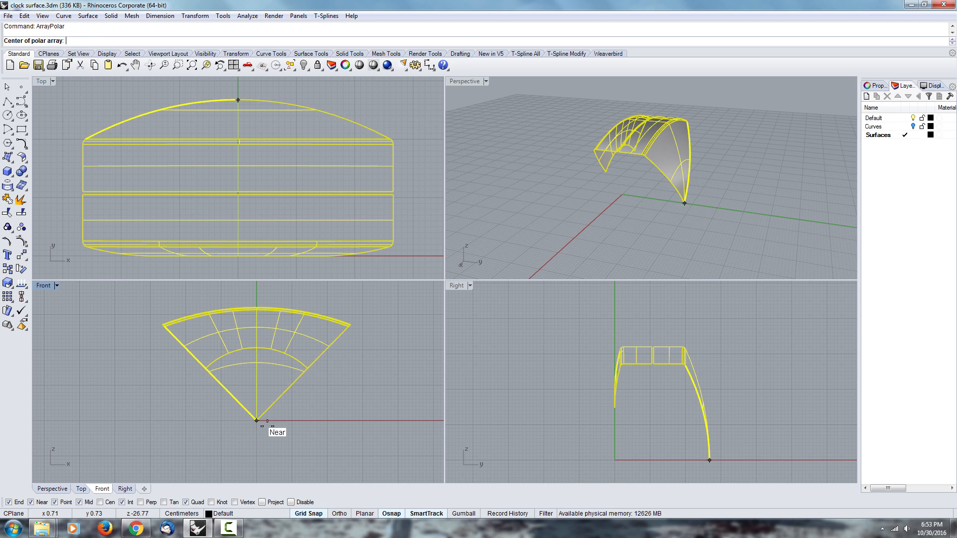
scroll(256, 420, "up", 5)
left_click(236, 417)
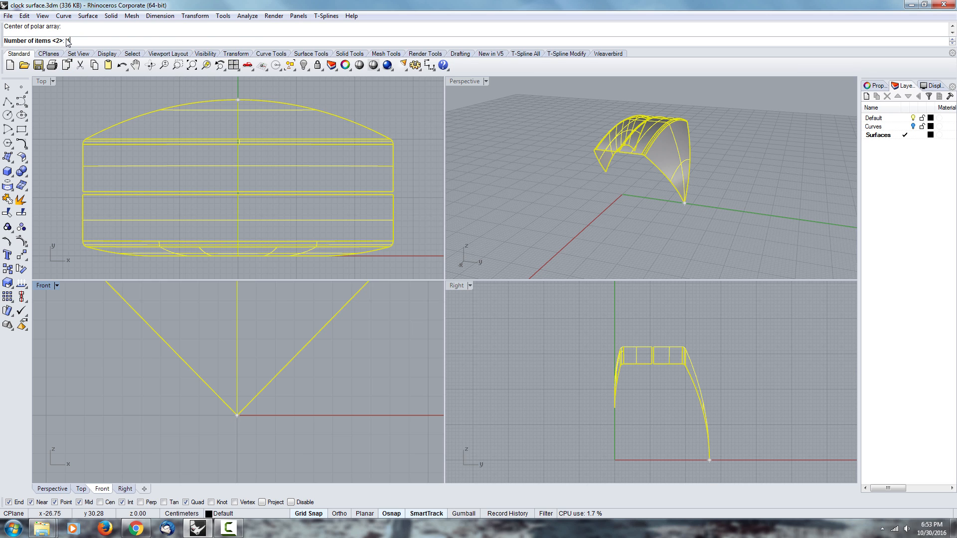
type("4")
key("Return")
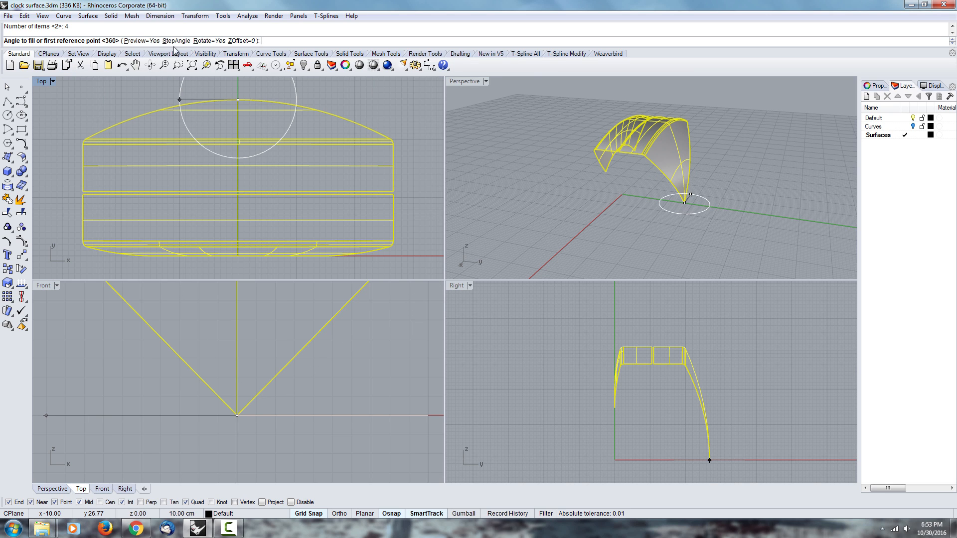
scroll(117, 147, "down", 2)
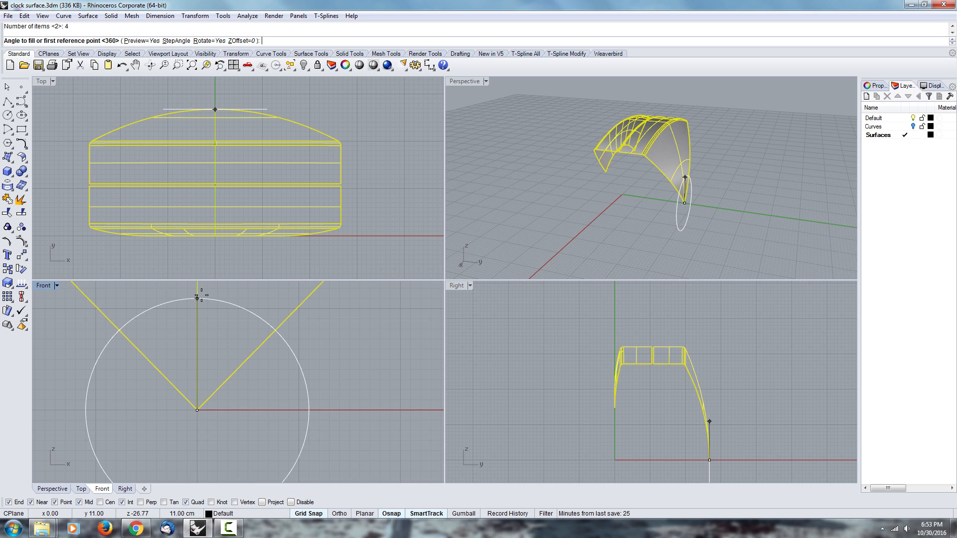
left_click(198, 298)
key("Return")
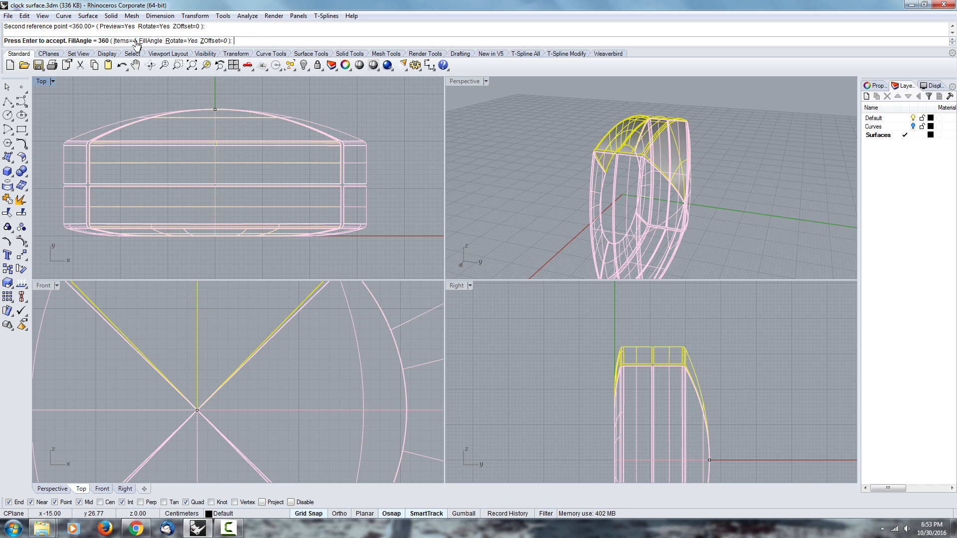
key("Return")
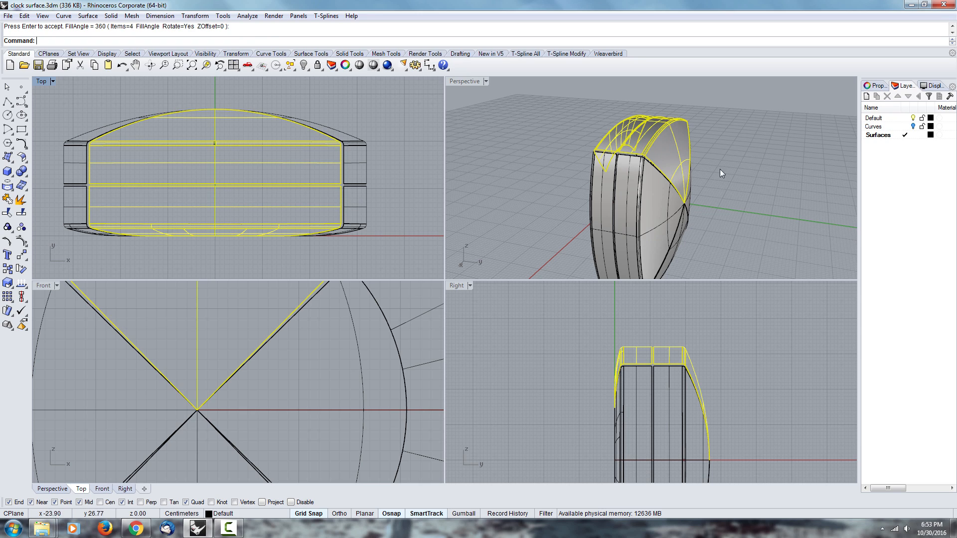
left_click(724, 174)
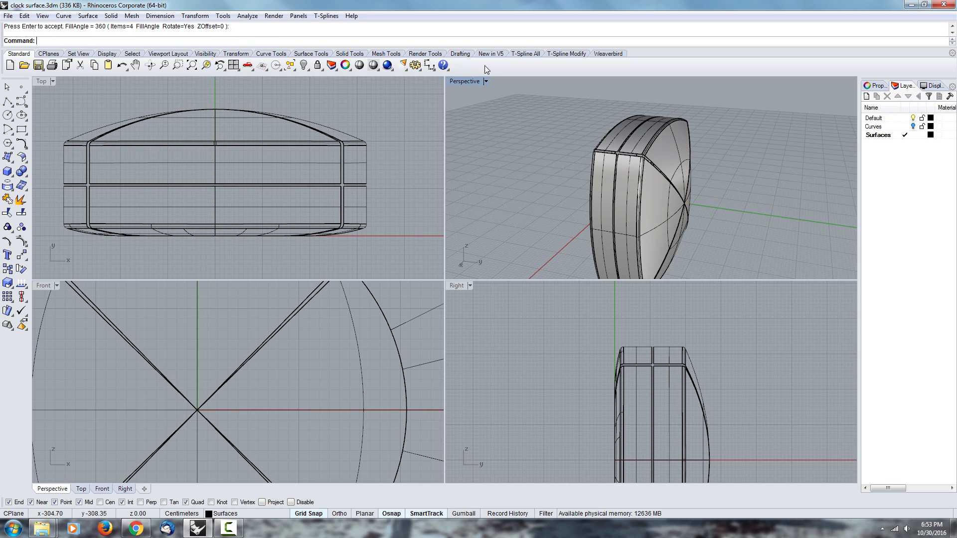
Examine the gaps between the arrayed panels at the upper corner in the maximized Perspective view, from the front and back.
double_click(465, 81)
right_click_drag(422, 224, 516, 258)
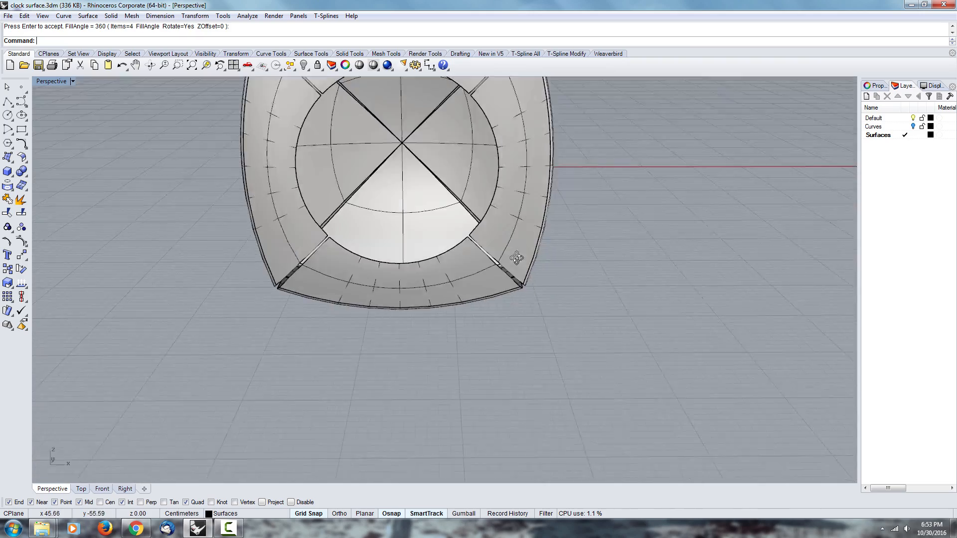
scroll(513, 250, "down", 6)
scroll(463, 124, "up", 8)
mouse_move(279, 177)
right_mouse_down()
mouse_move(352, 192)
mouse_move(358, 207)
mouse_move(327, 207)
mouse_move(264, 148)
mouse_move(282, 183)
right_mouse_up()
scroll(360, 201, "up", 4)
left_click(367, 207)
scroll(326, 206, "up", 2)
scroll(282, 183, "up", 3)
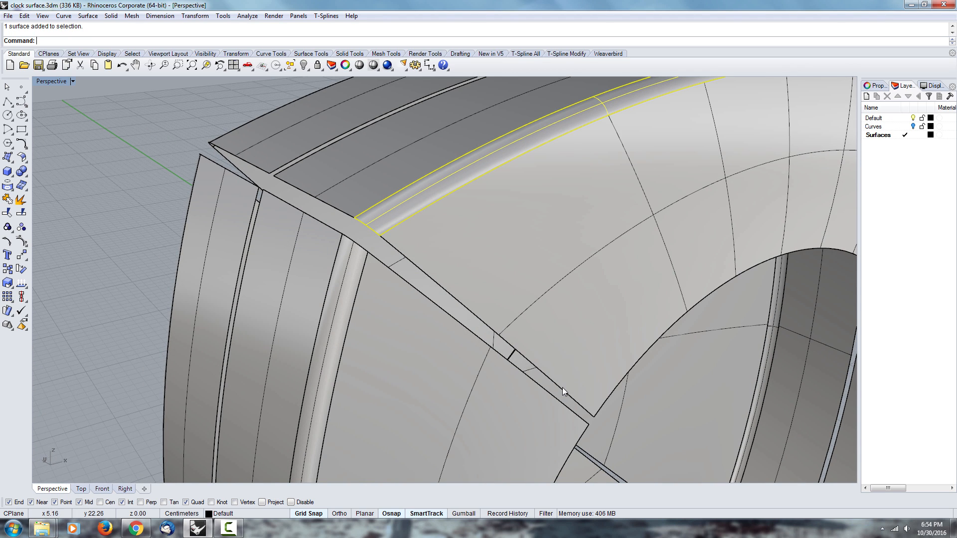
scroll(504, 339, "down", 2)
right_click_drag(440, 327, 582, 207)
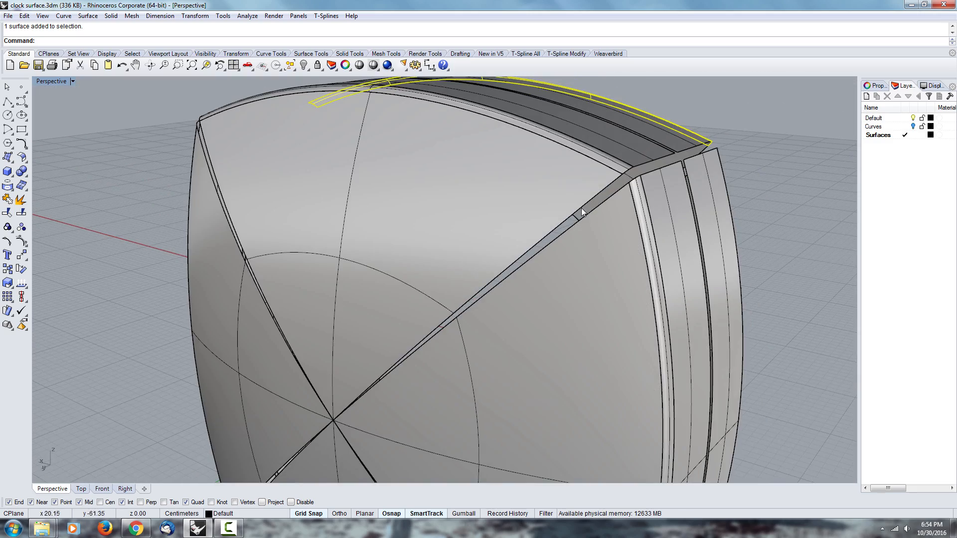
right_click_drag(339, 432, 496, 302)
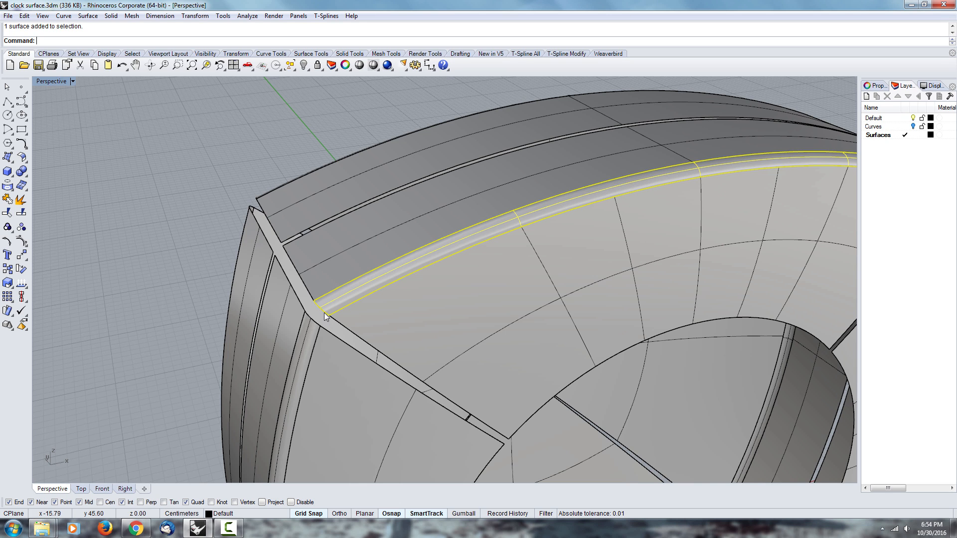
right_click_drag(296, 313, 289, 292)
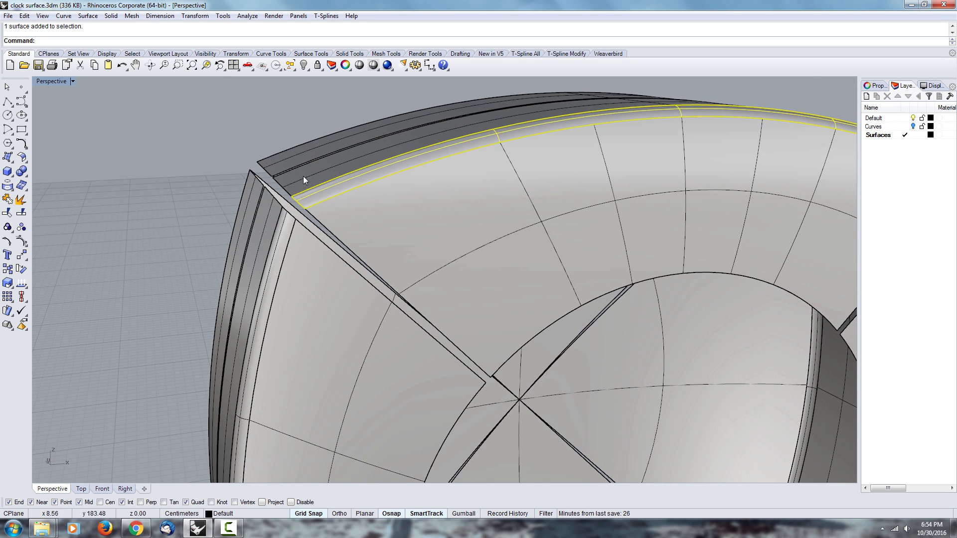
scroll(303, 176, "up", 2)
right_click_drag(191, 288, 289, 293)
key("Escape")
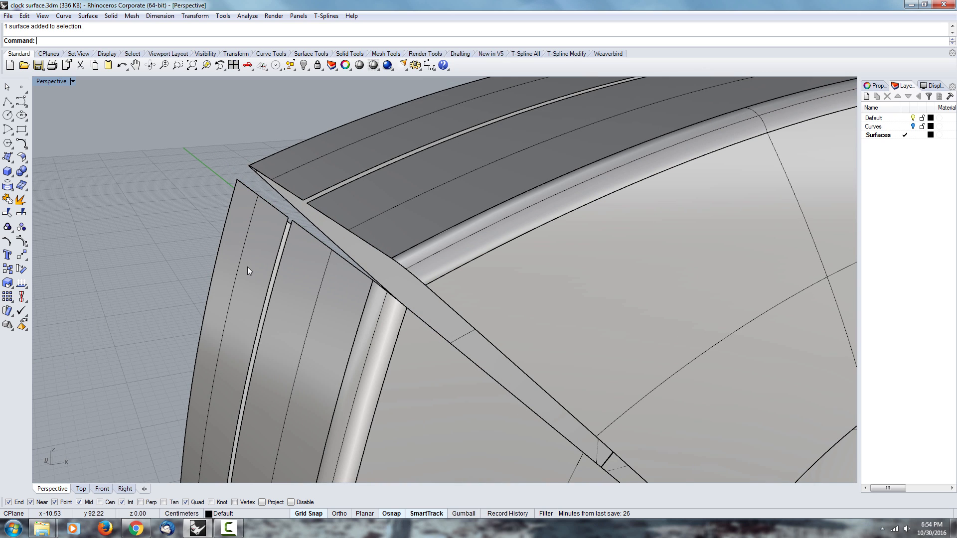
Try to bridge the corner gap between the two seam corners with a start, end, radius arc using radius 1.00, with Grid Snap off.
left_click(311, 207)
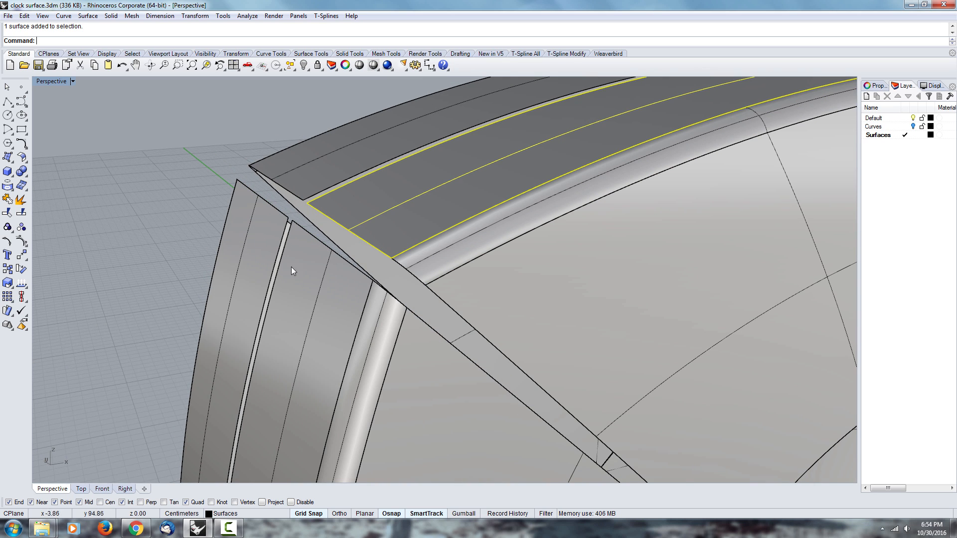
right_click_drag(323, 255, 269, 234)
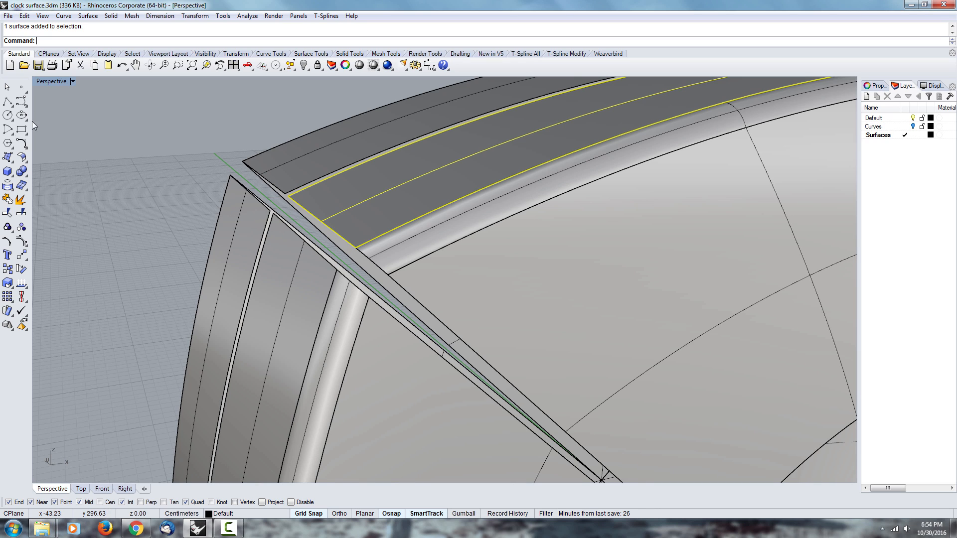
left_click(7, 130)
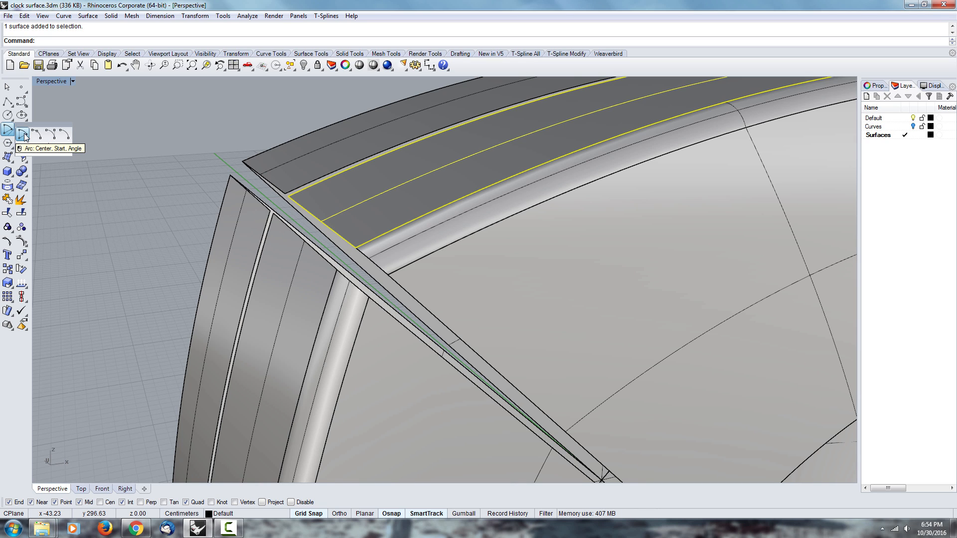
left_click(64, 137)
left_click(288, 197)
left_click(273, 213)
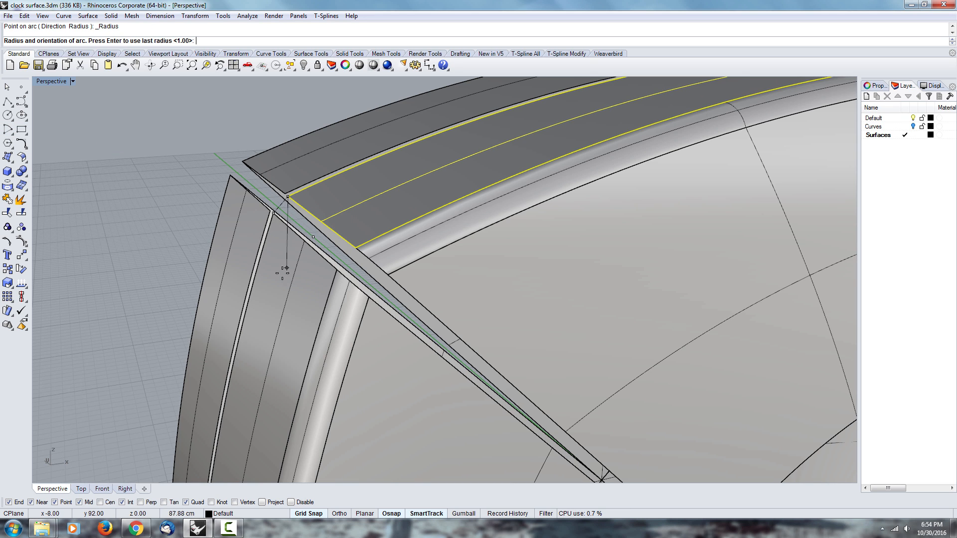
key("Return")
key("ctrl+m")
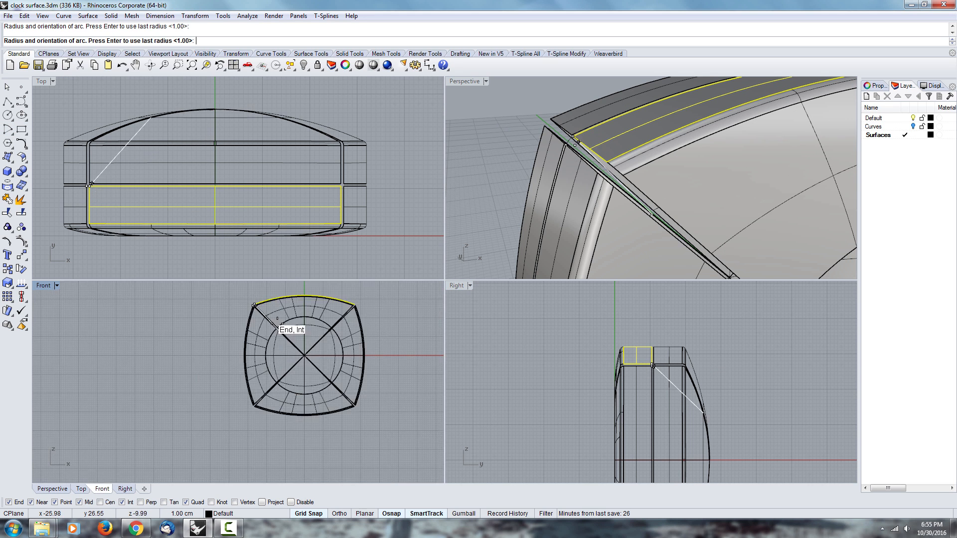
scroll(307, 393, "up", 2)
key("F9")
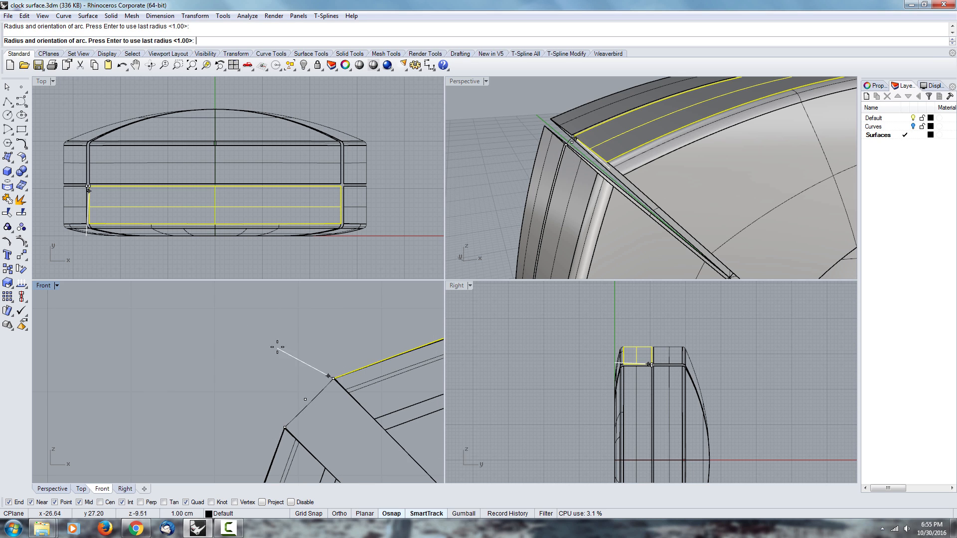
left_click(305, 314)
Show the control points of the corner arc and delete the arc.
key("F10")
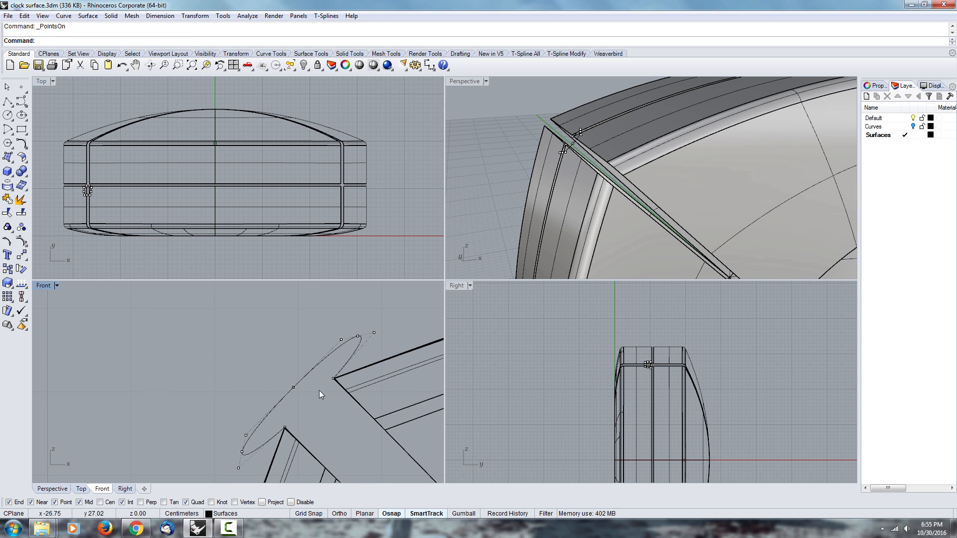
left_click_drag(267, 364, 270, 364)
key("Delete")
Draw a two-point interpolated curve across the corner gap, joining the seam corners of the top and side panels.
right_click_drag(573, 200, 616, 224)
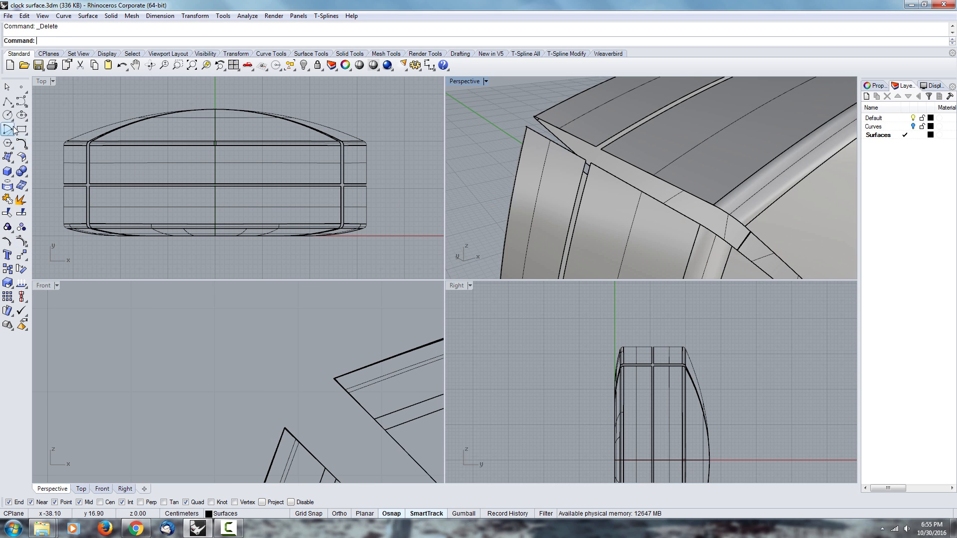
left_click(18, 102)
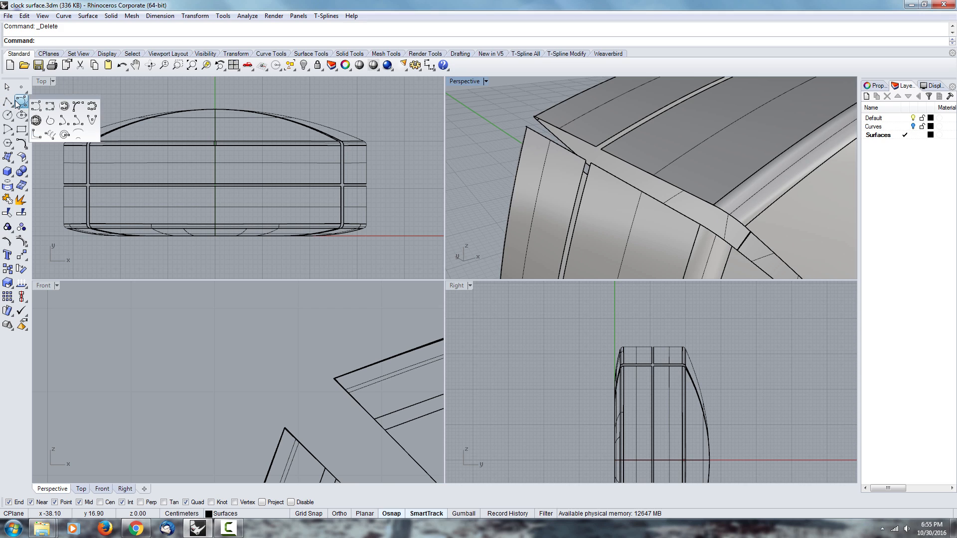
left_click(51, 107)
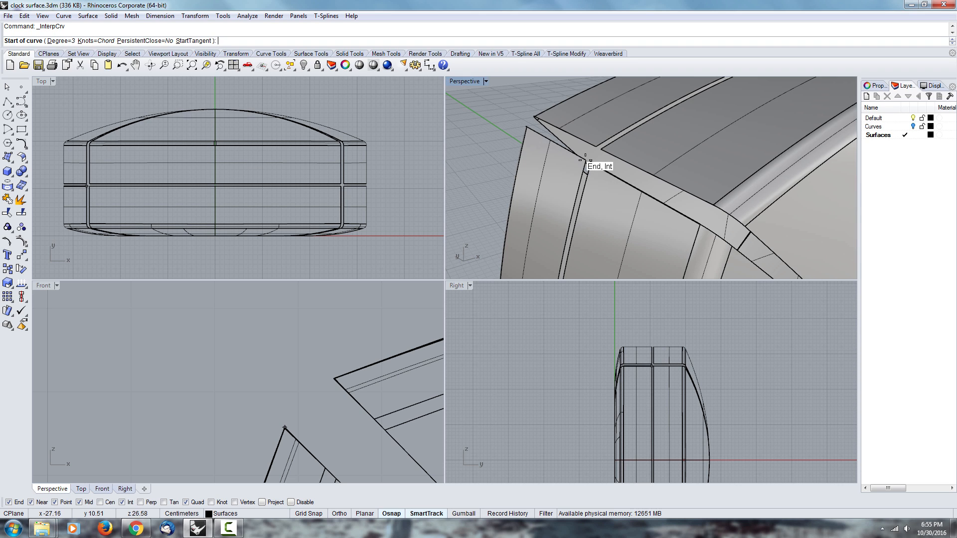
left_click(600, 149)
left_click(592, 160)
key("Return")
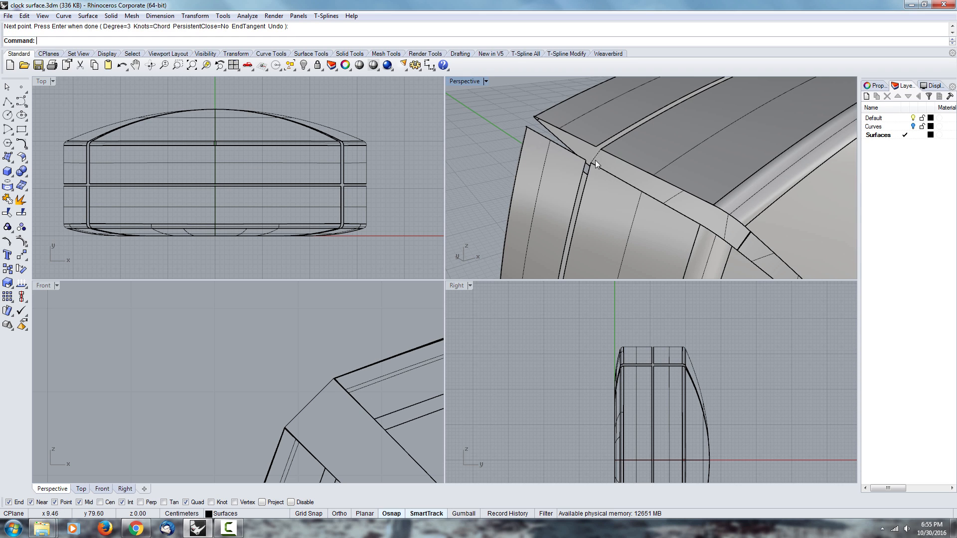
Show the control points of the interpolated curve bridging the corner gap.
left_click(597, 154)
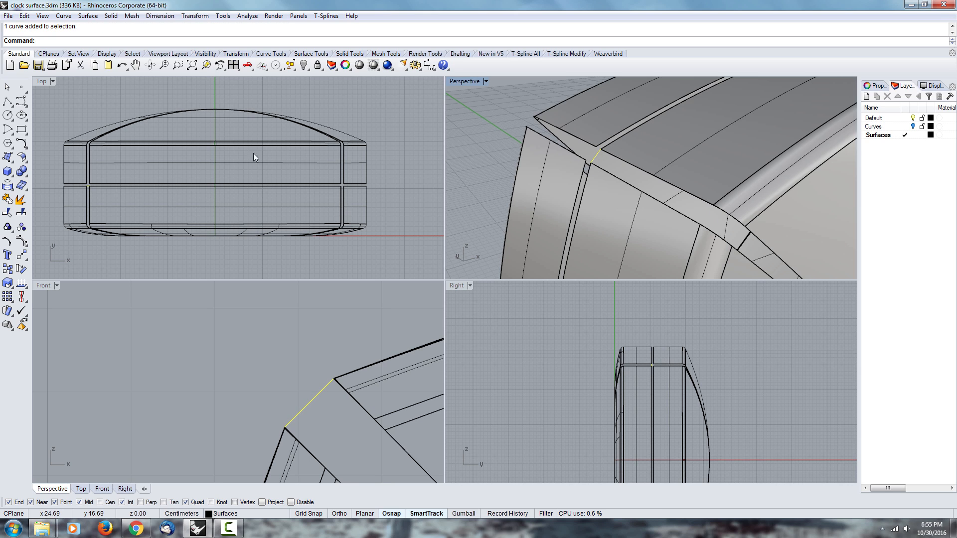
left_click(21, 242)
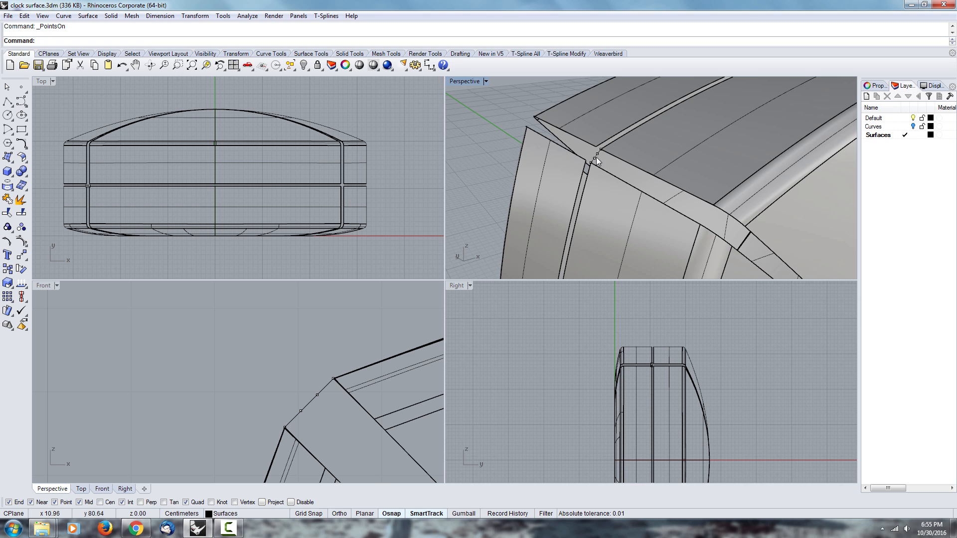
right_click_drag(604, 166, 585, 170)
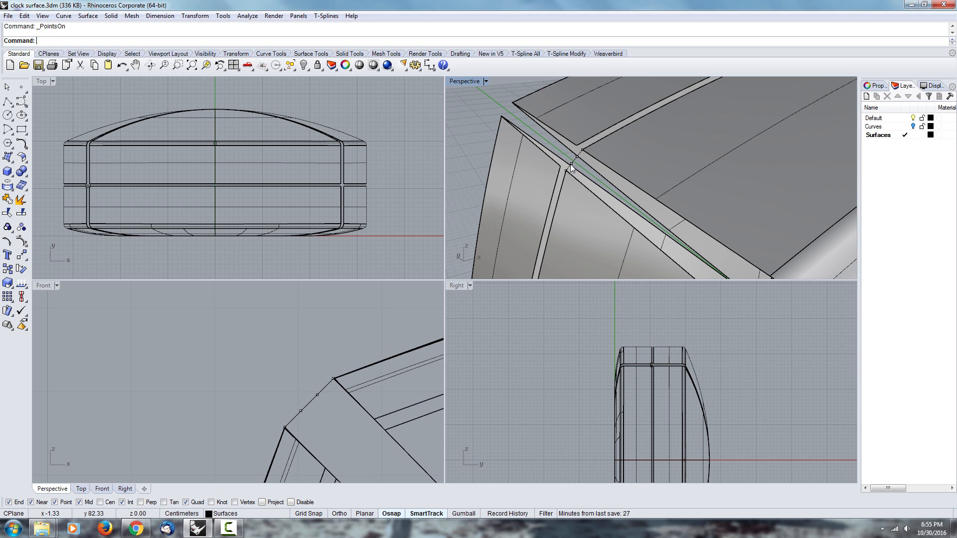
Match the corner curve's upper end to the top panel's seam edge with Tangency continuity, preserving Position at the other end.
type("atch")
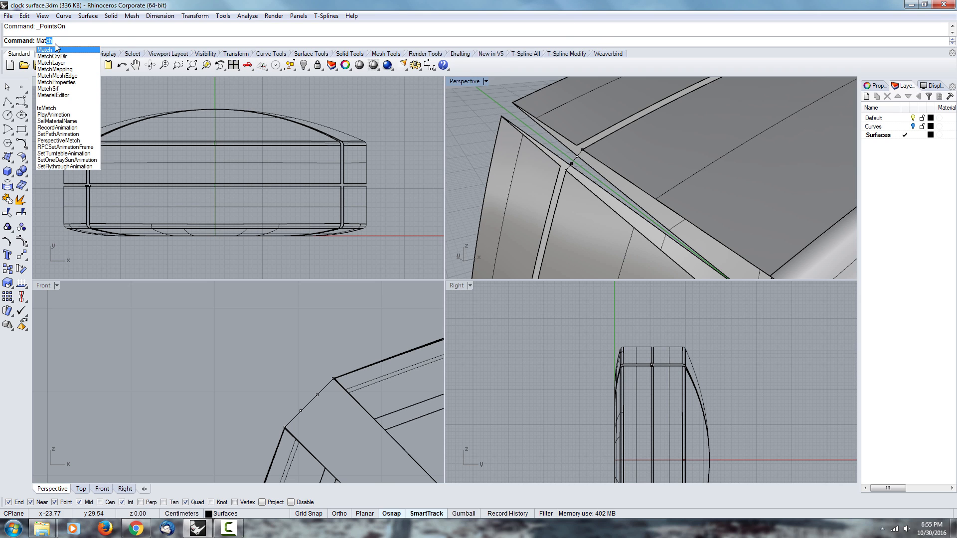
key("Return")
left_click(580, 158)
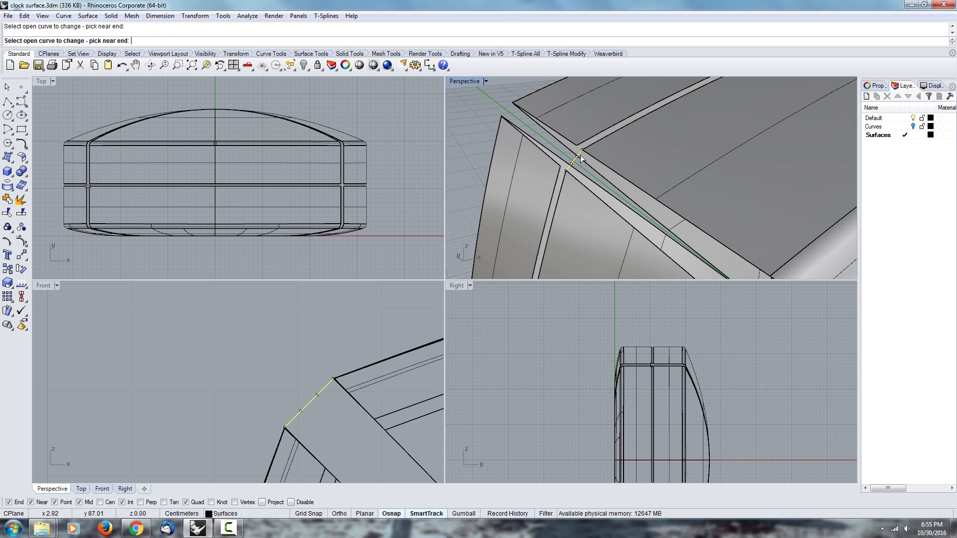
left_click(583, 151)
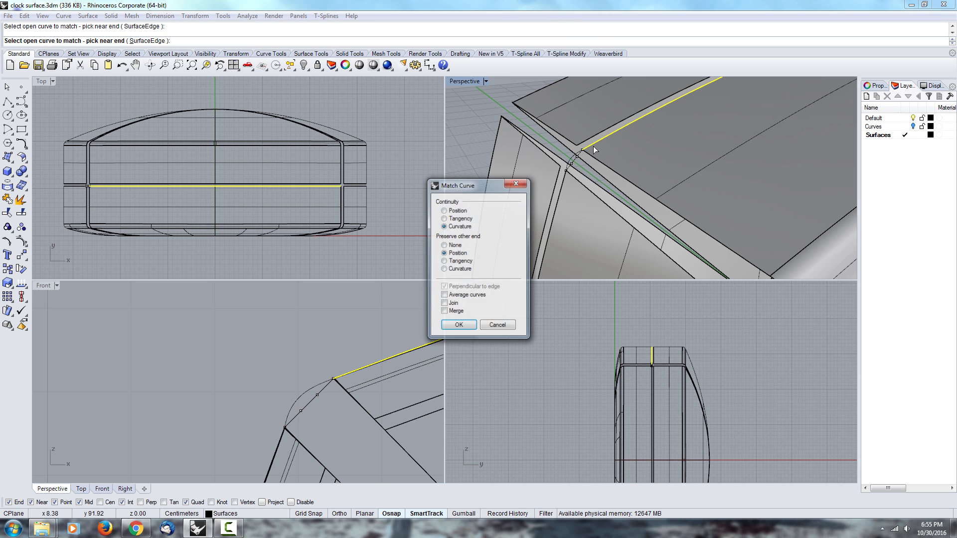
left_click(445, 218)
left_click_drag(466, 189, 407, 179)
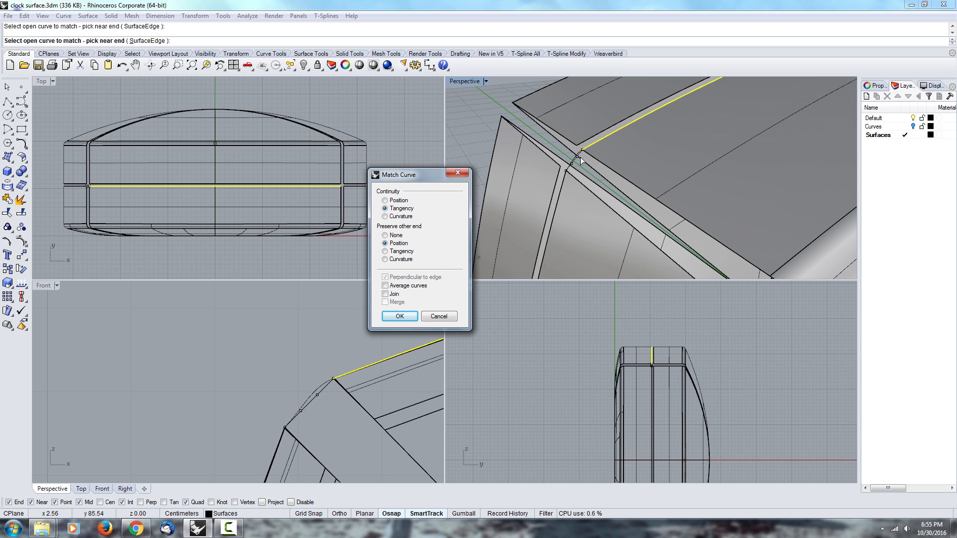
left_click(389, 217)
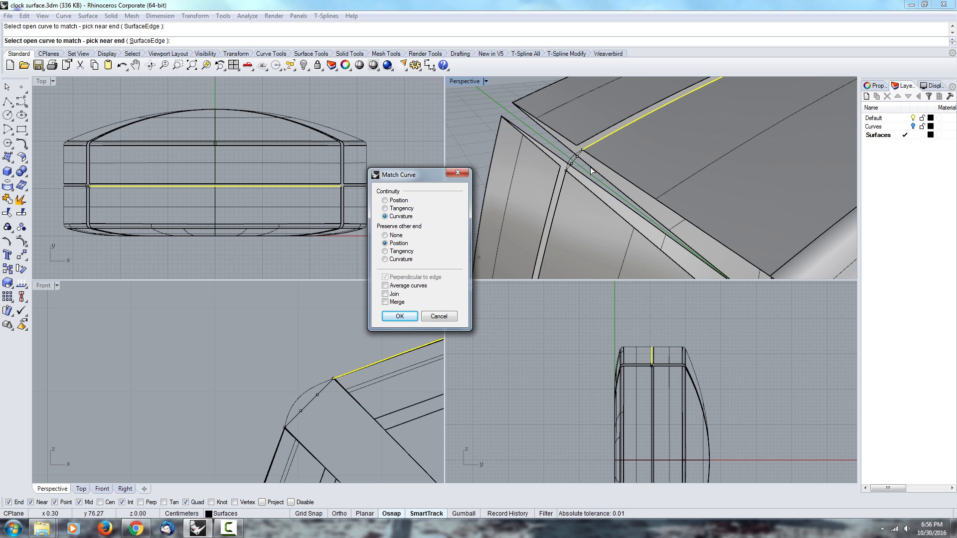
left_click(386, 209)
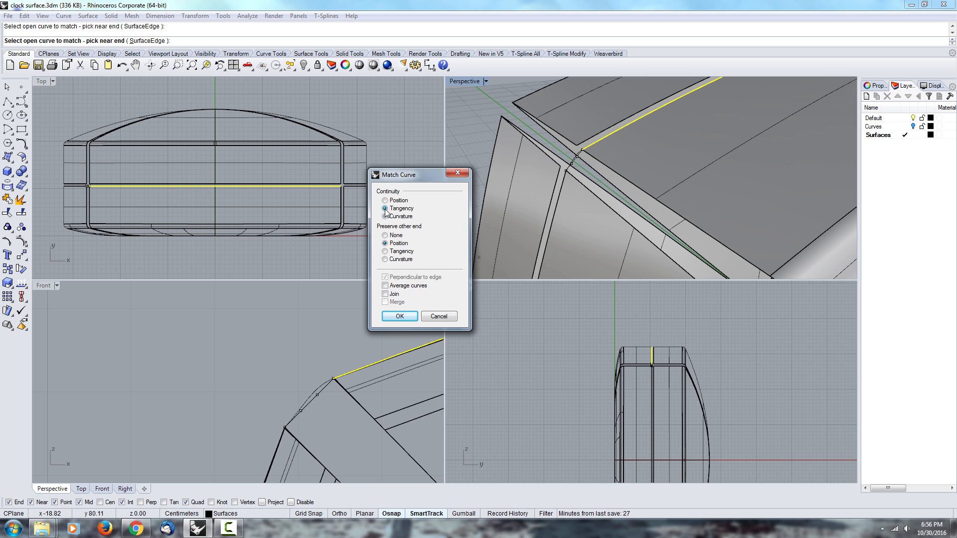
left_click(400, 316)
Match the corner curve's lower end to the side panel's seam edge with Tangency continuity, preserving Position at the other end.
right_click(568, 174)
left_click(567, 173)
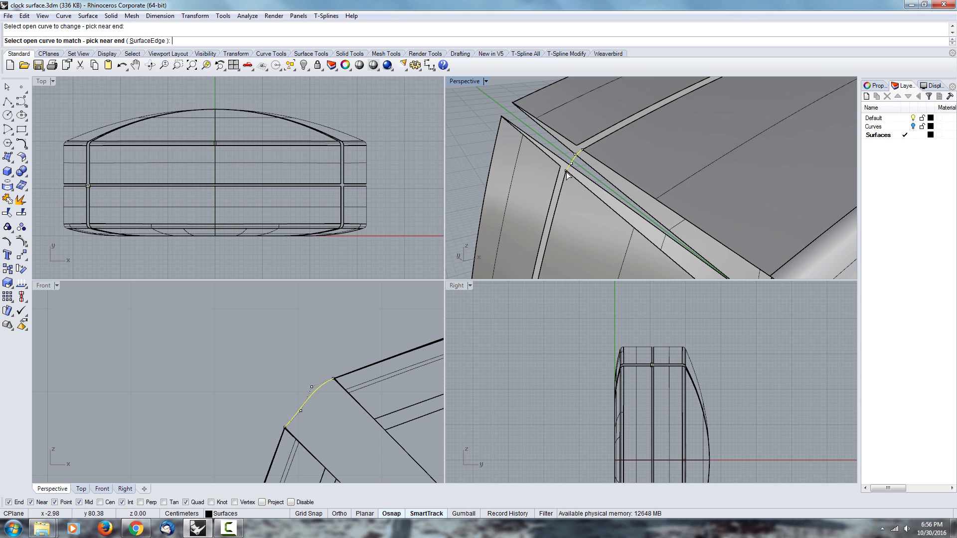
left_click(570, 167)
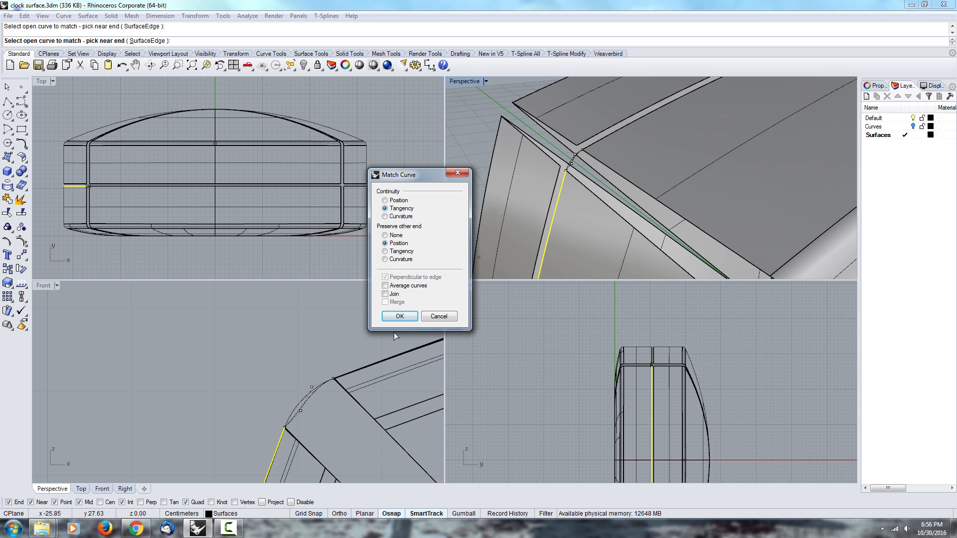
left_click(400, 316)
Create a Sweep2 surface from the corner curve along the facing edges of the front top and side panels, with Tangency on both rails.
right_click_drag(538, 147, 509, 167)
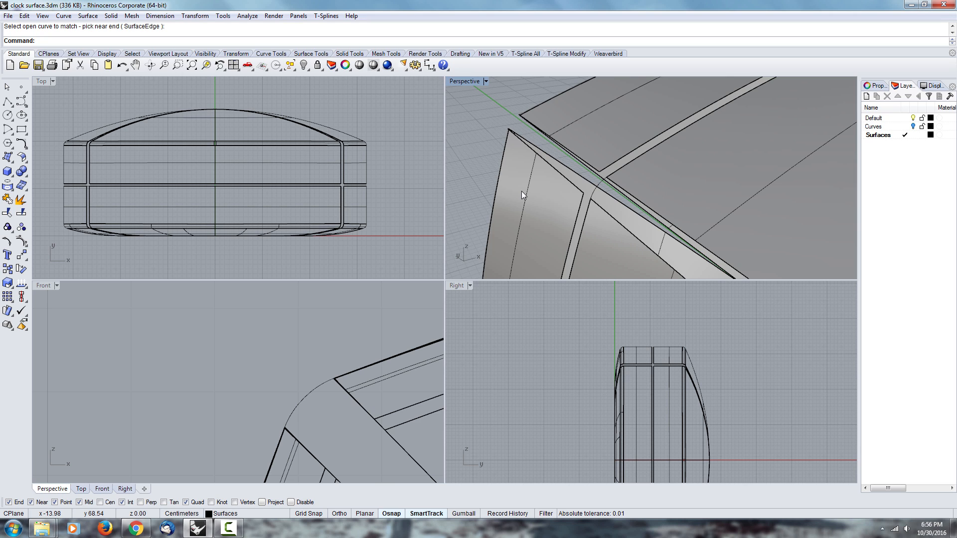
type("Sweep1")
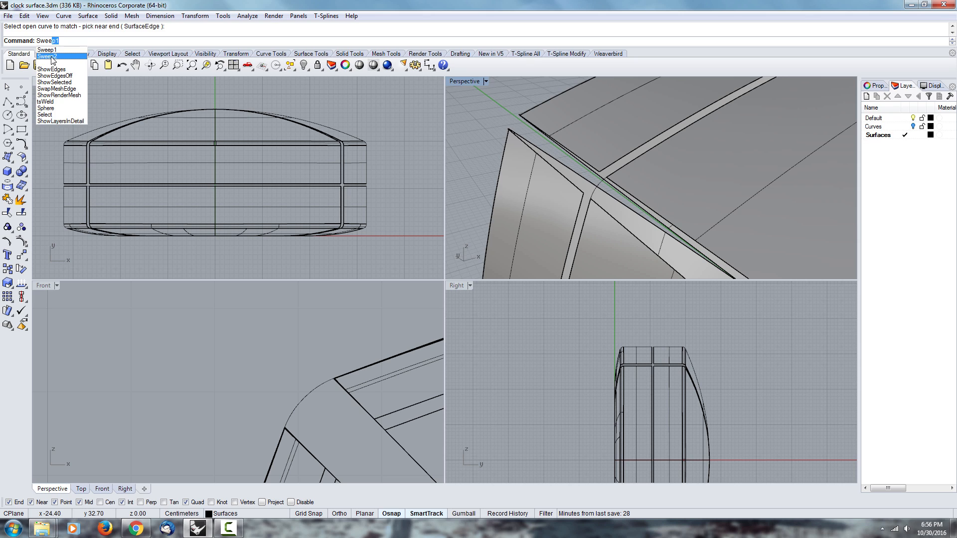
left_click(52, 58)
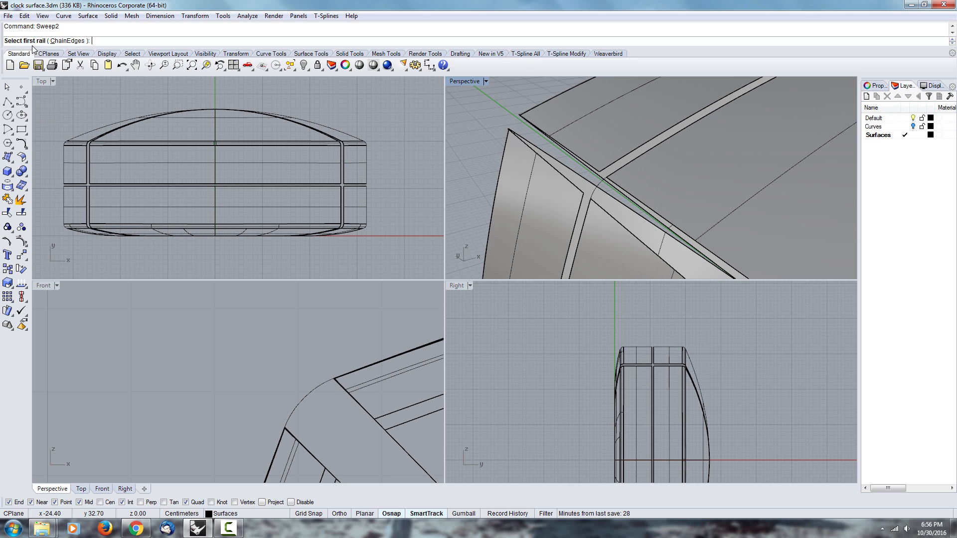
left_click(657, 216)
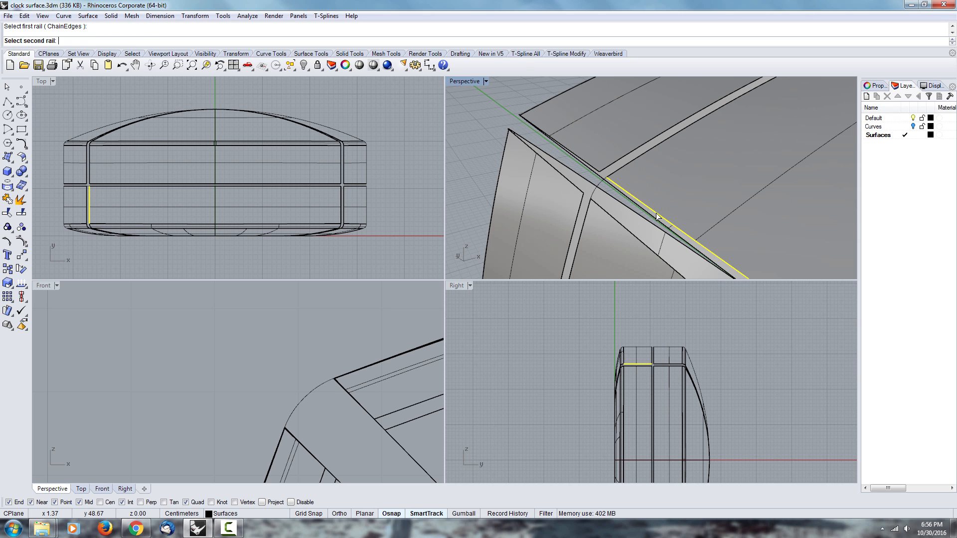
left_click(629, 232)
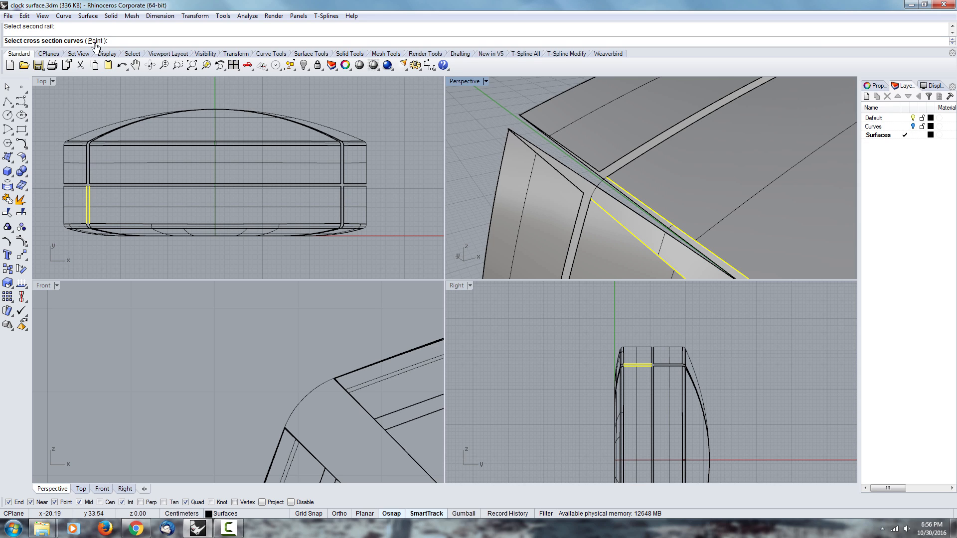
left_click(605, 187)
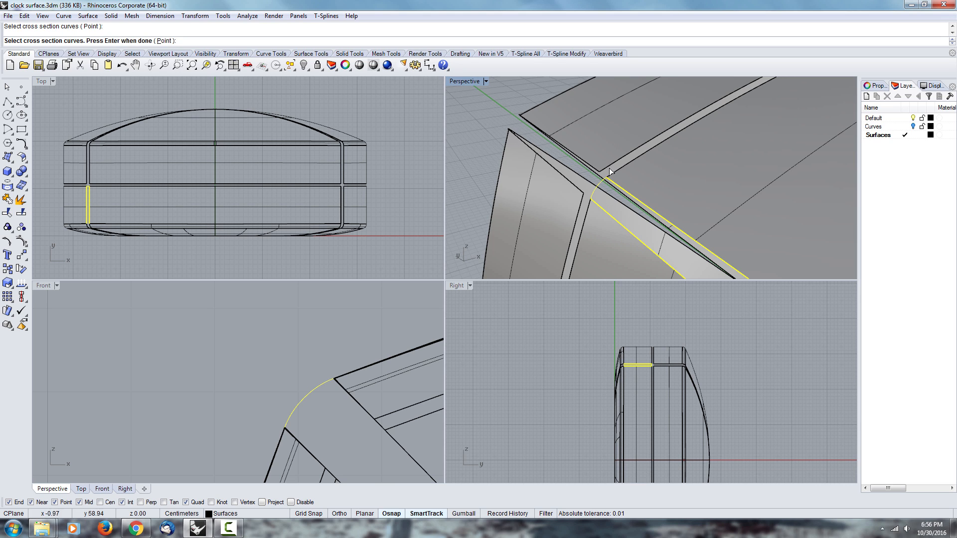
scroll(609, 146, "down", 2)
key("Return")
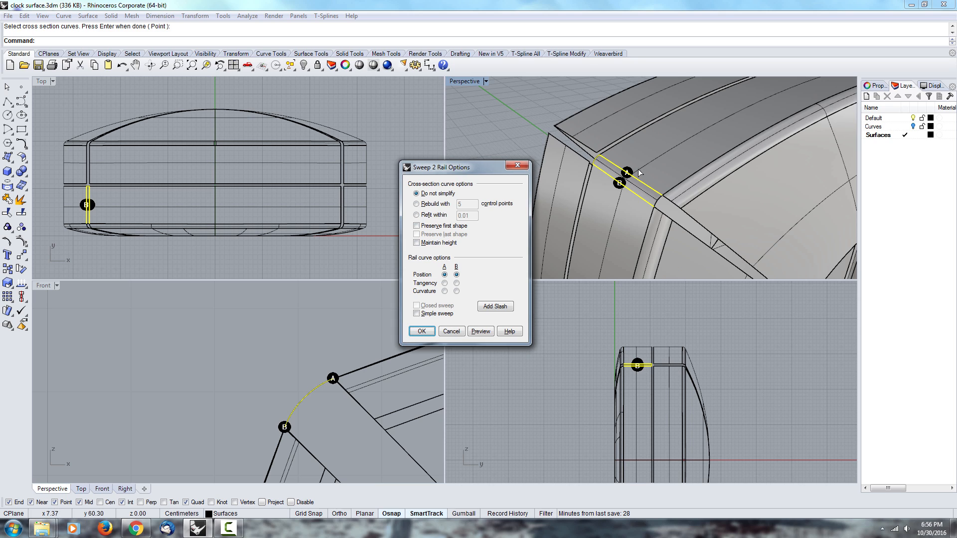
left_click(444, 283)
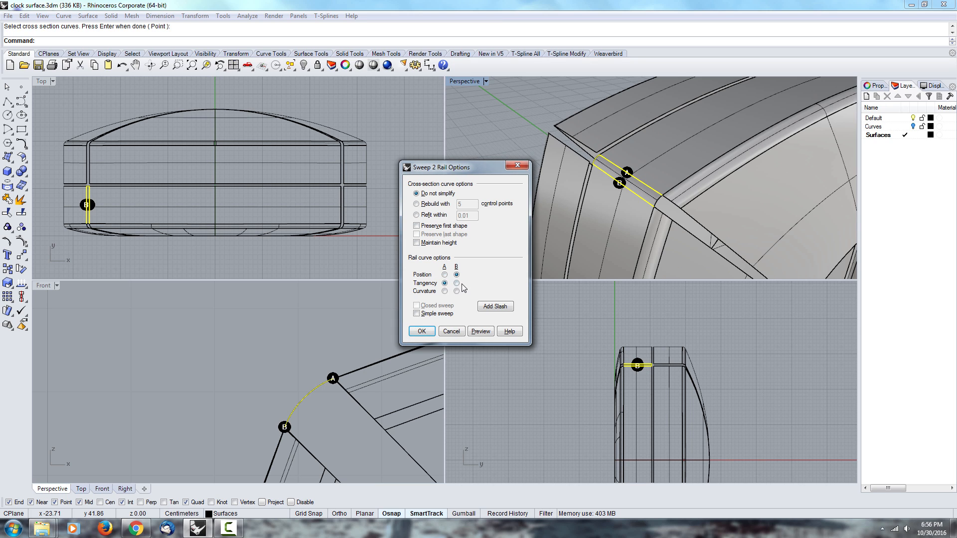
left_click(482, 332)
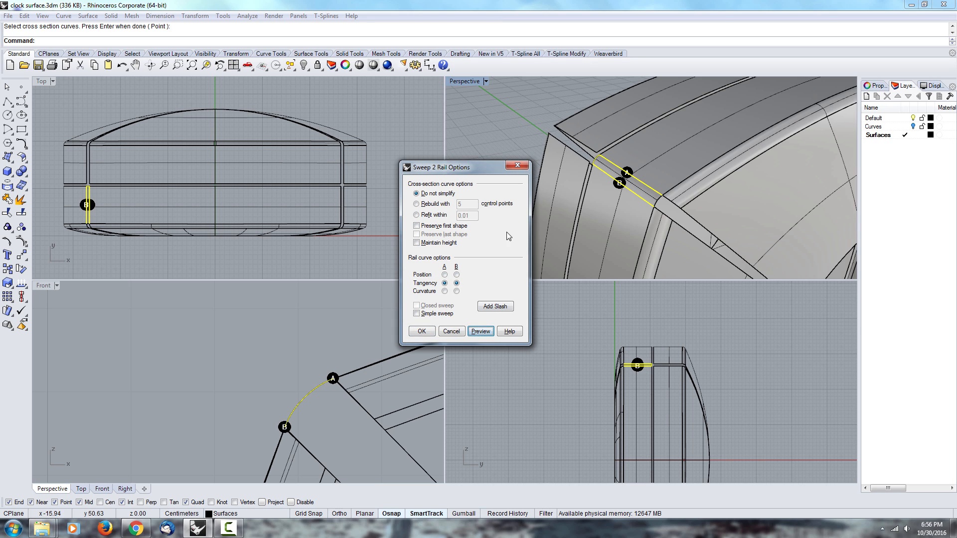
left_click(423, 332)
Select the swept corner surface in the maximized Perspective view and return to the four-view layout.
double_click(461, 81)
right_click_drag(461, 80, 487, 303)
left_click(223, 273)
scroll(234, 254, "down", 4)
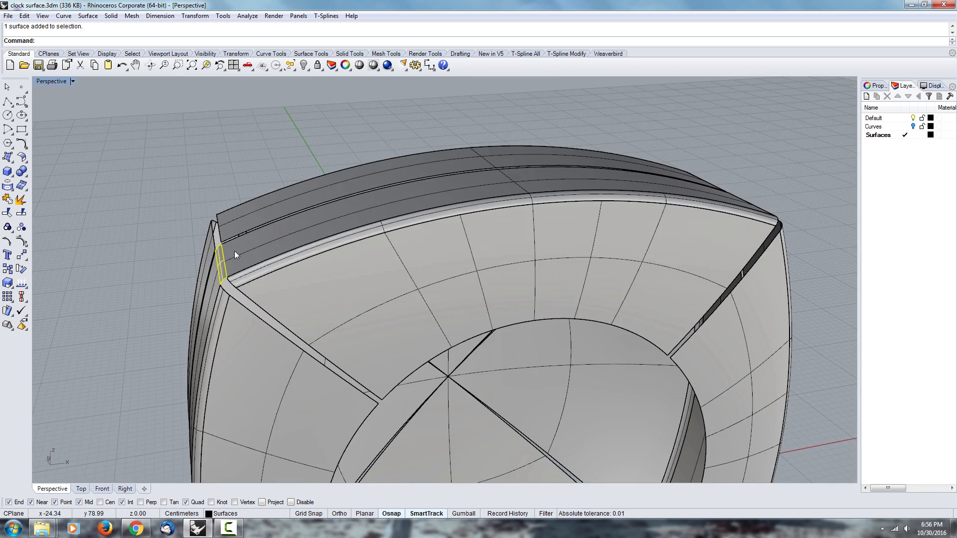
scroll(230, 272, "down", 2)
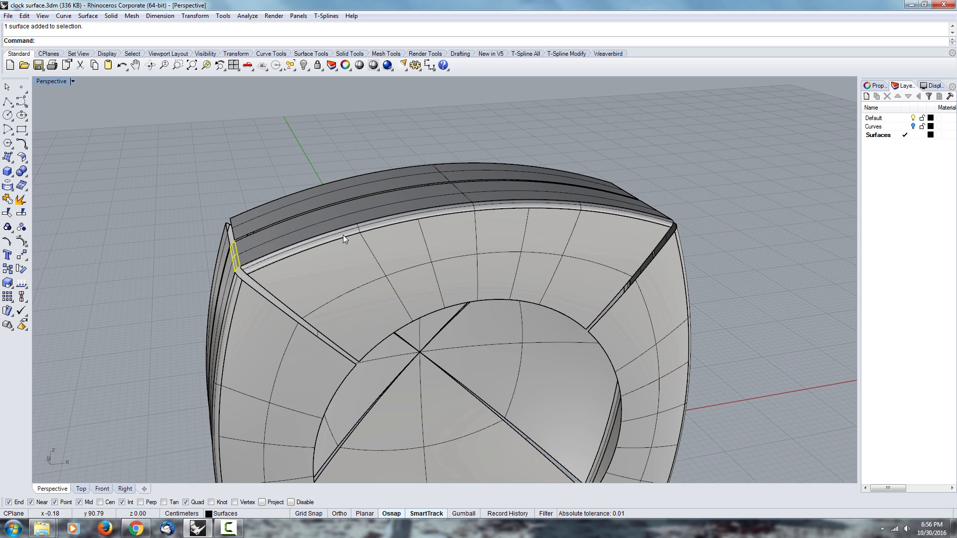
right_click_drag(351, 240, 319, 238)
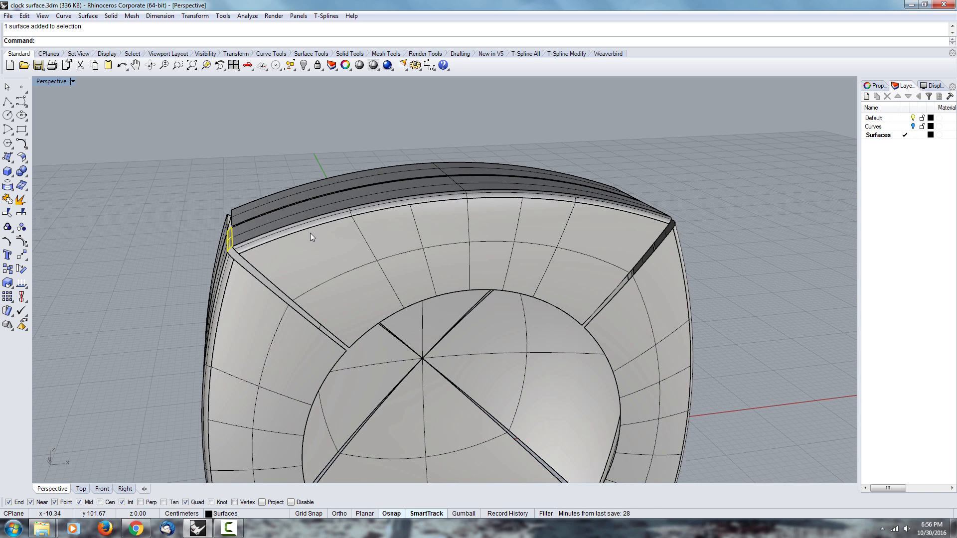
double_click(51, 81)
Polar array the corner surface about the origin in the Front view, with 4 items over 360 degrees and Grid Snap on.
scroll(168, 349, "down", 6)
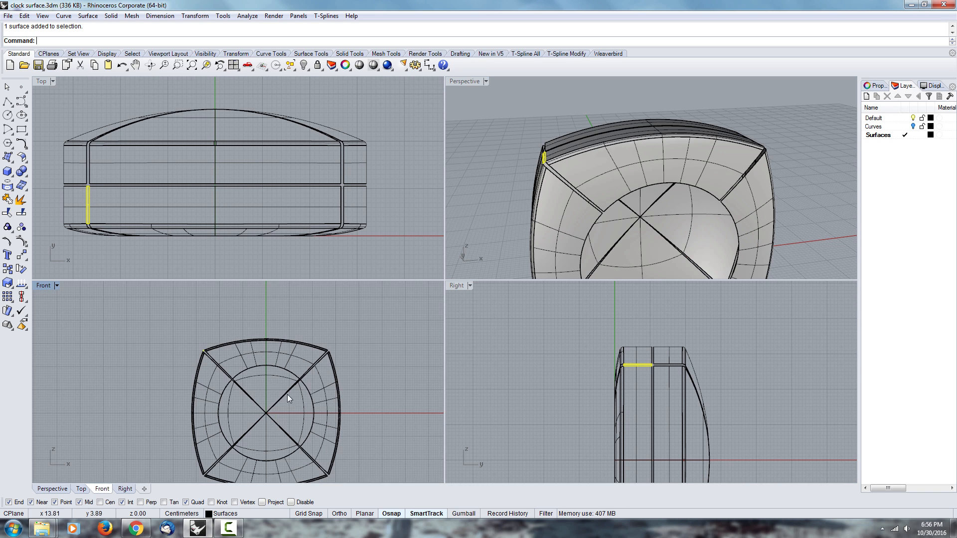
right_click_drag(287, 393, 258, 384)
type("ArrayPolar")
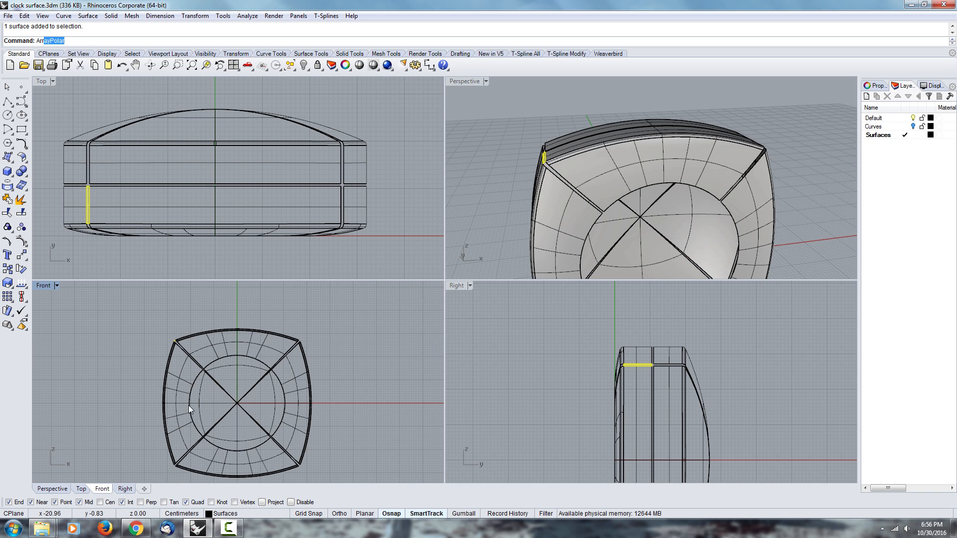
key("Return")
scroll(297, 403, "up", 6)
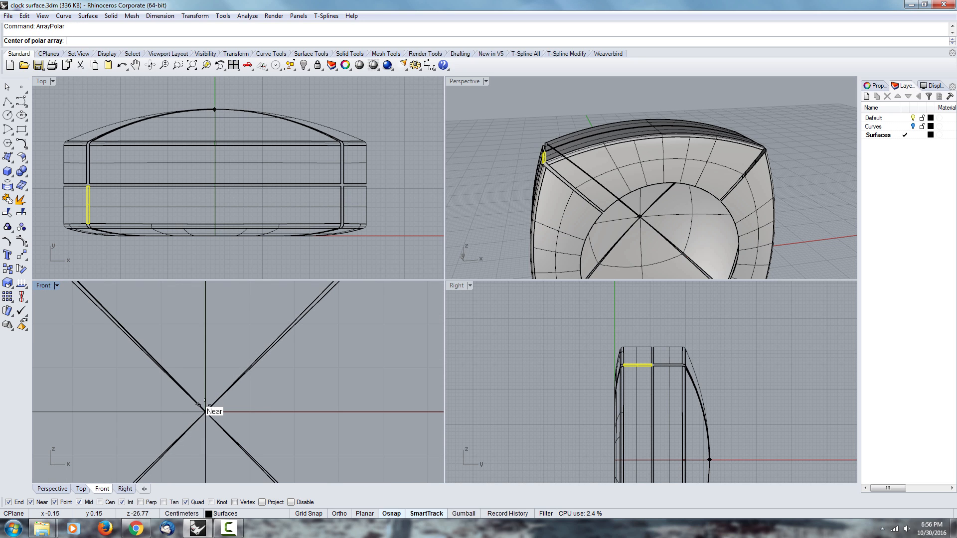
scroll(203, 407, "up", 8)
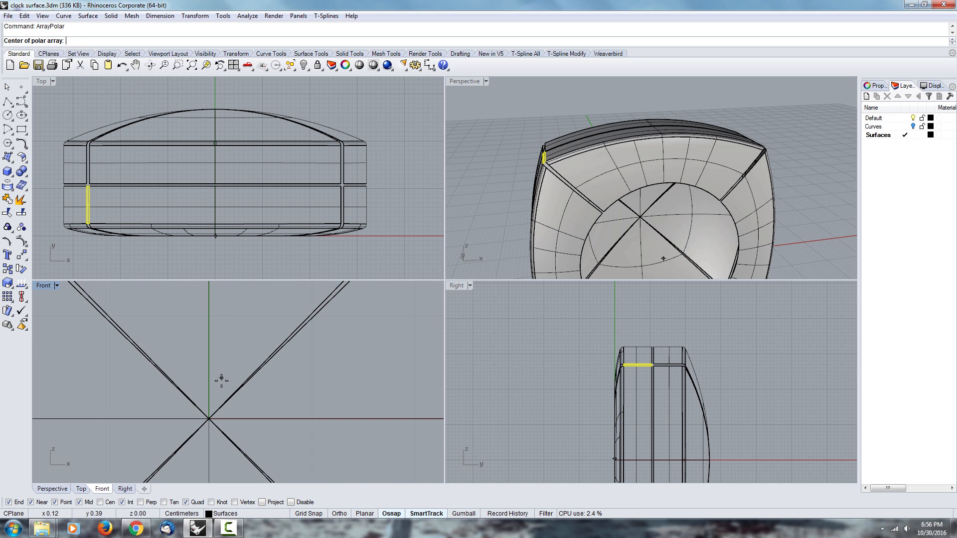
left_click(307, 516)
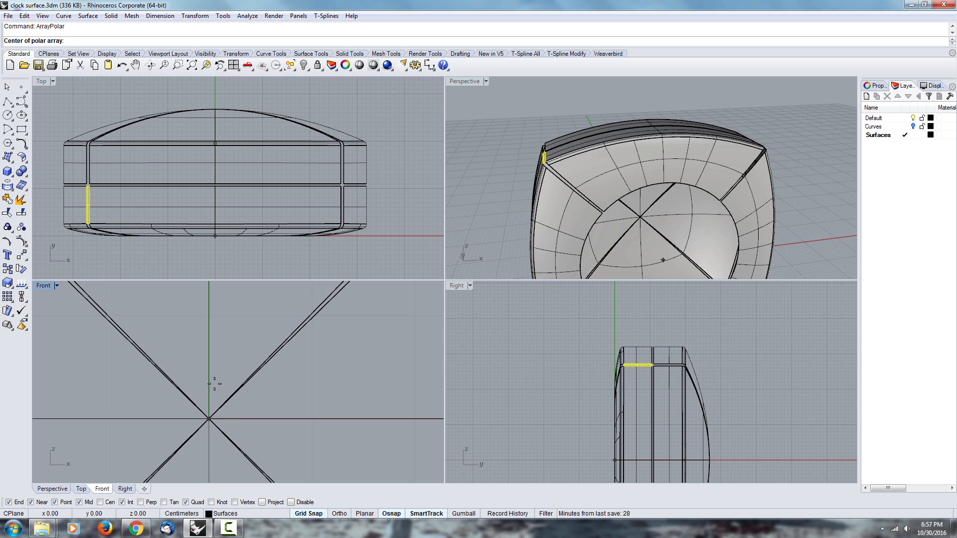
left_click(214, 384)
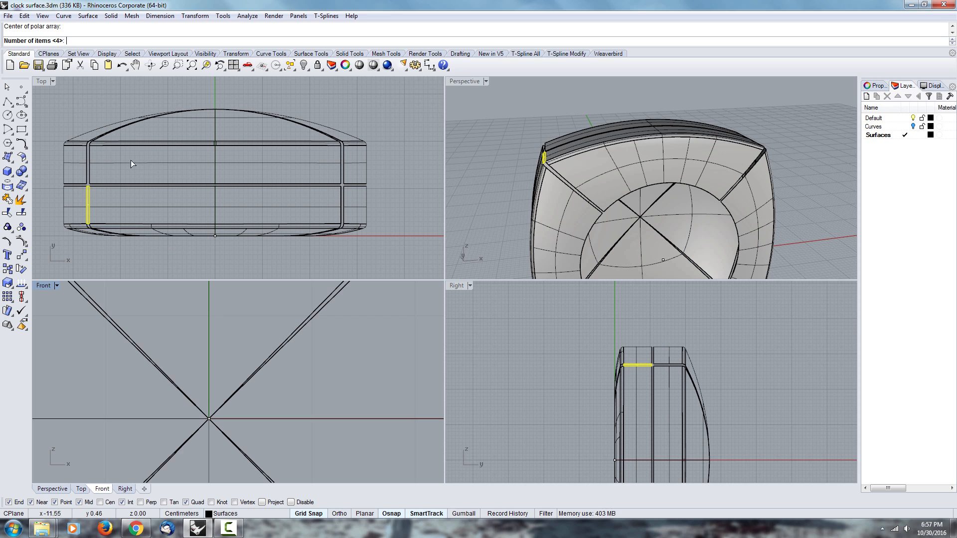
key("Return")
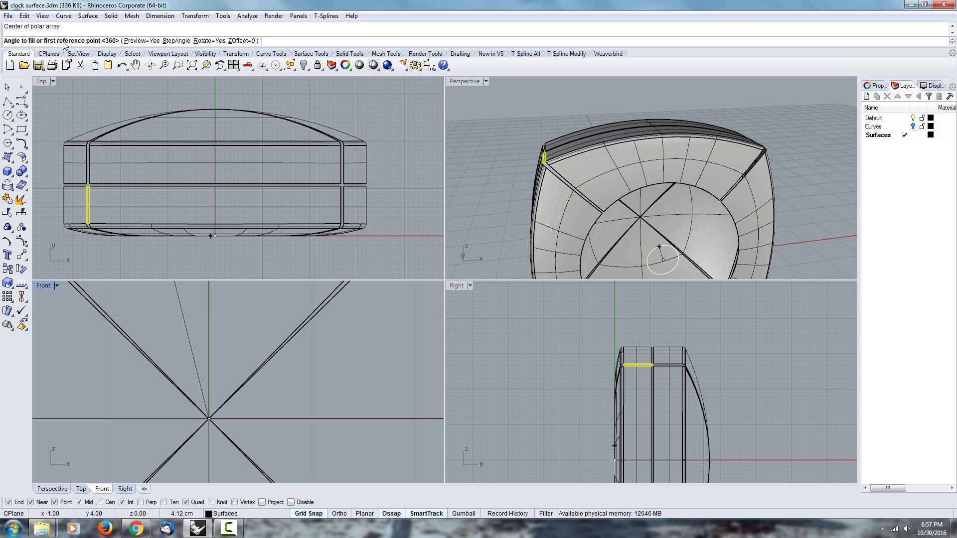
key("Return")
key("Return")
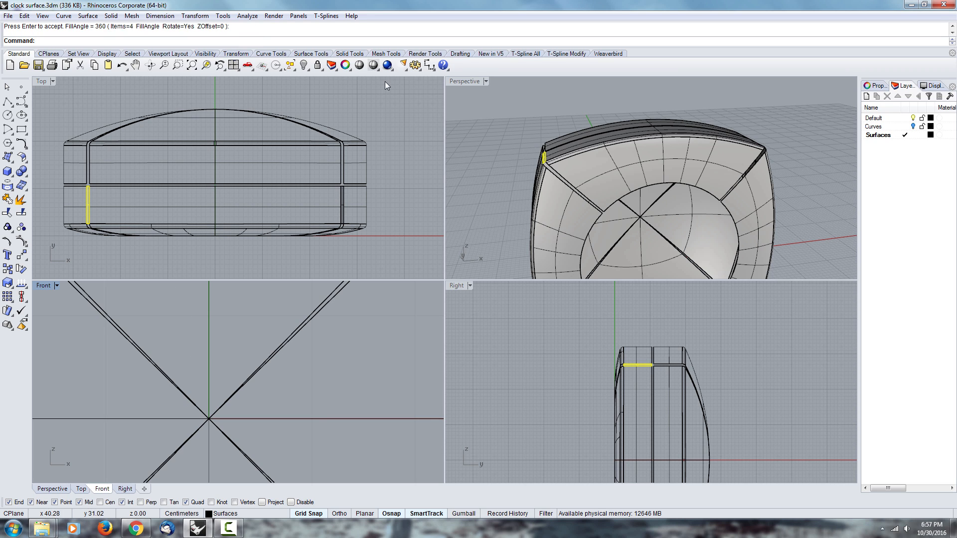
Examine the arrayed corner surface and the diagonal gap between the front panels in the maximized Perspective view.
double_click(459, 81)
right_click_drag(699, 199, 622, 226)
scroll(548, 278, "up", 8)
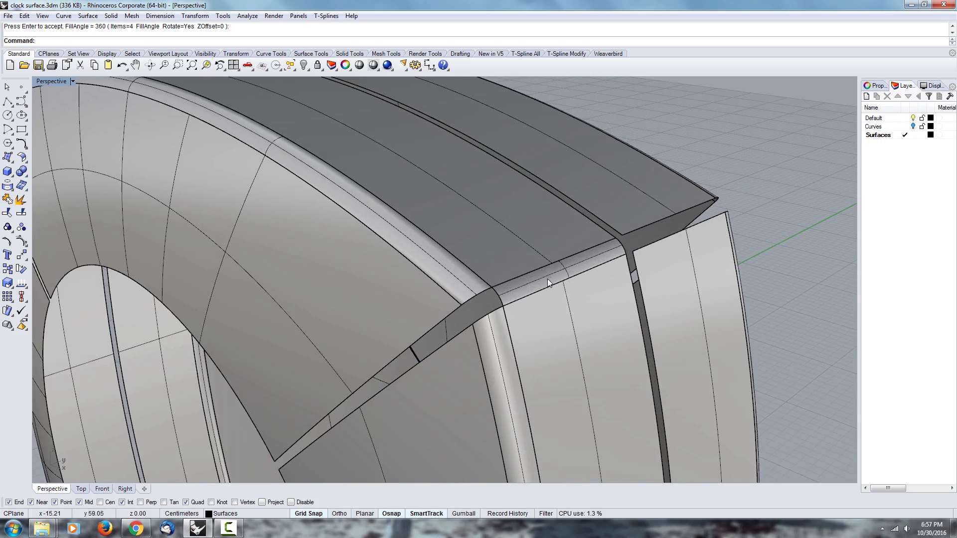
left_click(540, 286)
right_click_drag(479, 283, 540, 259)
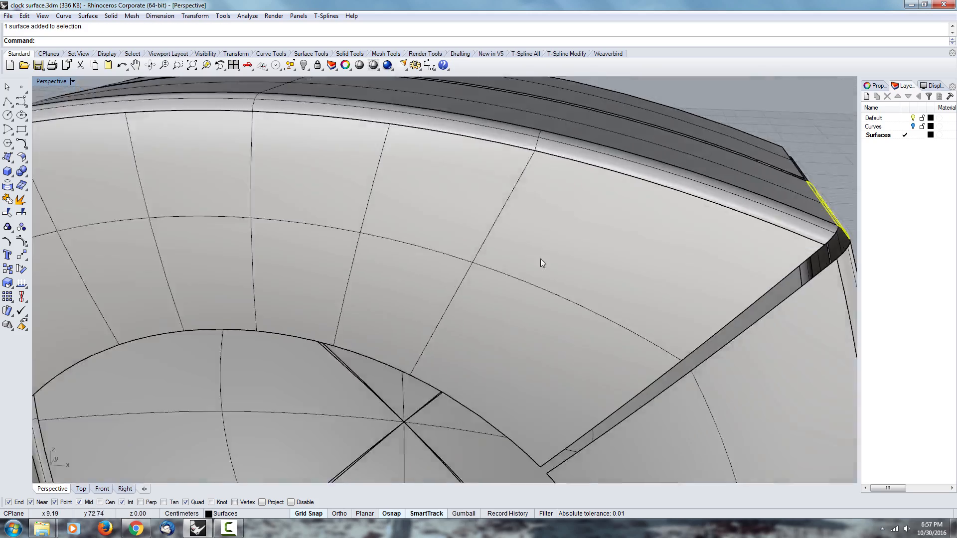
scroll(584, 238, "down", 7)
right_click_drag(585, 237, 568, 253)
left_click(700, 259)
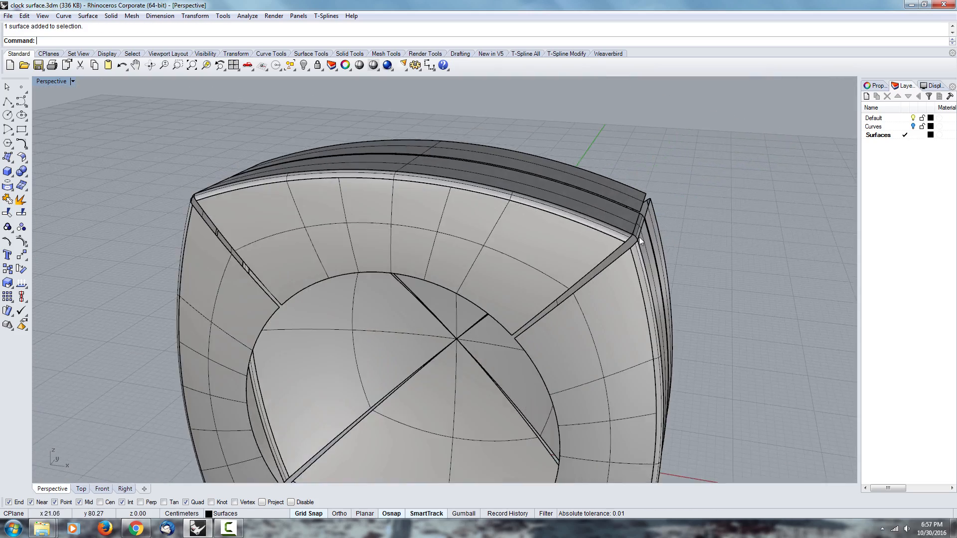
scroll(640, 237, "up", 2)
scroll(561, 324, "up", 6)
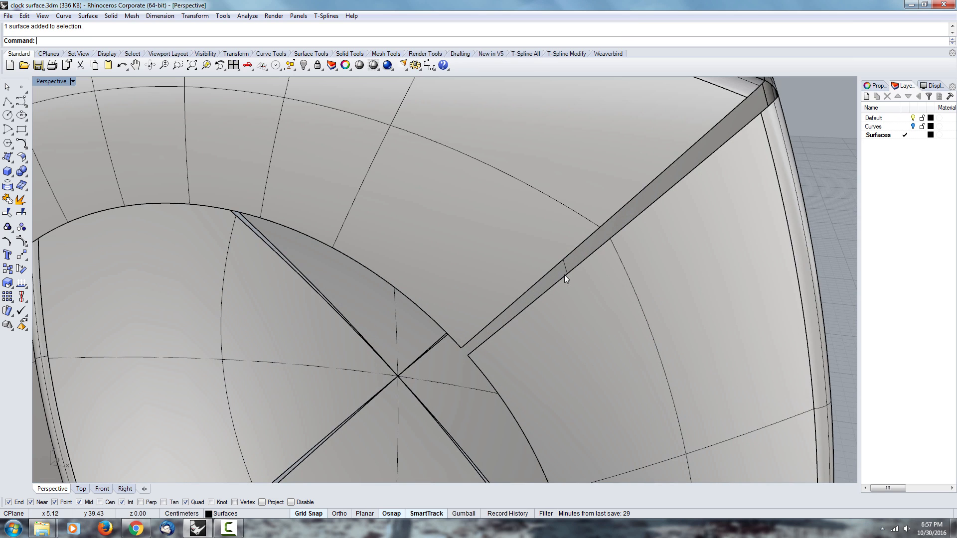
Draw an interpolated curve across the outer end of the diagonal gap, joining the corners of the two front panels beside the rounded edges.
right_click_drag(564, 274, 697, 151)
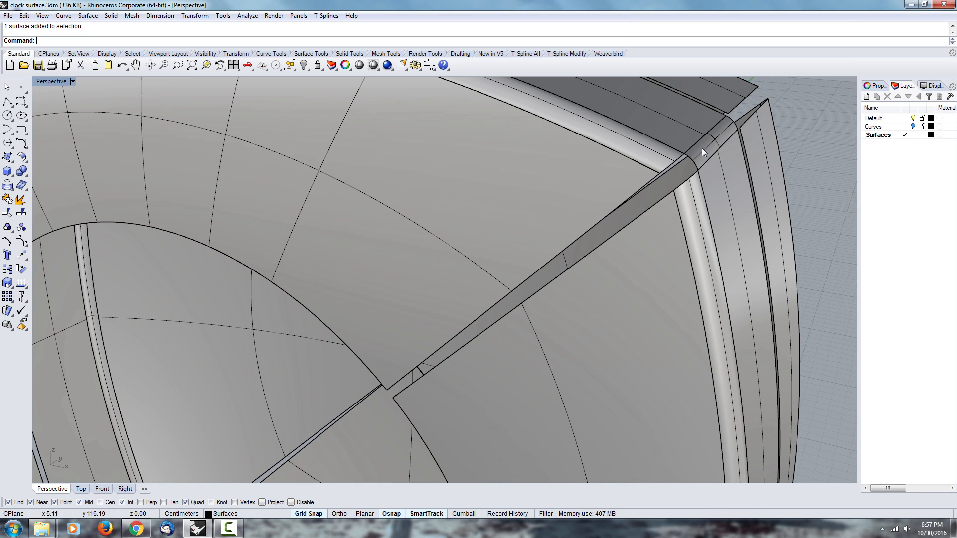
left_click(21, 102)
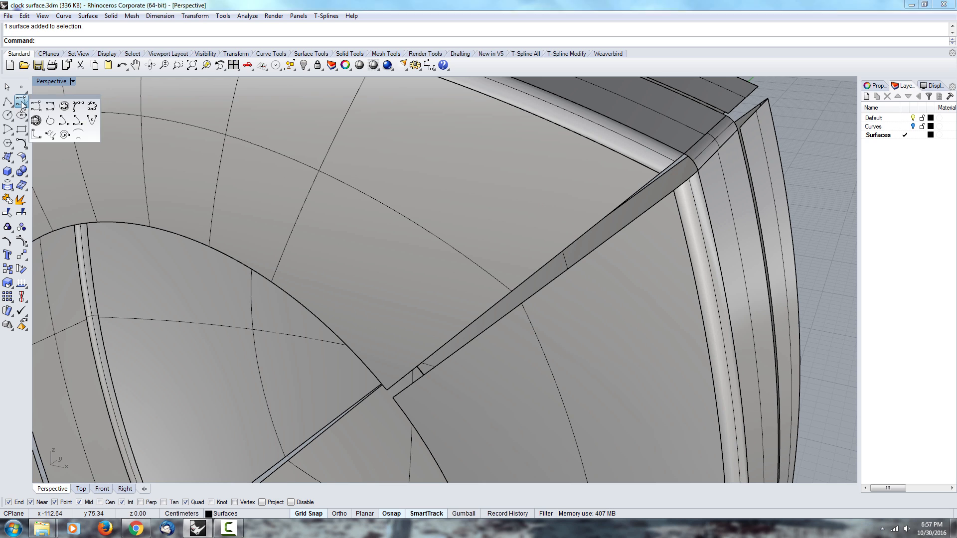
left_click(51, 107)
scroll(551, 199, "down", 4)
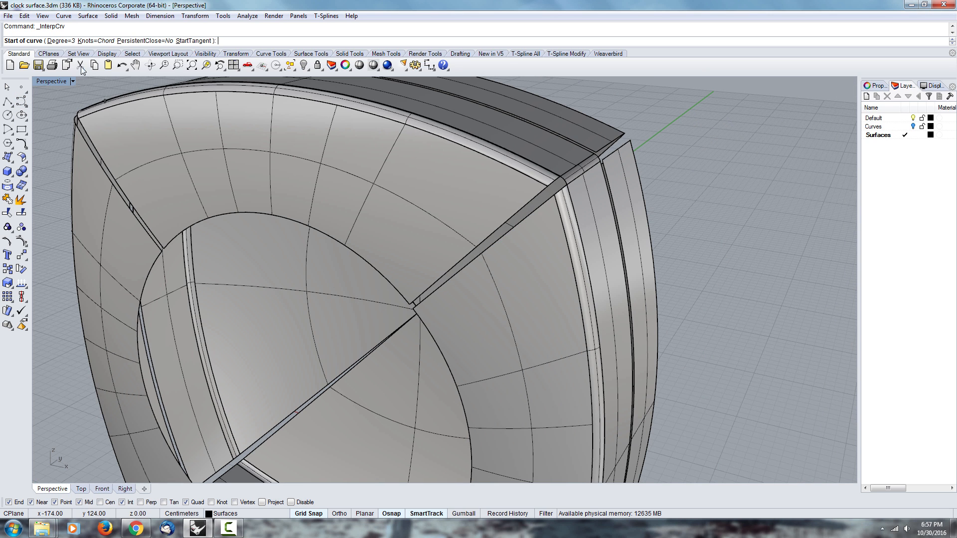
left_click(561, 197)
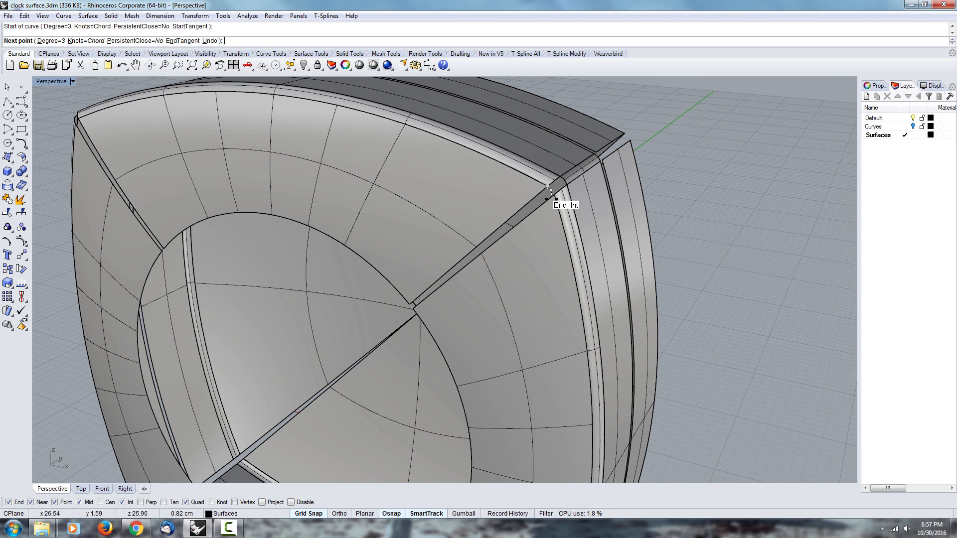
right_click(535, 245)
Draw a second interpolated curve across the inner end of the gap, joining the panel corners at the circular opening.
scroll(421, 303, "up", 3)
right_click(422, 303)
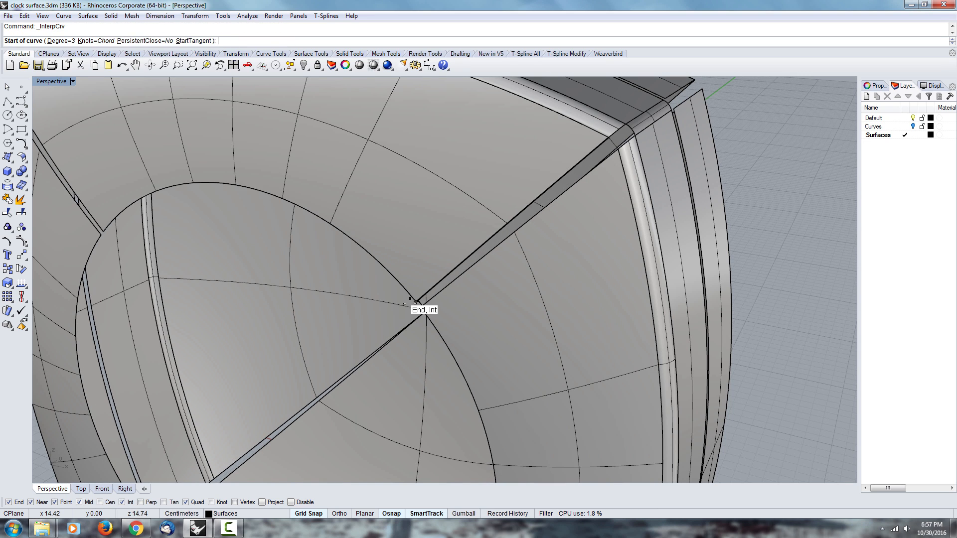
left_click(416, 302)
left_click(421, 307)
right_click(558, 275)
Match the lower end of the outer gap curve to the side front panel's edge along the rounded strip.
right_click_drag(563, 275, 517, 279)
scroll(531, 135, "up", 4)
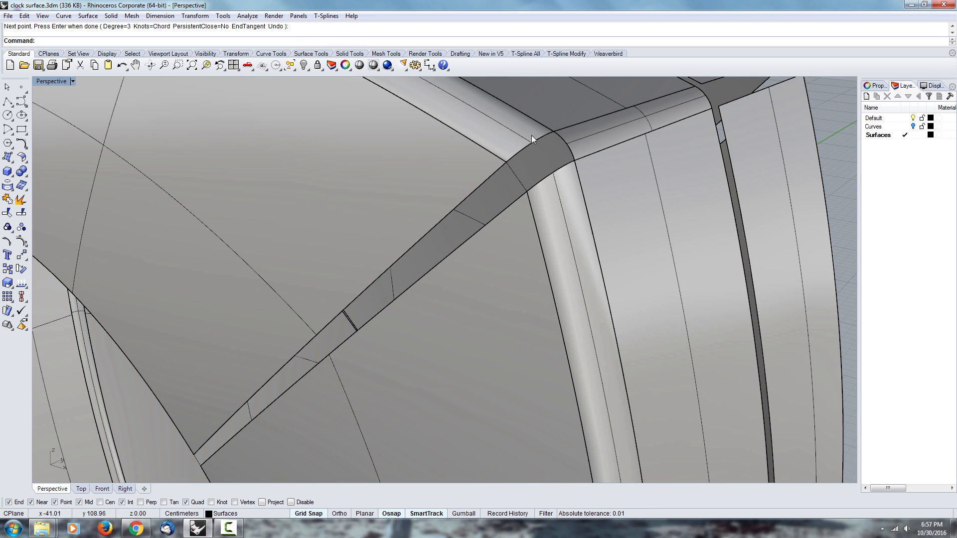
type("Mat")
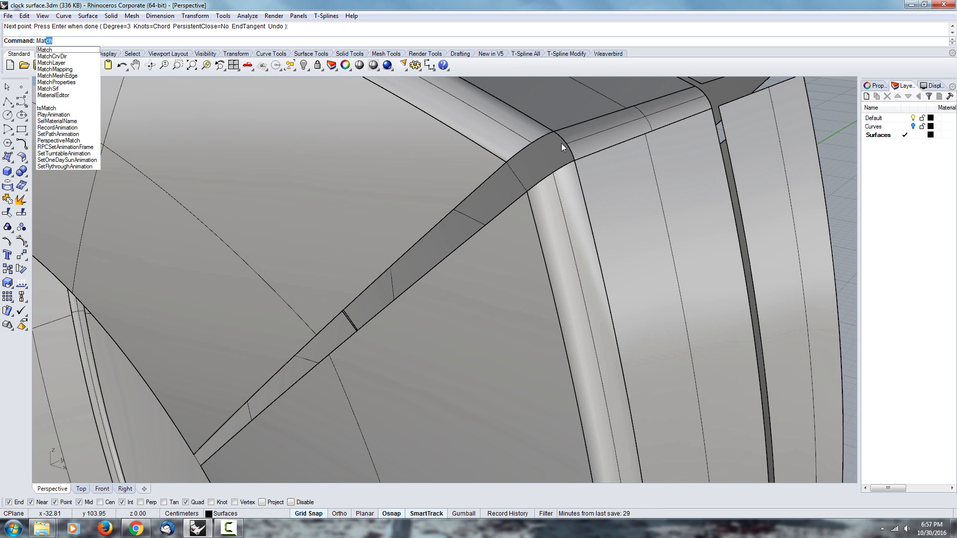
key("Return")
left_click(525, 185)
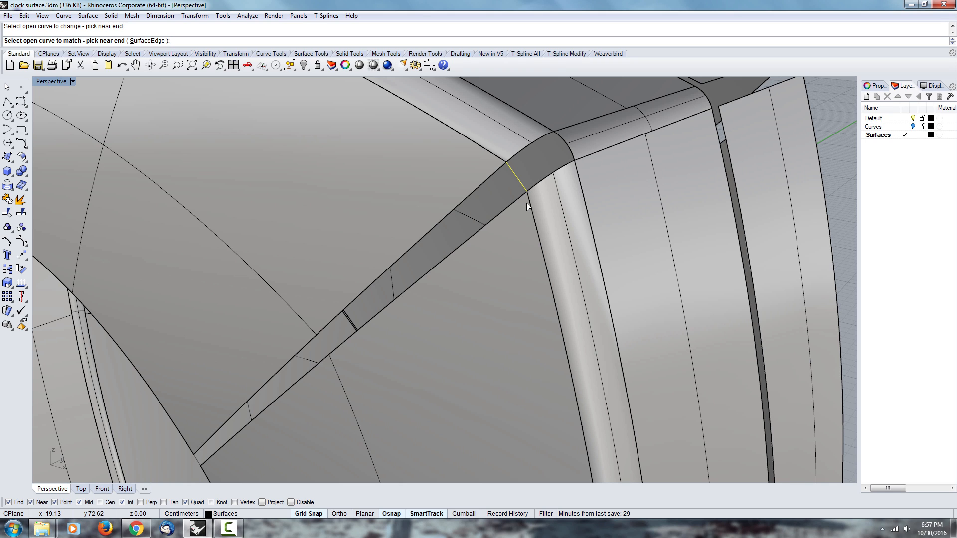
left_click(527, 202)
left_click(572, 238)
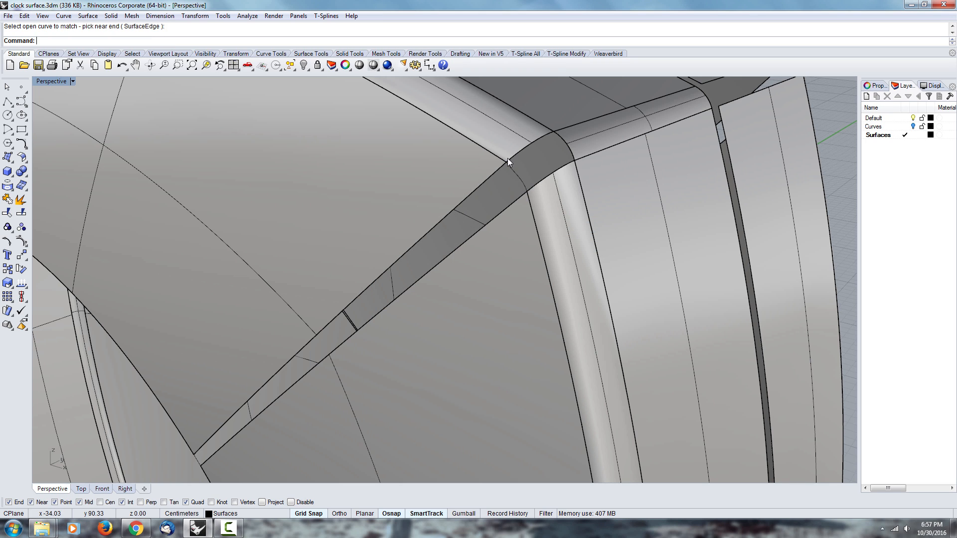
Match the outer gap curve's upper end to the top front panel's edge with Tangency, preserving Position at the other end.
key("Return")
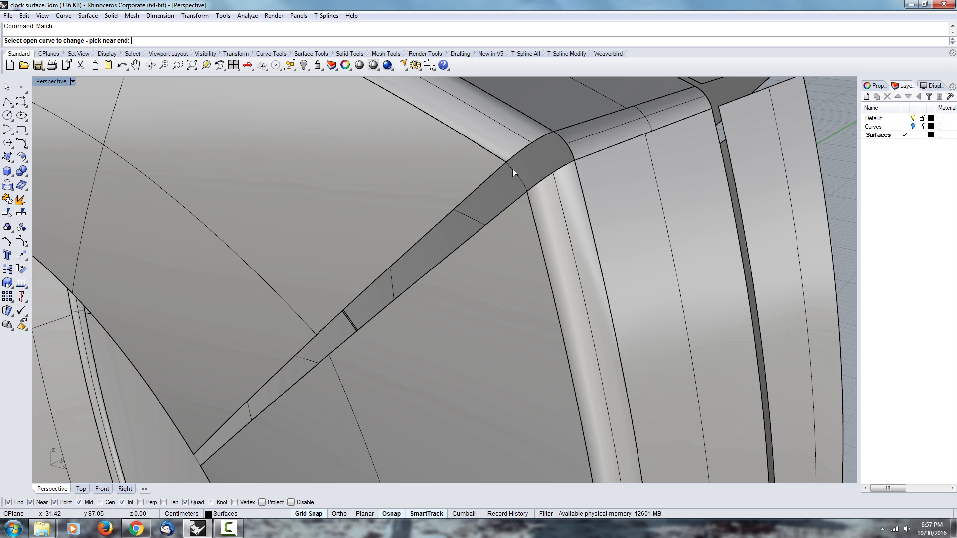
left_click(508, 167)
left_click(498, 160)
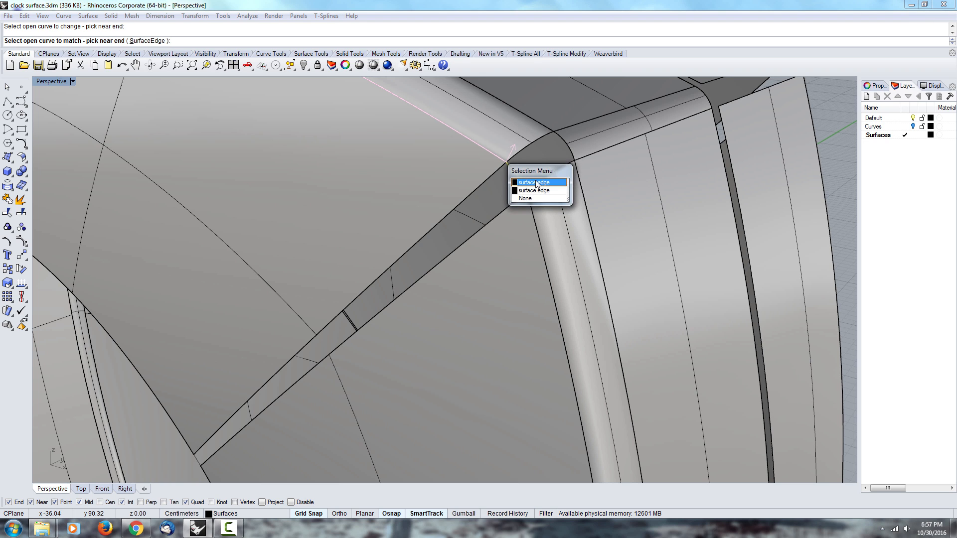
left_click(537, 183)
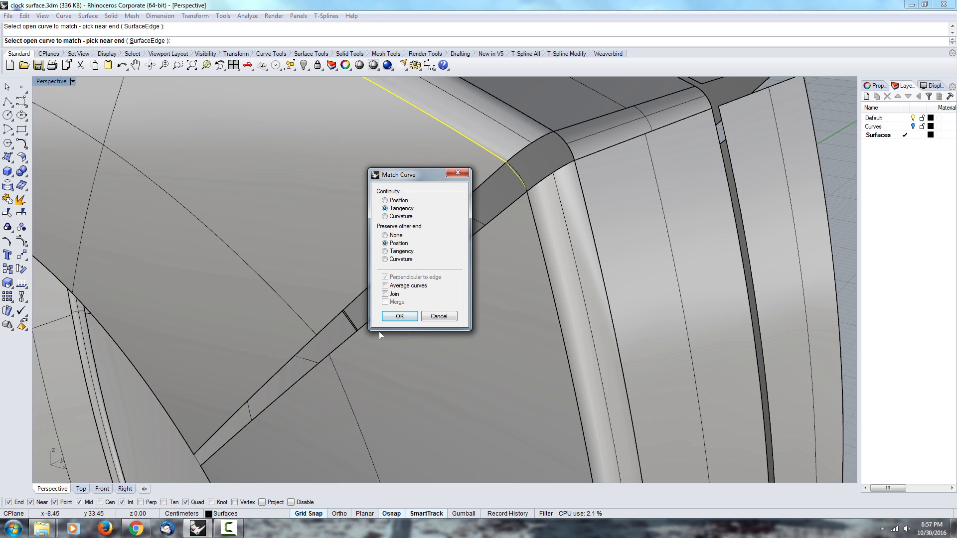
left_click(397, 318)
Match the inner gap curve's lower end to the side panel's circular opening edge with Tangency, preserving Position at the other end.
scroll(398, 320, "down", 6)
scroll(311, 411, "up", 7)
scroll(386, 327, "up", 1)
right_click(382, 319)
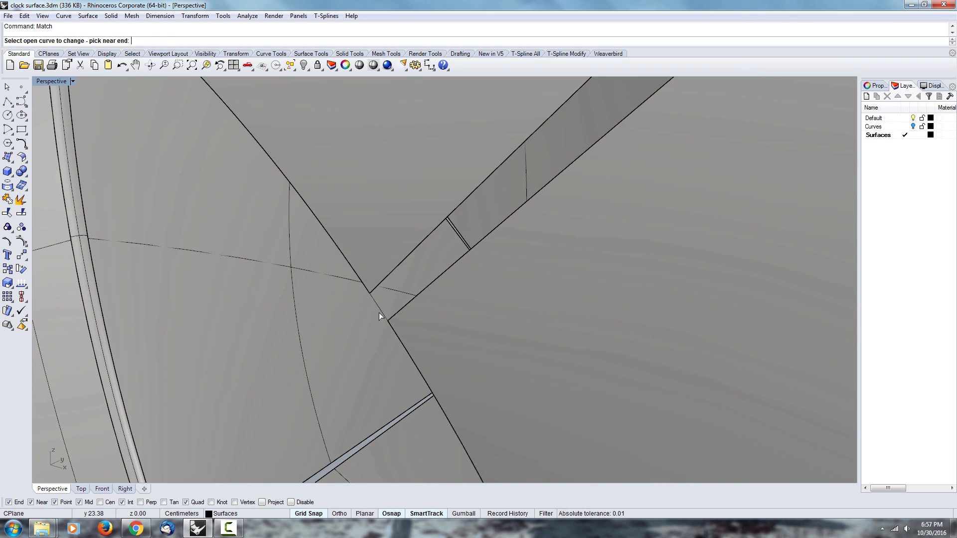
left_click(379, 313)
left_click(391, 331)
left_click(398, 319)
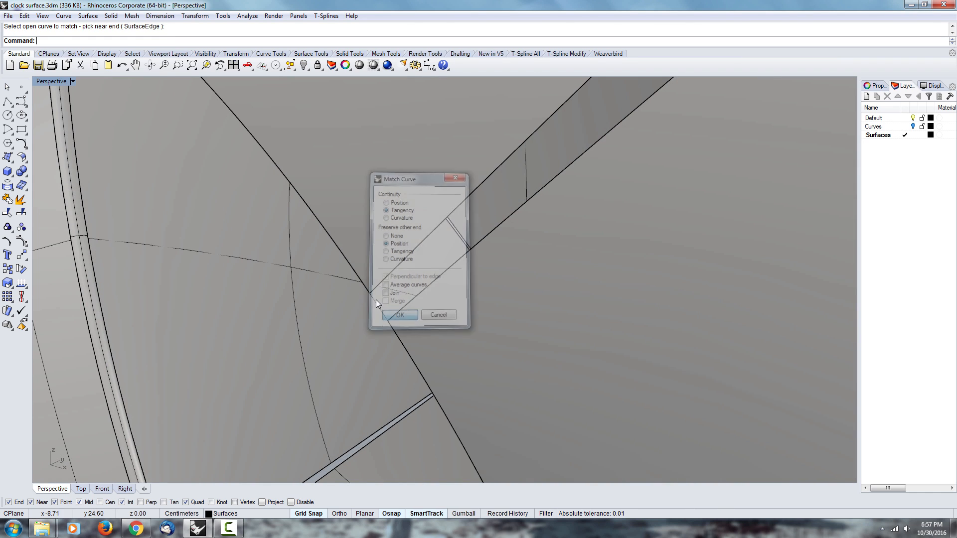
Match the inner gap curve's upper end to the top panel's circular opening edge with Tangency, preserving Position at the other end.
right_click(375, 300)
left_click(369, 292)
left_click(368, 292)
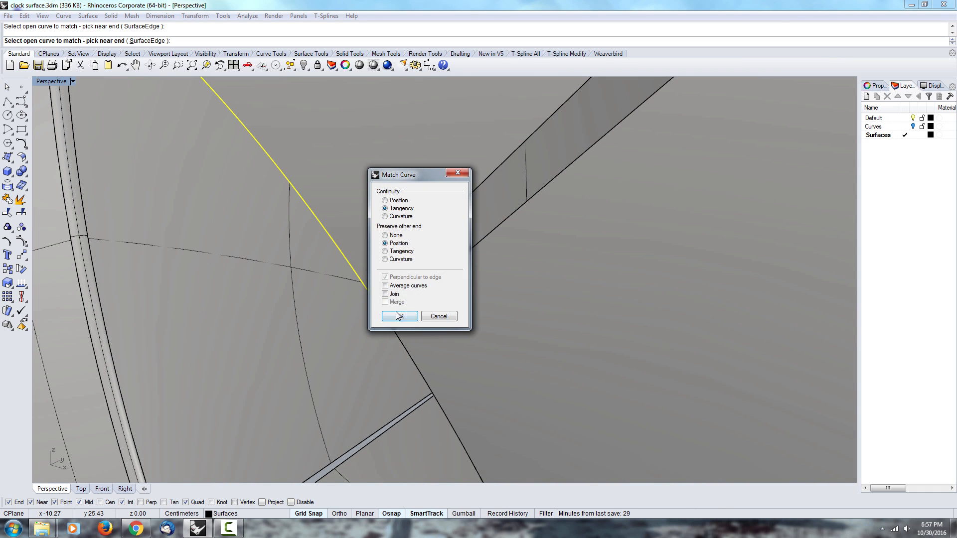
left_click(401, 311)
Create a Sweep2 surface along both edges of the diagonal gap using the outer and inner curves as cross sections, with Tangency on both rails.
scroll(389, 294, "down", 5)
right_click_drag(551, 294, 547, 289)
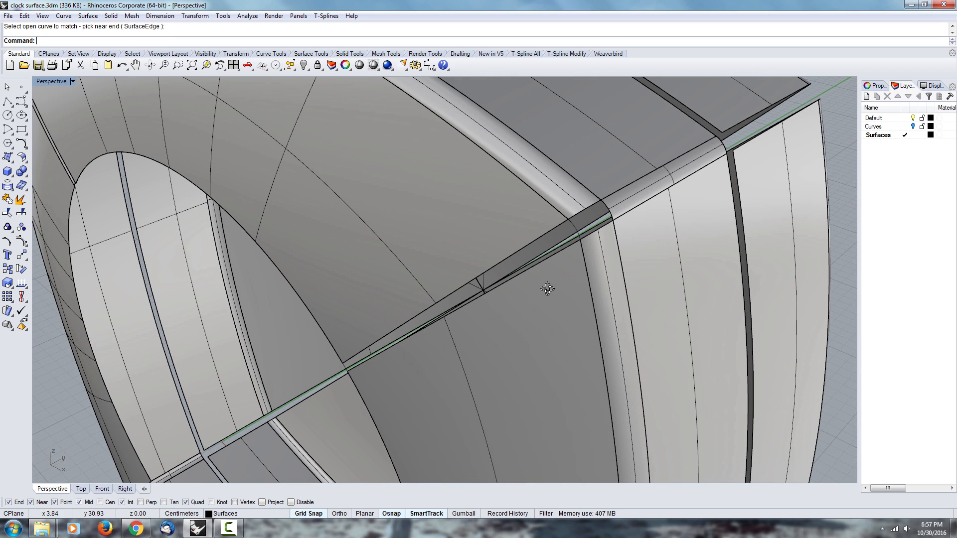
type("Sweep2")
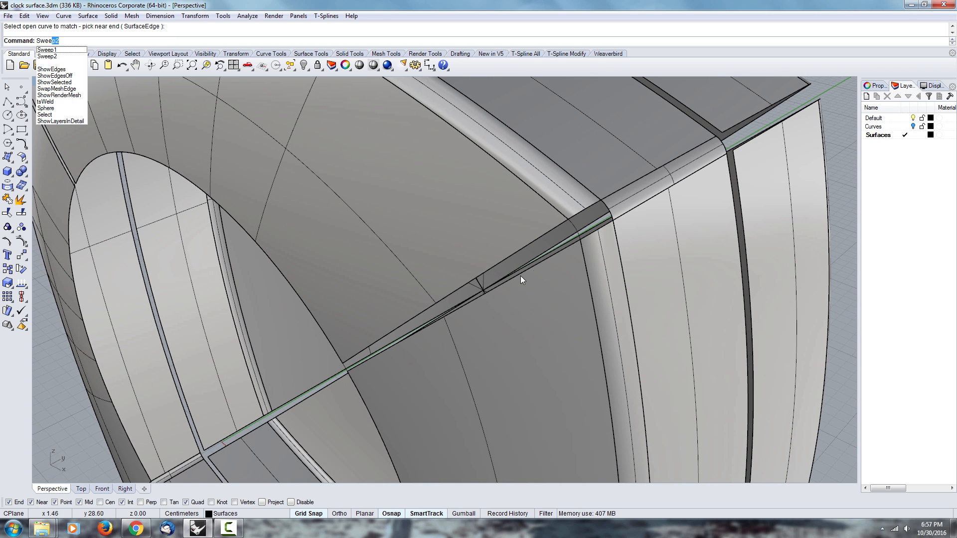
key("Return")
right_click_drag(439, 327, 463, 248)
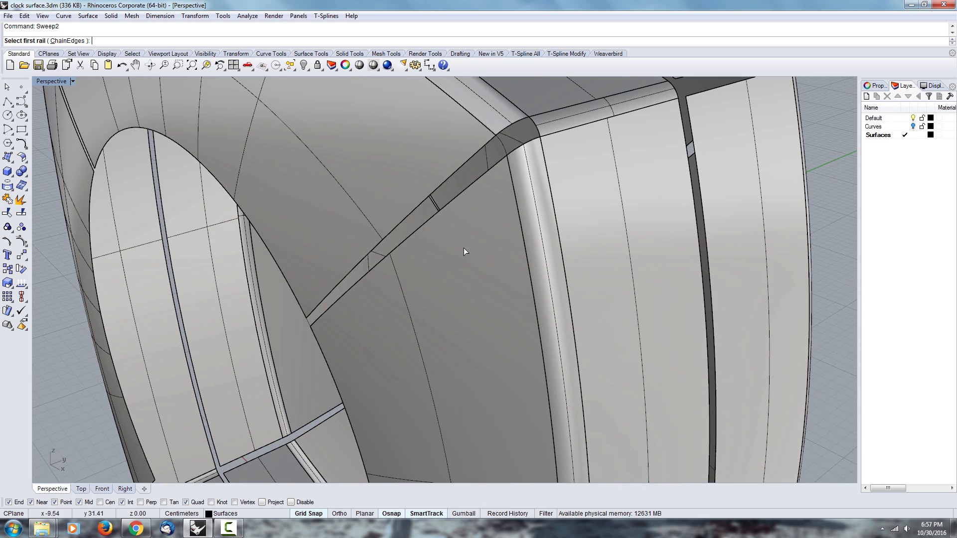
left_click(468, 163)
left_click(472, 185)
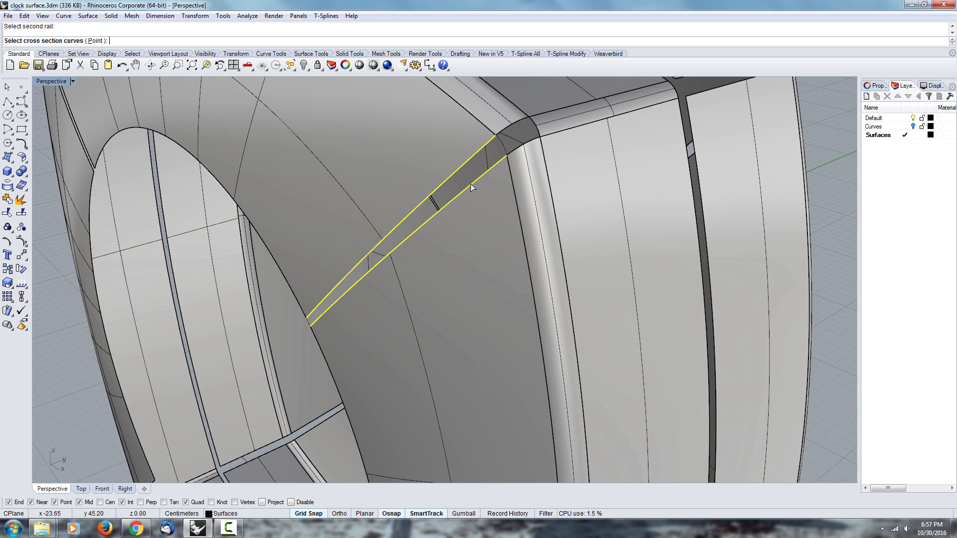
left_click(506, 151)
scroll(319, 339, "up", 3)
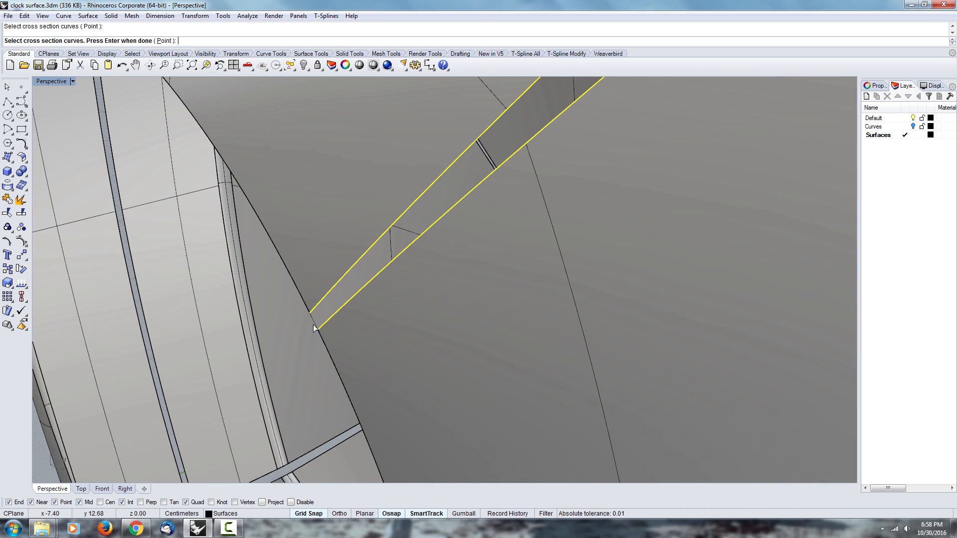
left_click(314, 328)
key("Return")
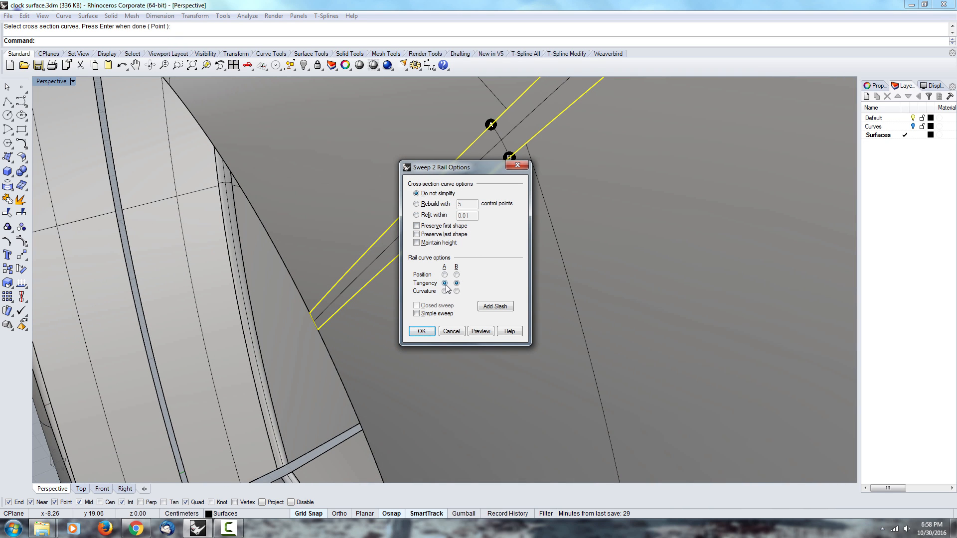
left_click(422, 332)
Try to fill the four-sided corner opening with a Sweep2 surface between the rounded strip ends, with Tangency on both rails.
scroll(466, 299, "down", 3)
scroll(372, 255, "up", 3)
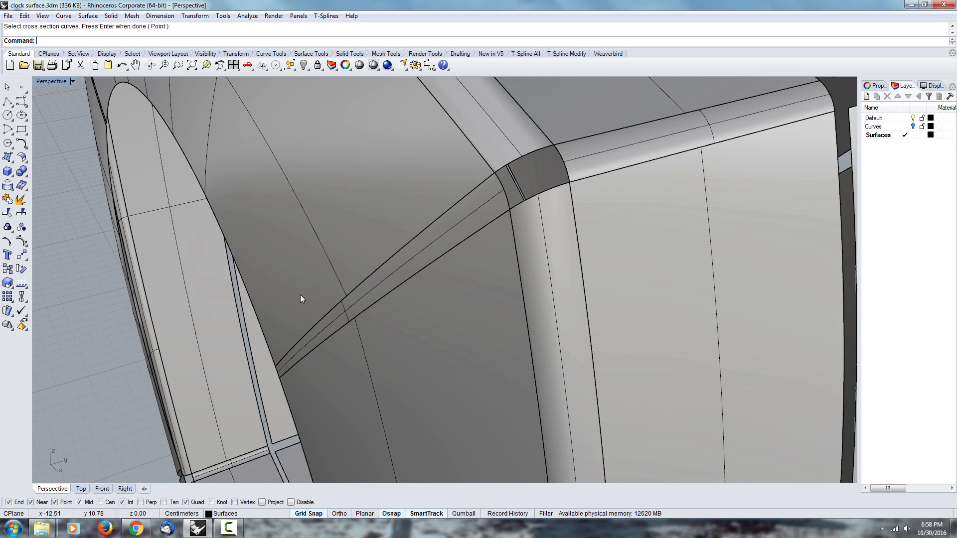
mouse_move(357, 285)
right_mouse_down()
mouse_move(331, 291)
mouse_move(356, 289)
right_mouse_up()
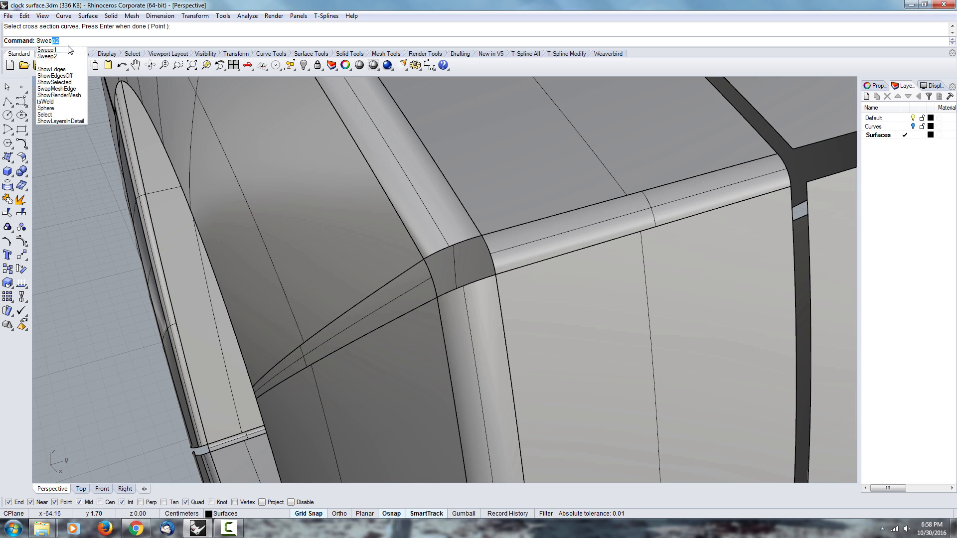
key("Return")
left_click(477, 239)
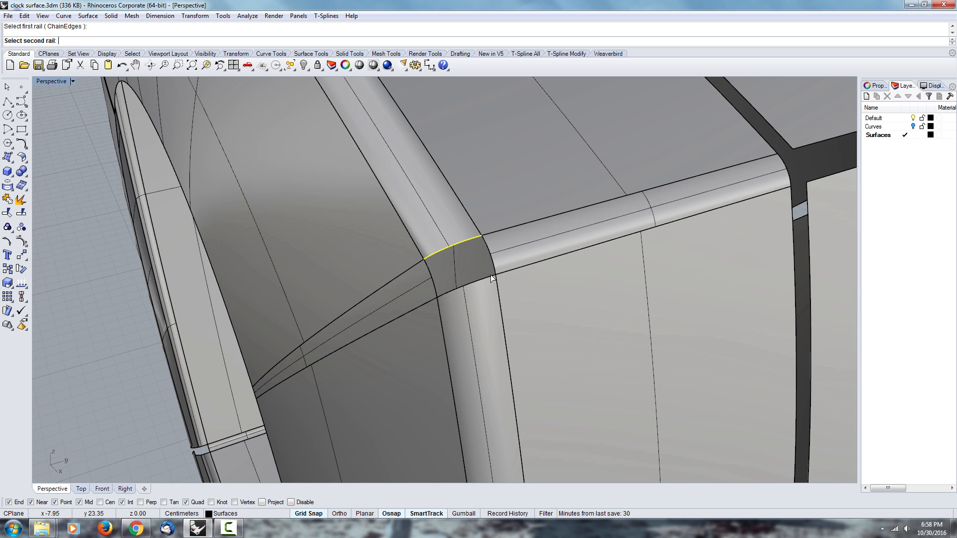
left_click(491, 277)
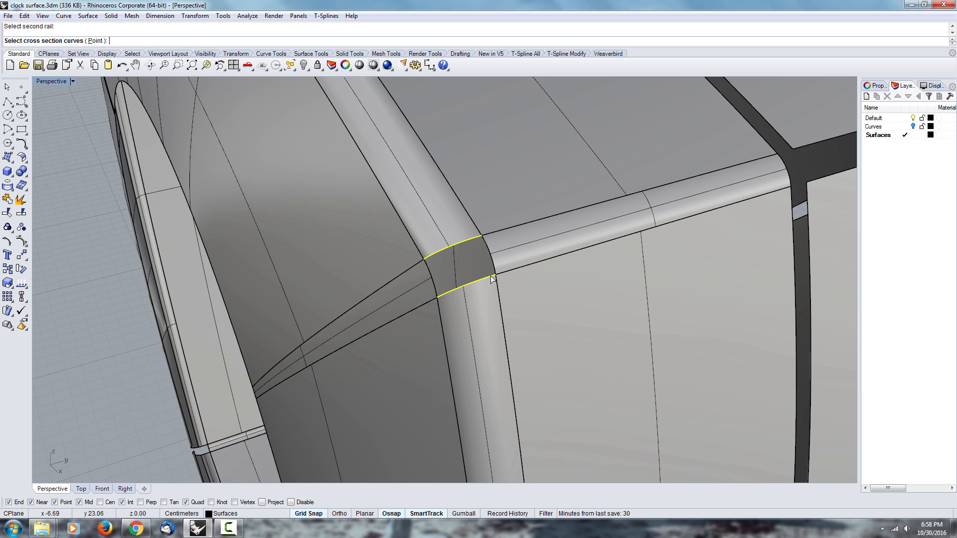
left_click(436, 293)
left_click(488, 328)
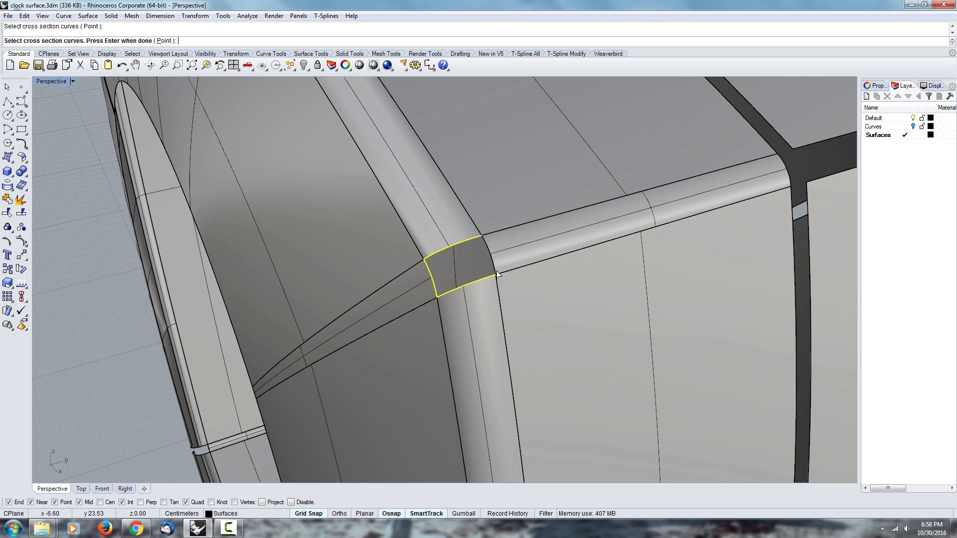
key("Return")
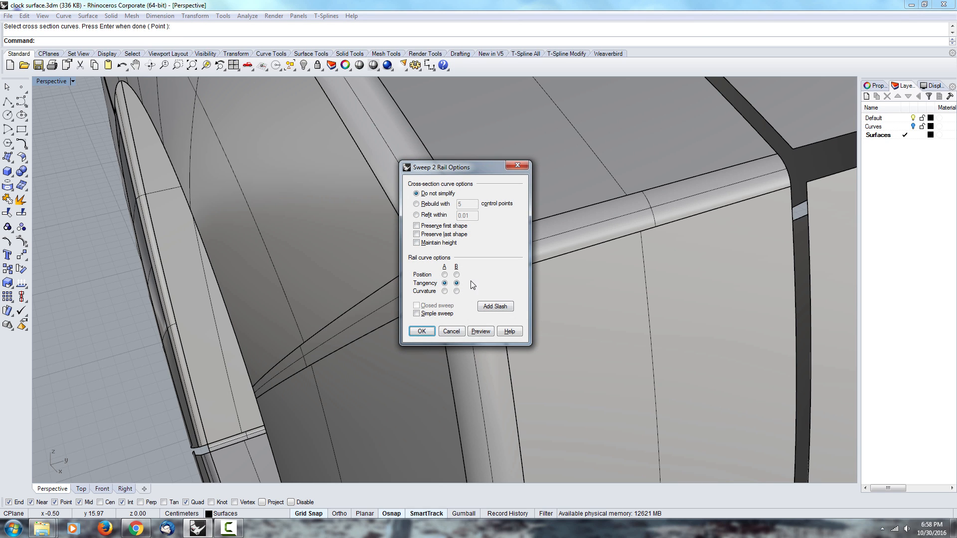
left_click_drag(444, 170, 244, 152)
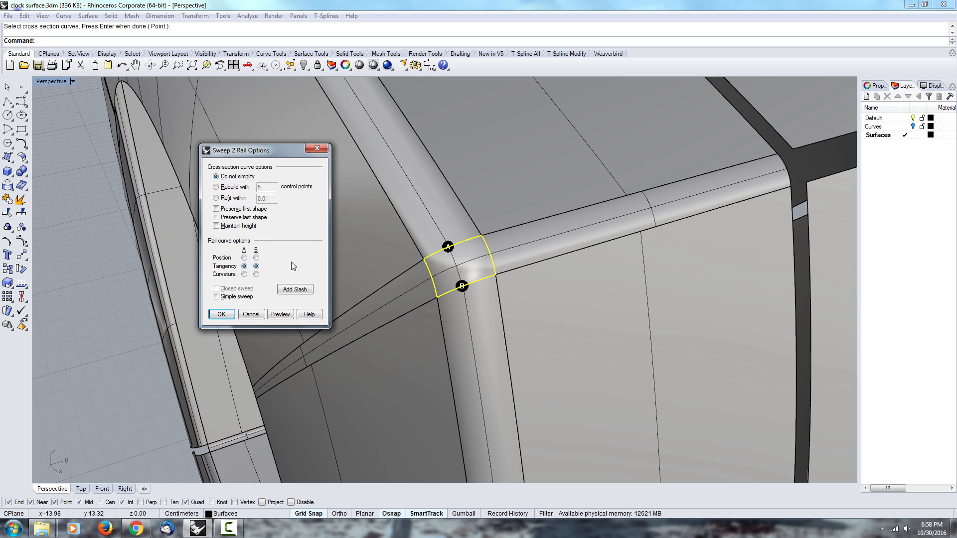
left_click(219, 316)
Delete the swept patch from the rounded corner opening.
right_click_drag(405, 319, 361, 248)
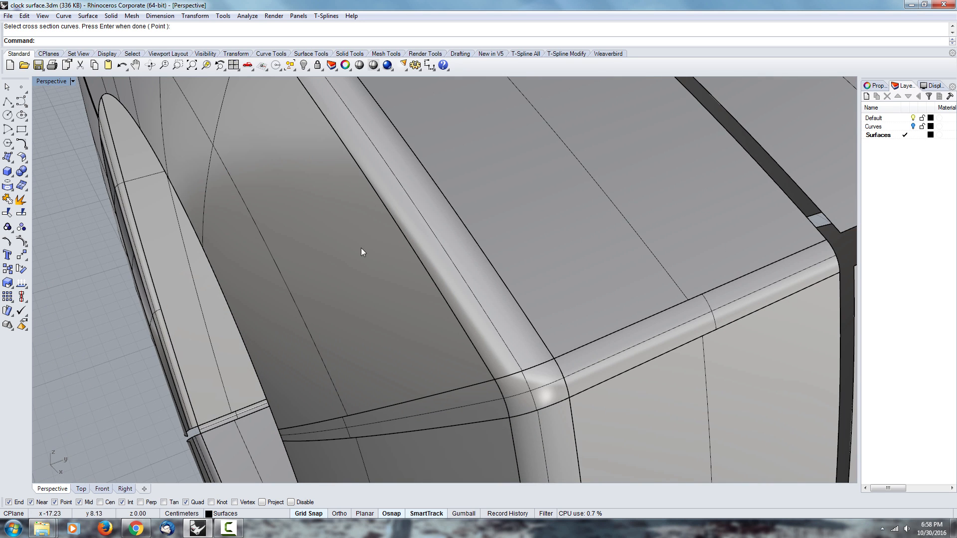
left_click(544, 394)
key("Delete")
Start a Curve Network surface from the four surface edges bounding the rounded corner opening.
right_click_drag(503, 369, 299, 224)
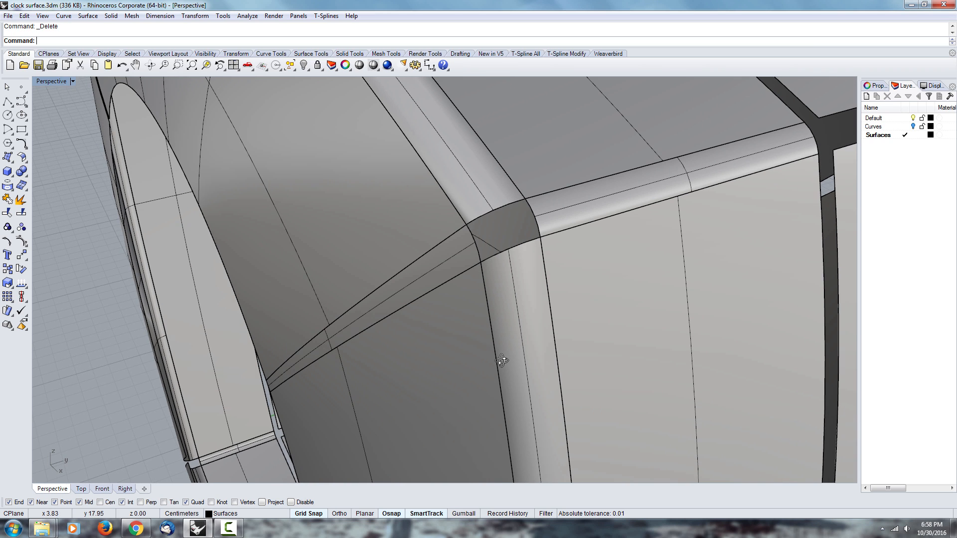
left_click(88, 16)
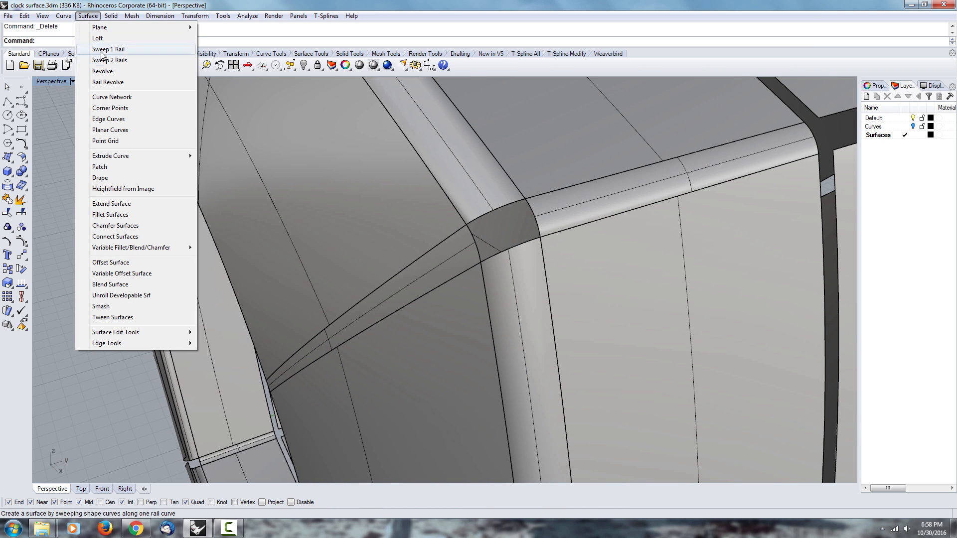
left_click(120, 98)
left_click(514, 207)
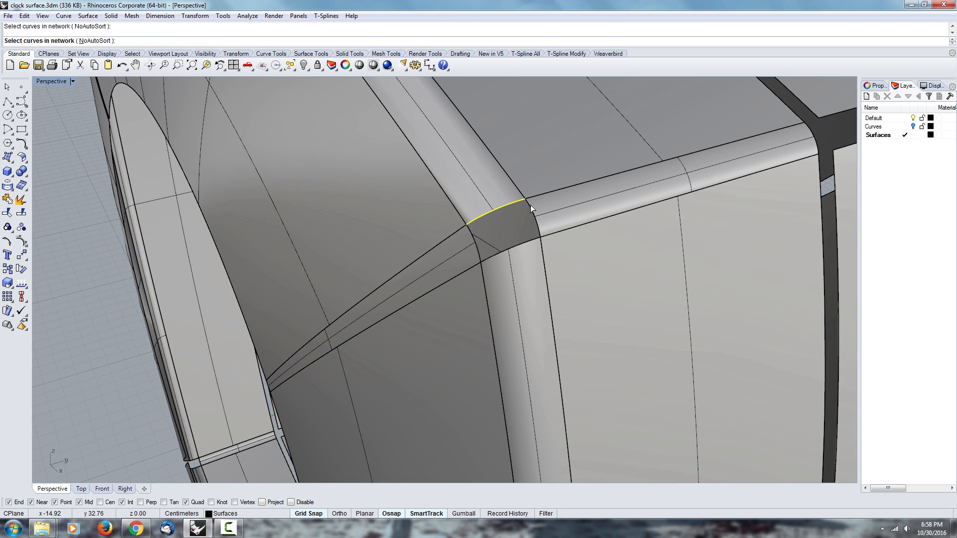
left_click(530, 206)
left_click(530, 242)
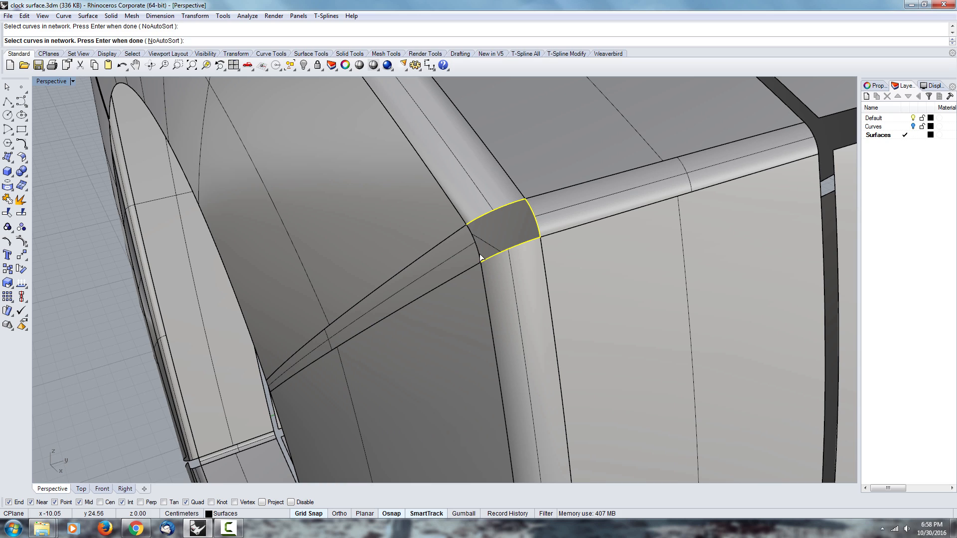
left_click(481, 256)
left_click(511, 288)
key("Return")
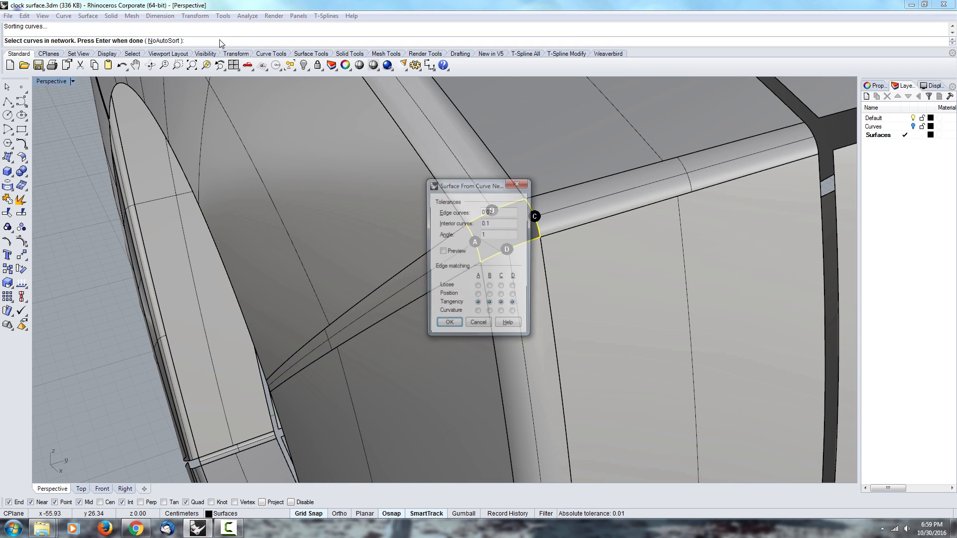
Preview the network surface with Curvature matching on edges A, B, C and D.
left_click_drag(483, 184, 371, 159)
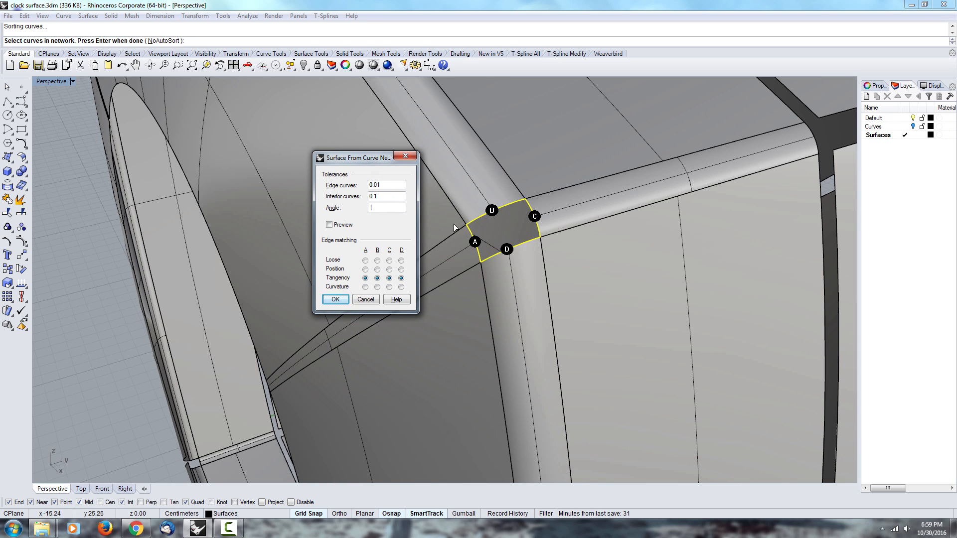
left_click(366, 287)
left_click(390, 287)
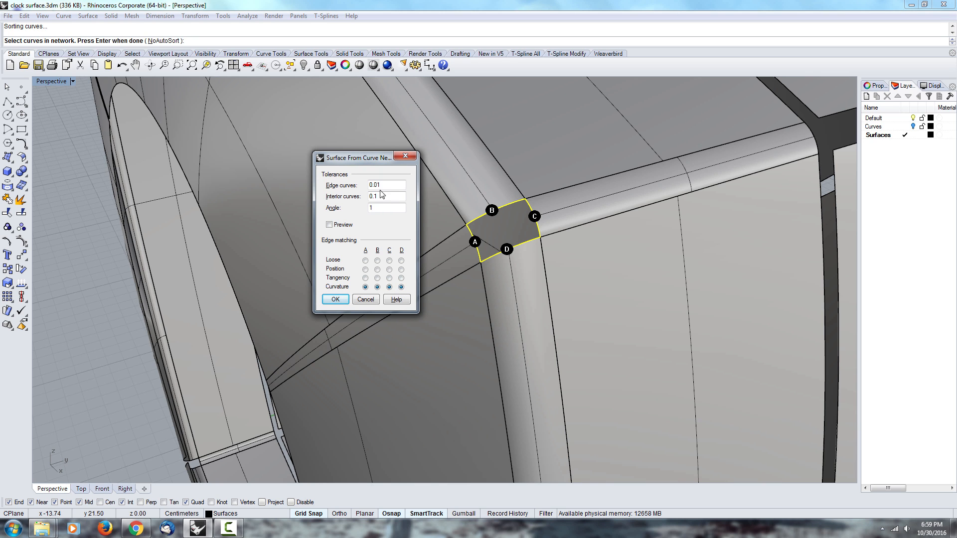
left_click(329, 225)
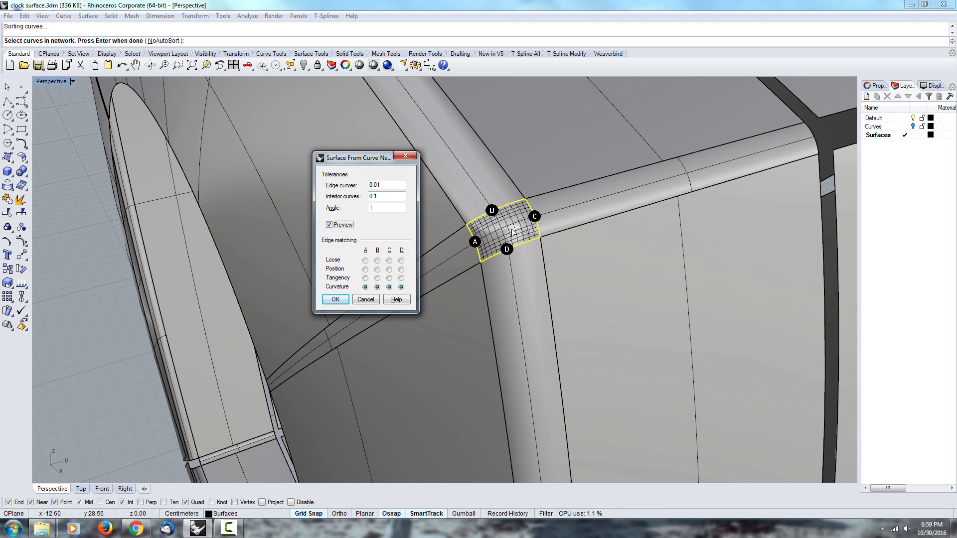
scroll(636, 256, "up", 5)
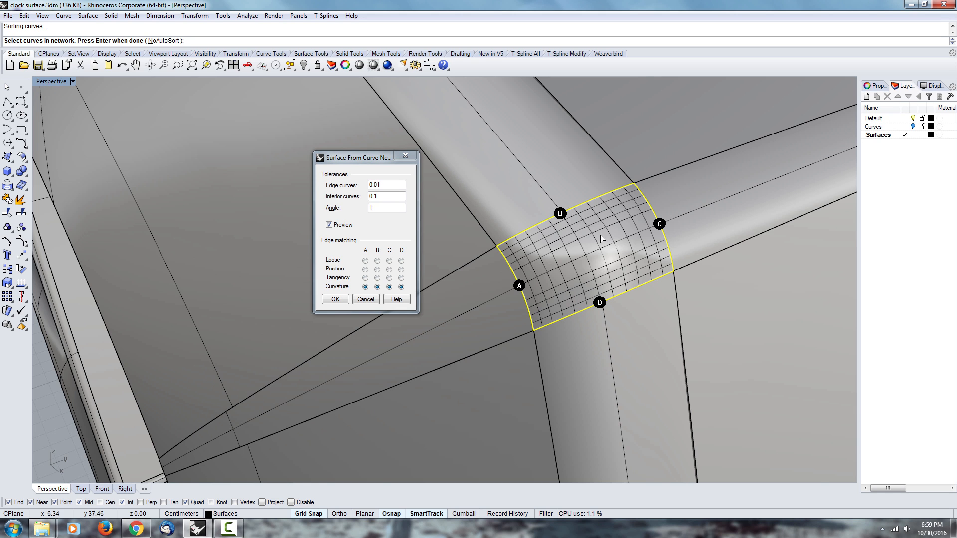
right_click_drag(601, 235, 609, 239)
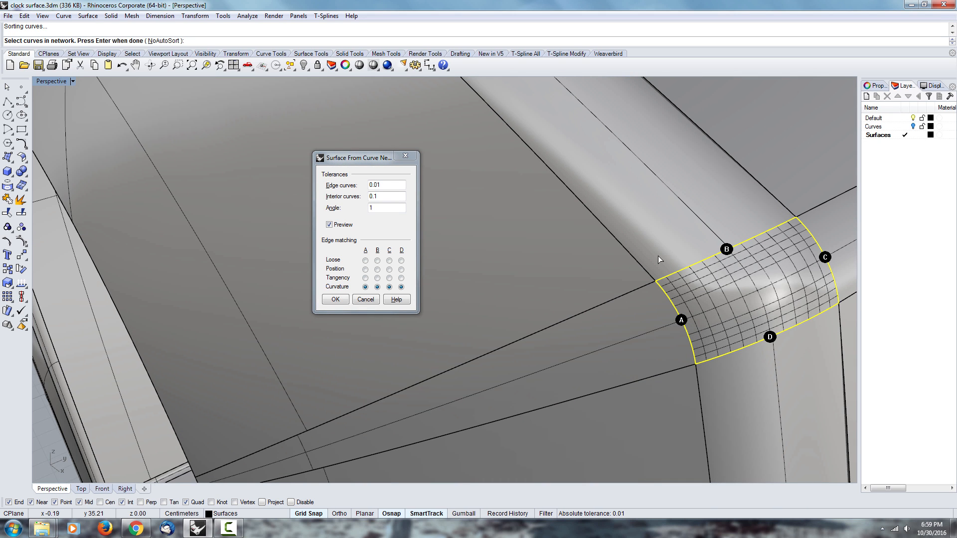
Change edges A, B, C and D to Tangency matching and inspect the previewed corner patch.
left_click(365, 277)
left_click(377, 278)
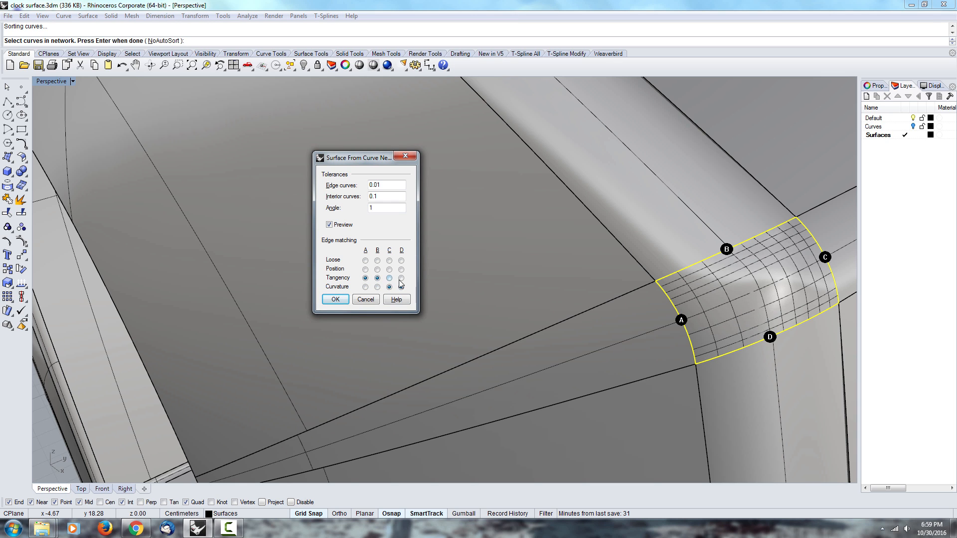
left_click(389, 278)
left_click(401, 279)
right_click_drag(688, 292, 663, 271)
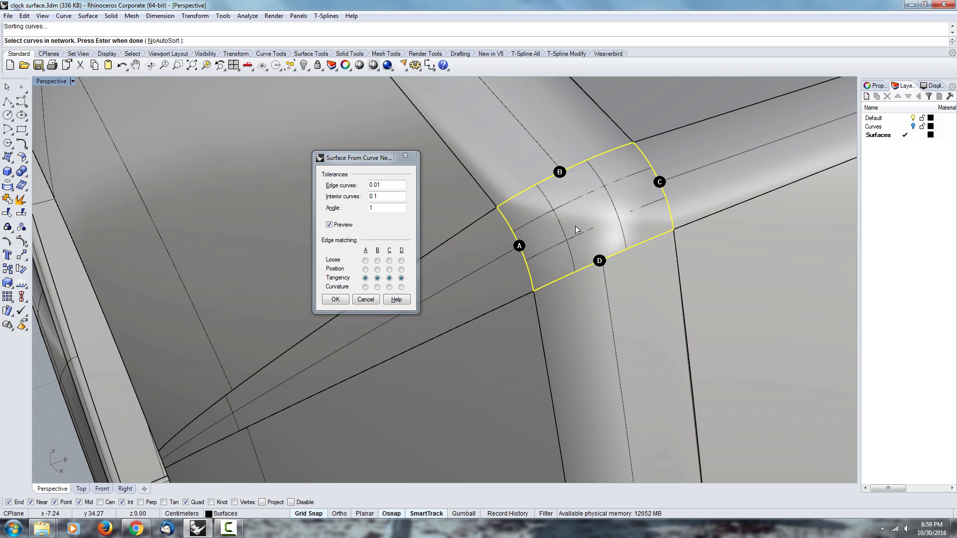
Return all four edges of the corner patch to Curvature matching for comparison.
left_click(365, 291)
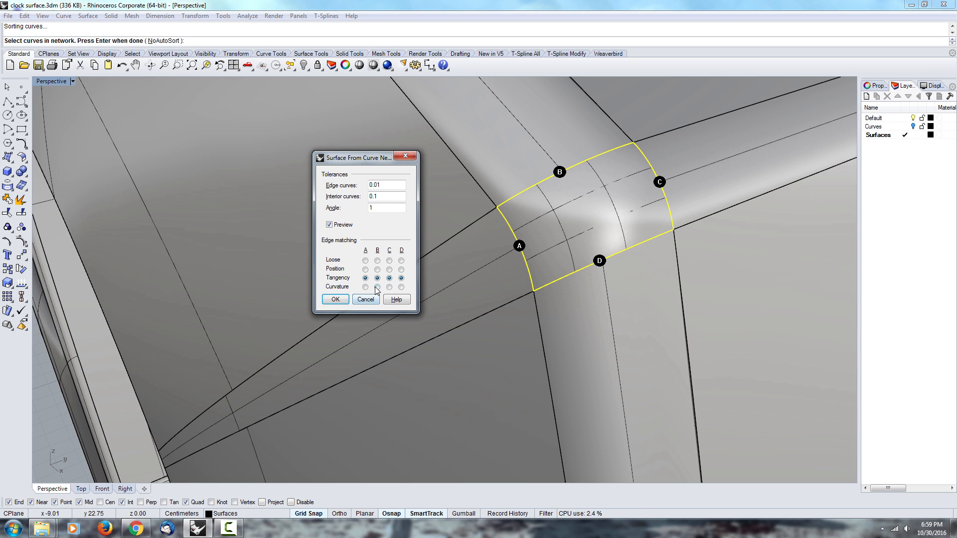
left_click(365, 287)
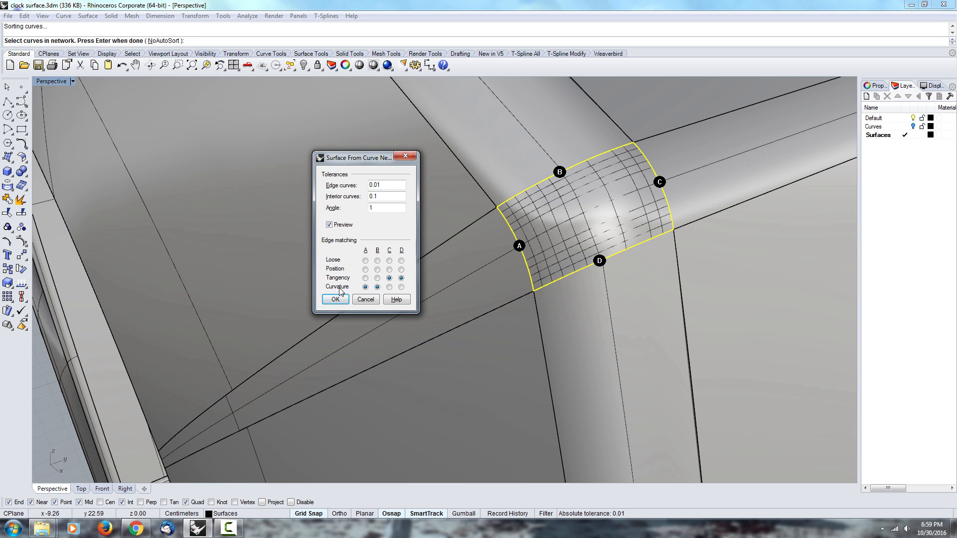
left_click(402, 288)
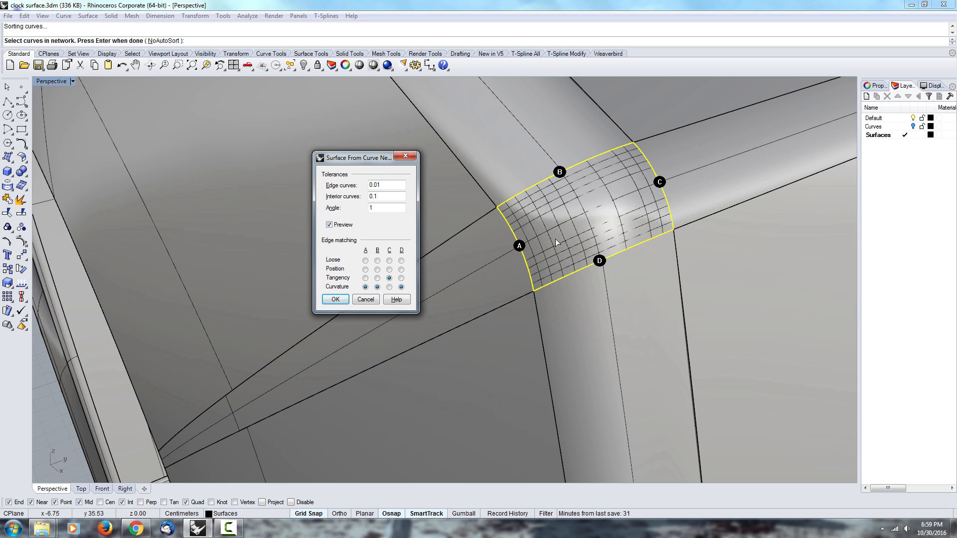
left_click(390, 288)
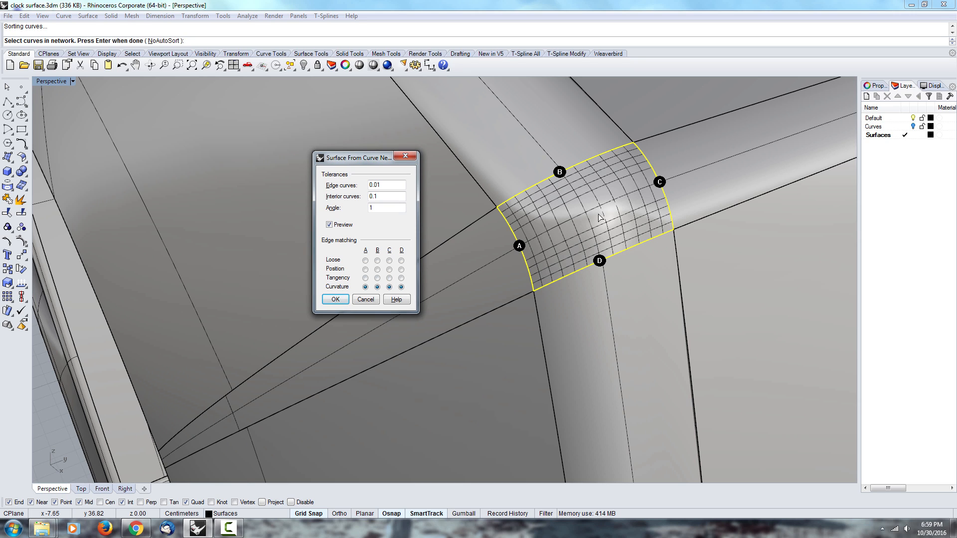
Try Tangency on edges B and C of the corner patch, restore Curvature on both, and inspect the preview.
left_click(378, 279)
left_click(378, 288)
left_click(377, 278)
left_click(389, 278)
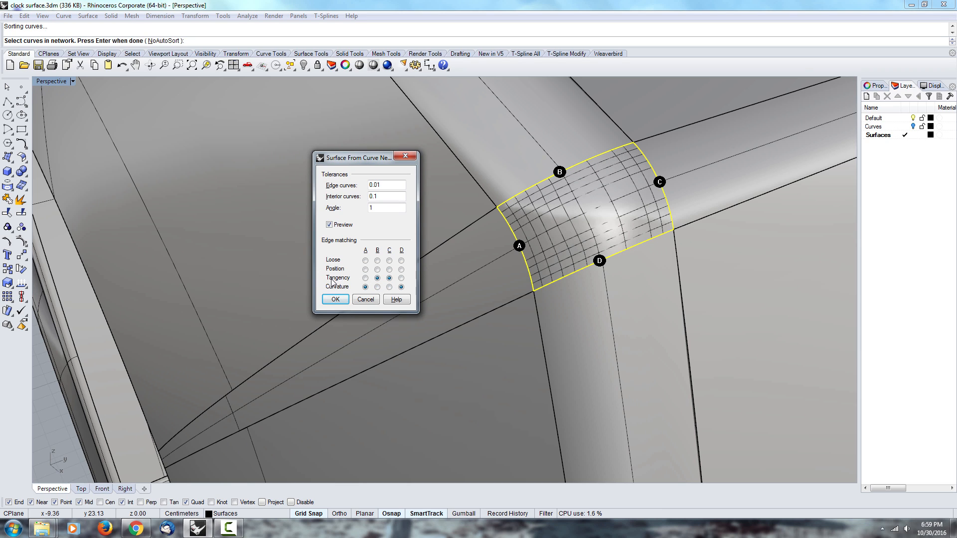
left_click(390, 288)
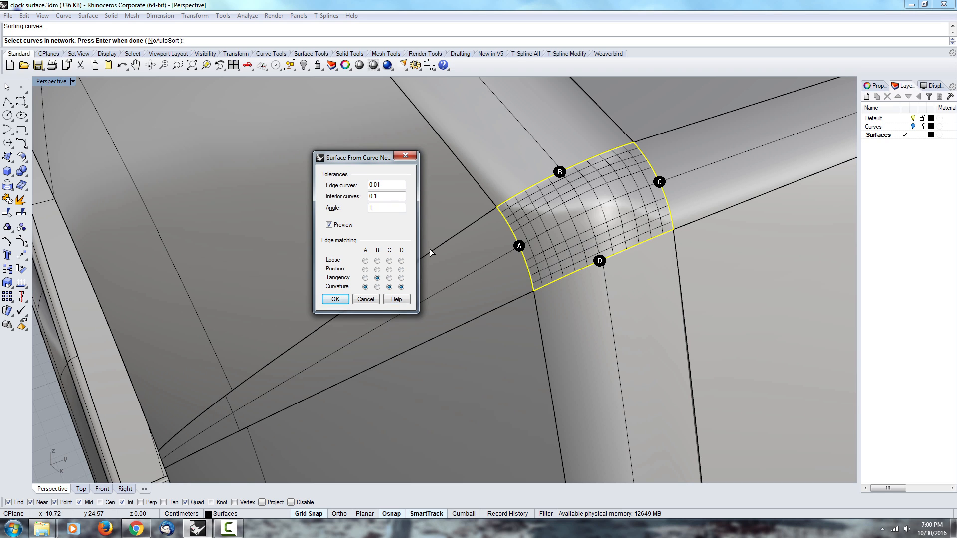
left_click(376, 288)
right_click_drag(597, 218, 634, 287)
scroll(632, 289, "down", 10)
scroll(615, 332, "up", 3)
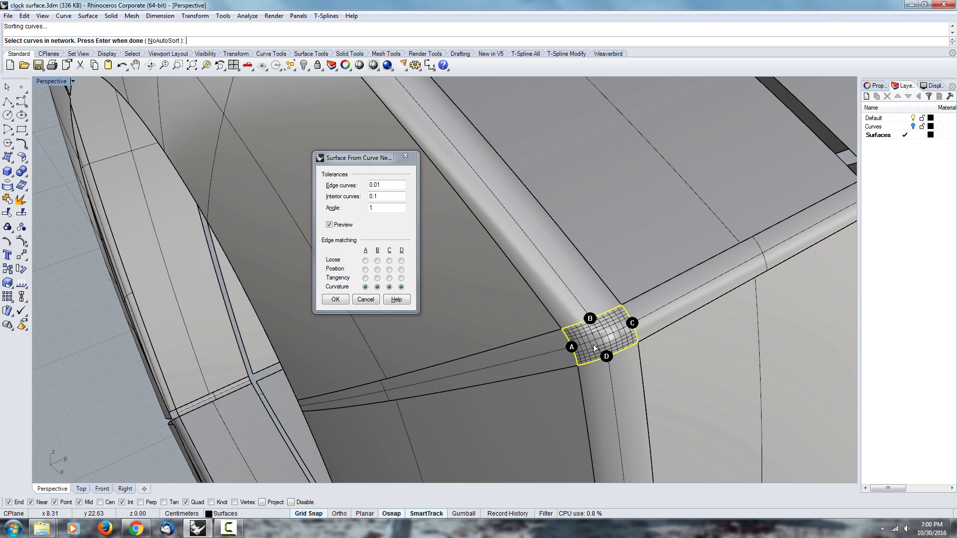
right_click_drag(595, 347, 474, 305)
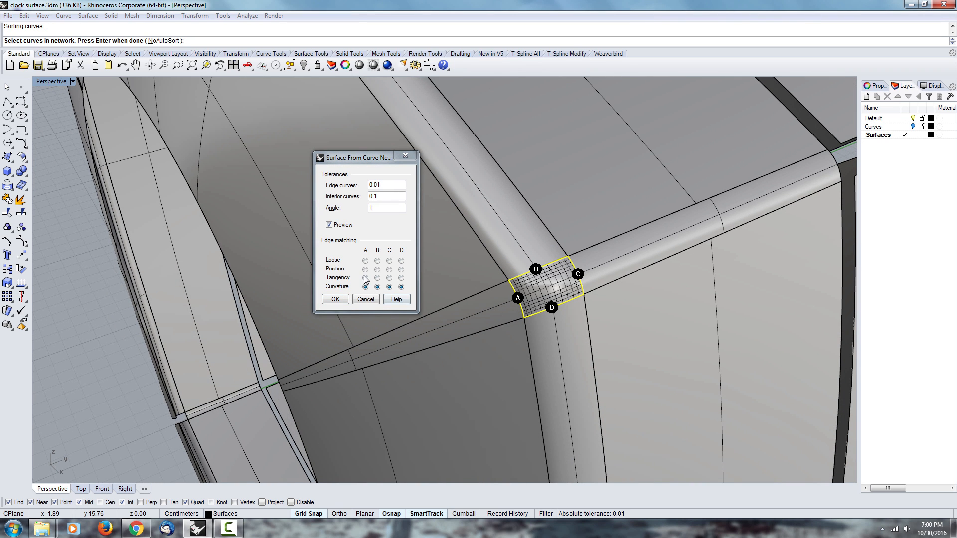
Create the corner network surface with Tangency matching on all four edges.
left_click(366, 277)
left_click(378, 278)
left_click(389, 277)
left_click(401, 278)
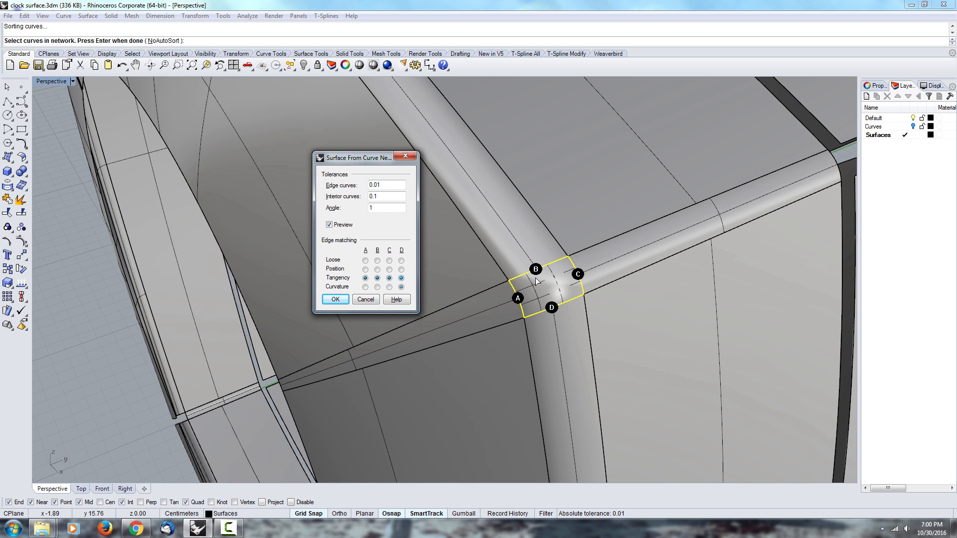
left_click(335, 299)
Join the two front panels, two side panels, rounded strips, gap surfaces and corner patch into one polysurface.
right_click_drag(573, 294, 474, 246)
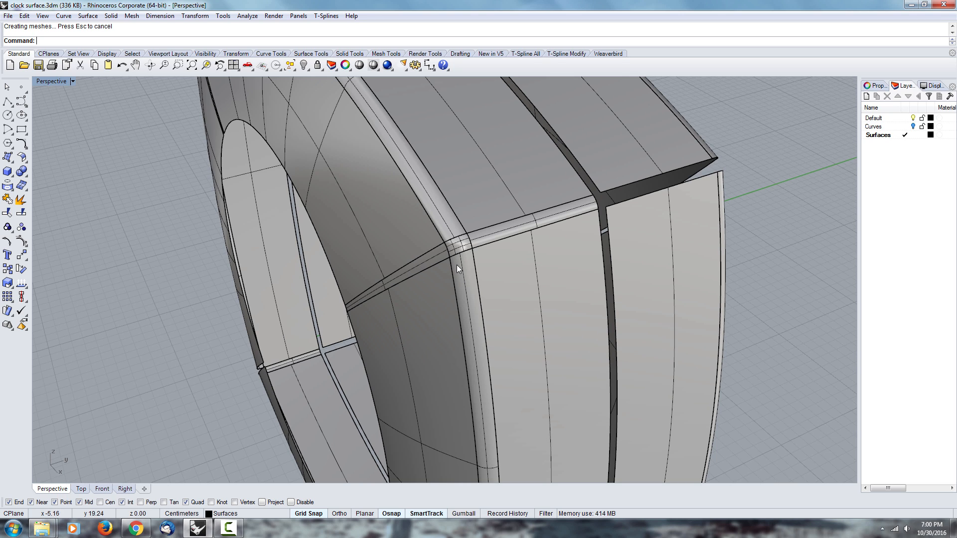
left_click(414, 250)
left_click(436, 262, "shift")
left_click(450, 228, "shift")
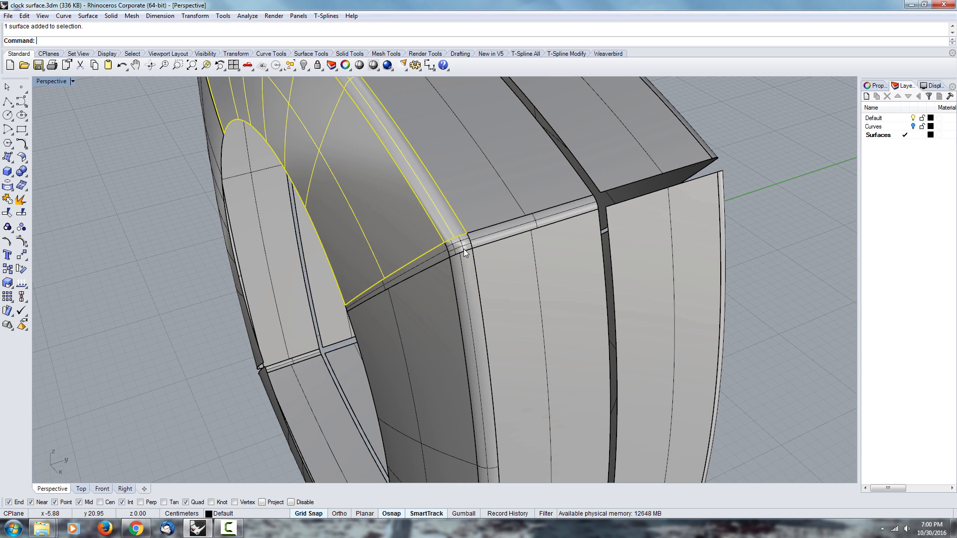
left_click(463, 249, "shift")
left_click(482, 205, "shift")
left_click(489, 237, "shift")
left_click(485, 272, "shift")
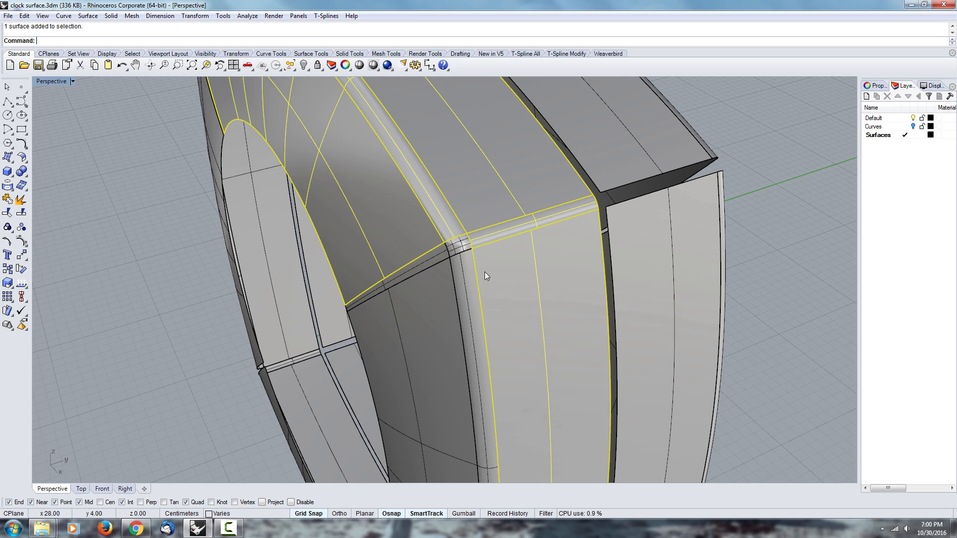
left_click(464, 290, "shift")
left_click(438, 295, "shift")
left_click(436, 258, "shift")
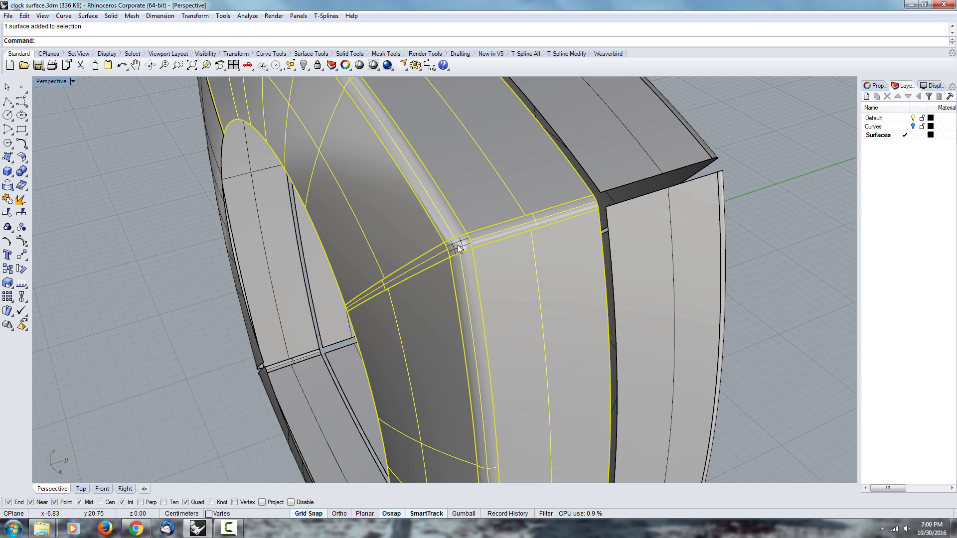
left_click(457, 245, "shift")
key("Return")
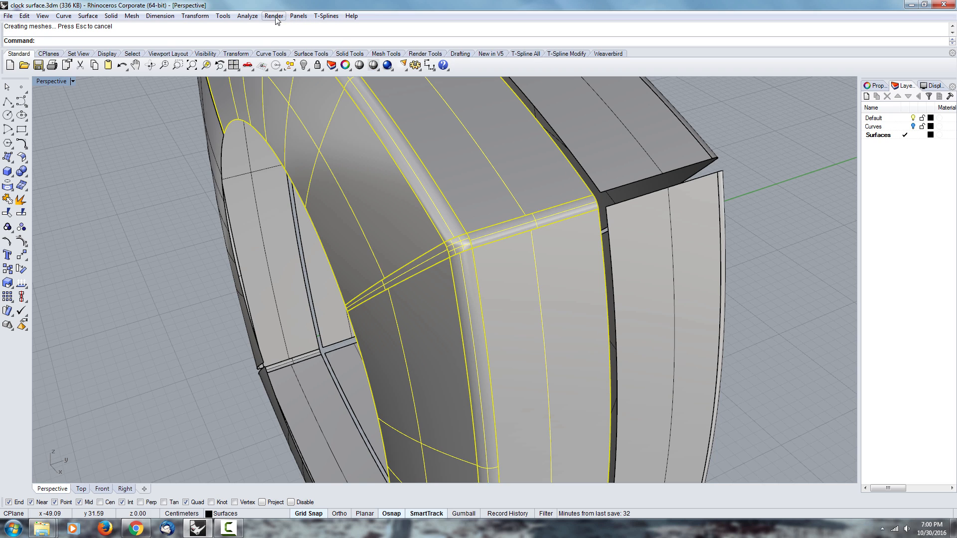
Check the joined polysurface for naked edges with Show Edges, comparing against all edges, and close the edge analysis.
left_click(275, 17)
mouse_move(247, 18)
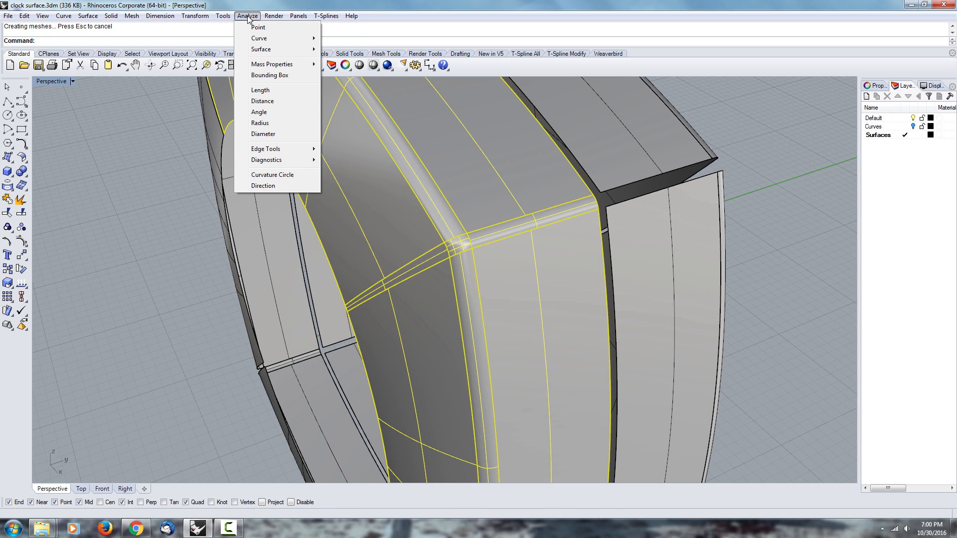
mouse_move(265, 151)
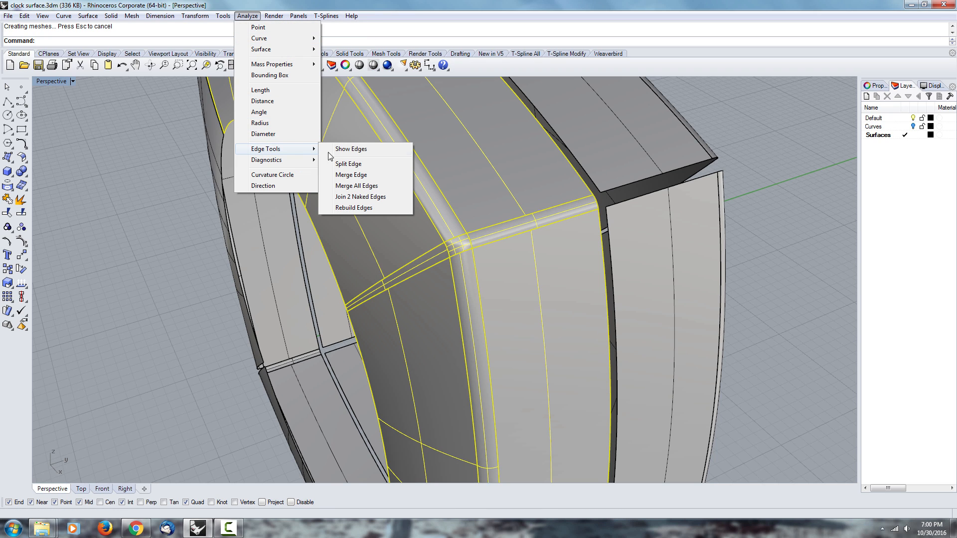
left_click(349, 153)
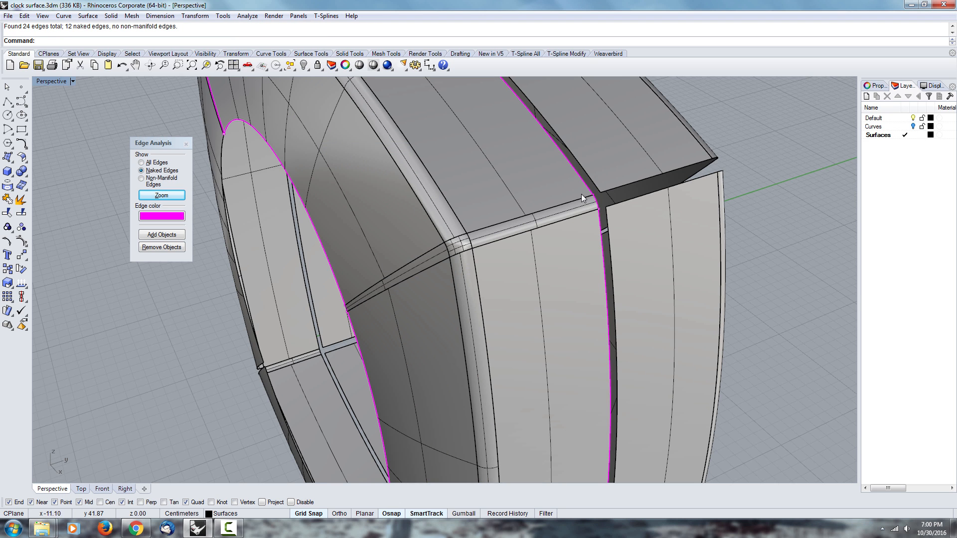
right_click_drag(578, 195, 629, 198)
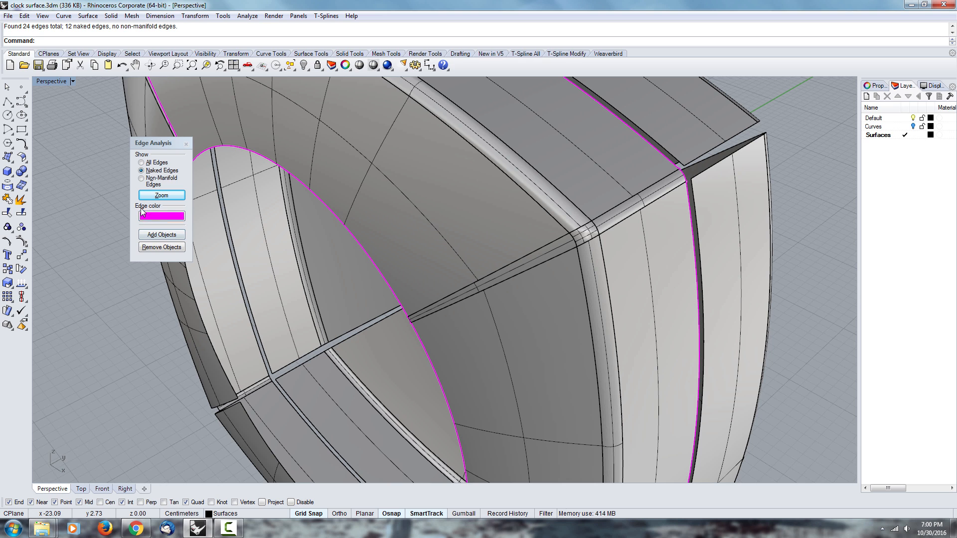
right_click_drag(335, 220, 363, 238)
left_click(142, 163)
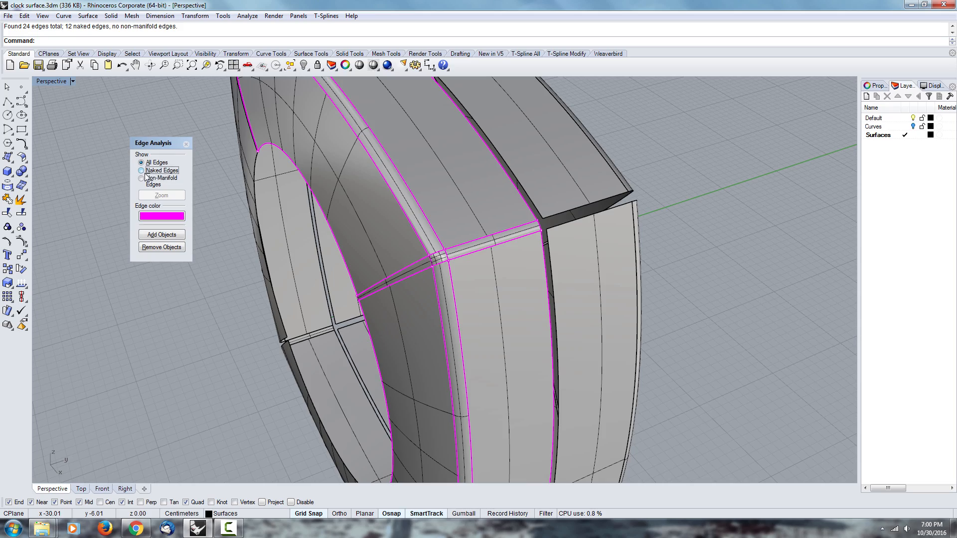
left_click(145, 172)
right_click_drag(394, 219, 502, 232)
scroll(479, 221, "down", 5)
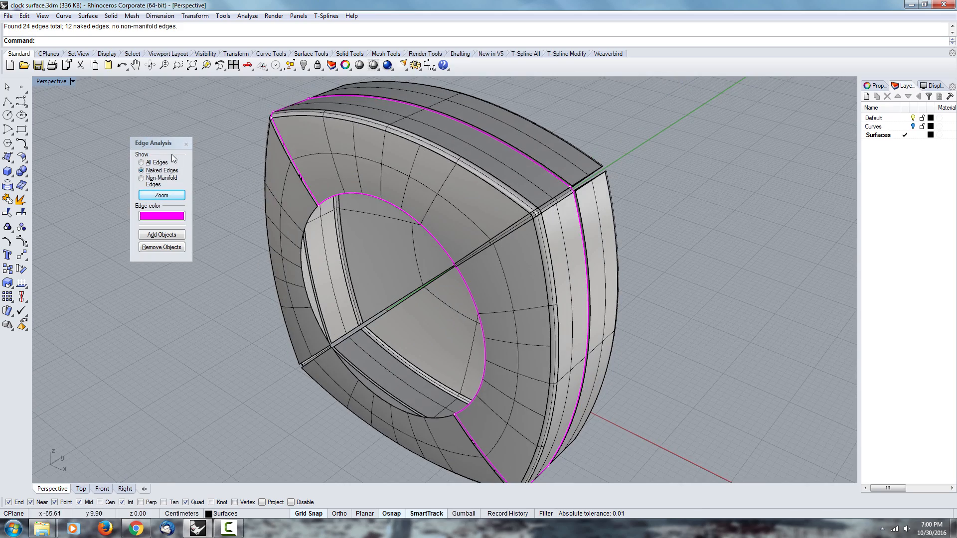
left_click(186, 144)
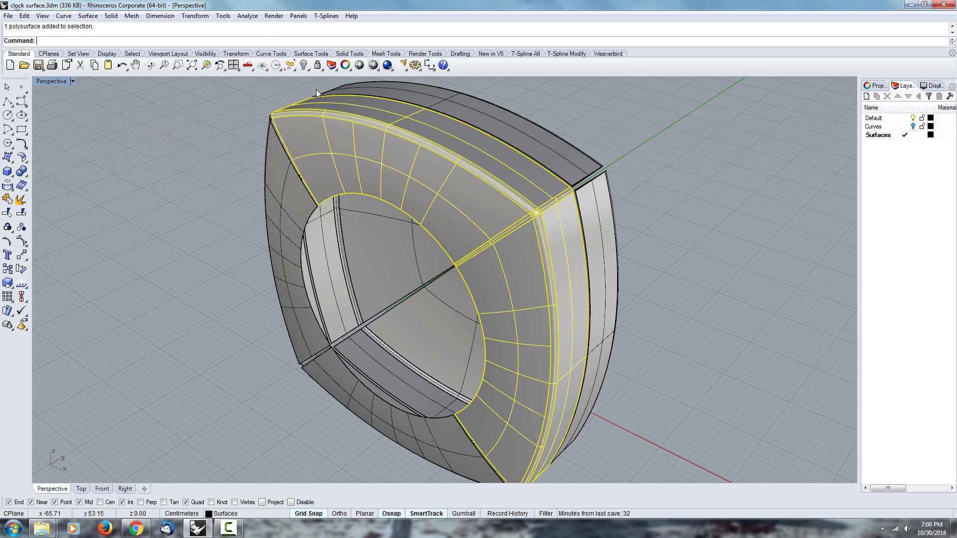
Examine the reflection continuity of the joined polysurface around the corner with Zebra analysis, using medium horizontal stripes, and close the analysis.
left_click(248, 16)
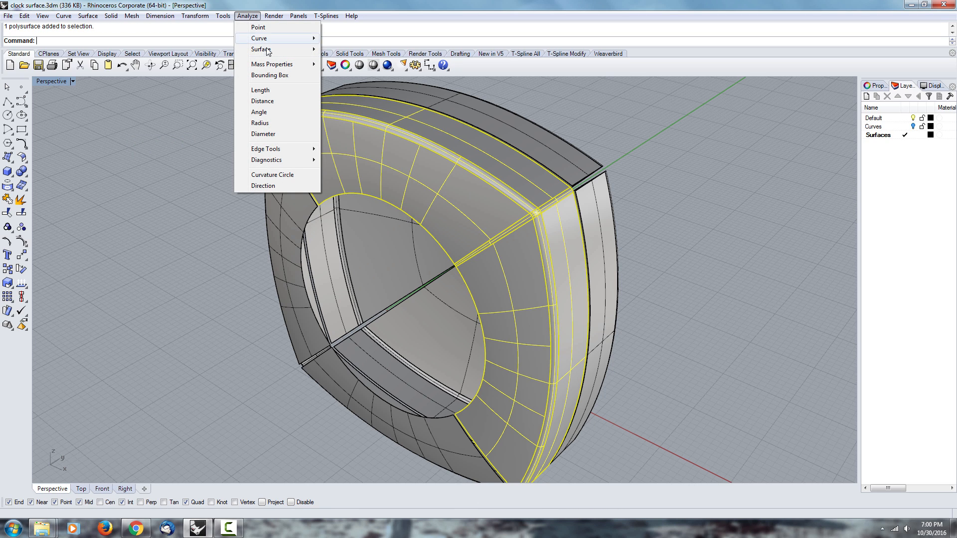
mouse_move(279, 50)
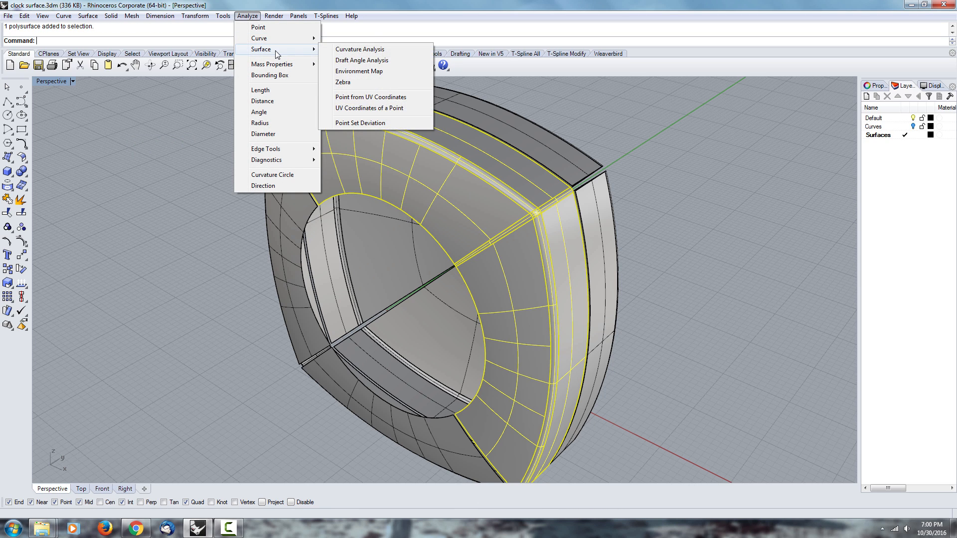
left_click(358, 83)
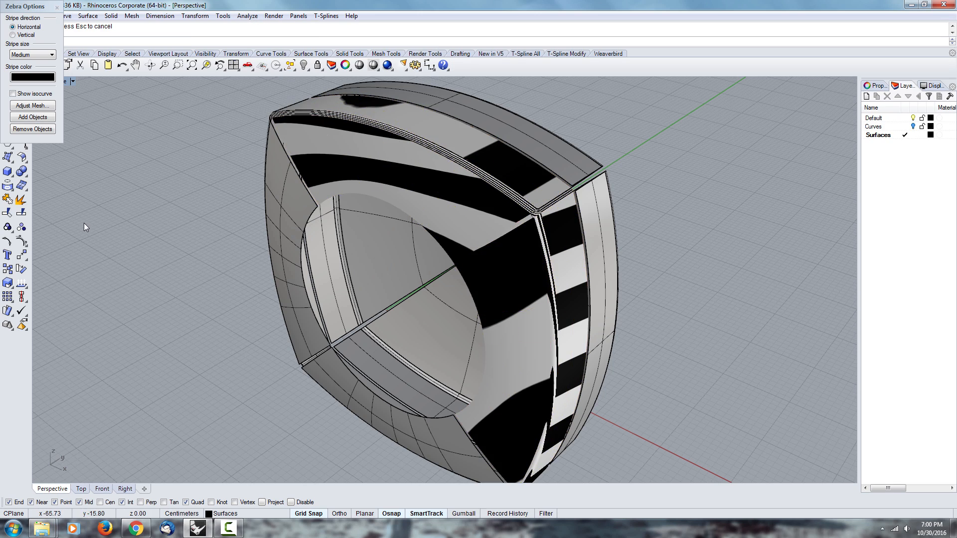
scroll(461, 227, "up", 6)
scroll(464, 222, "up", 4)
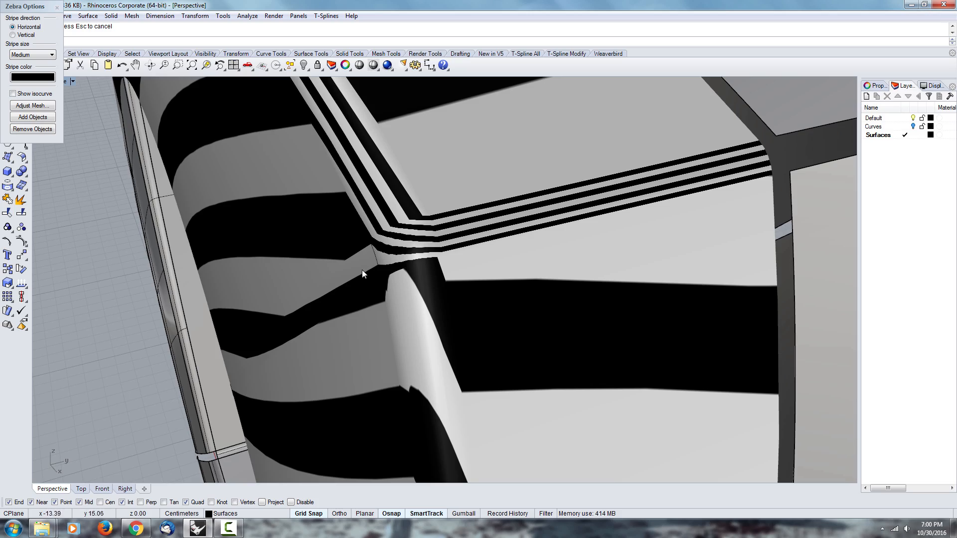
right_click_drag(429, 268, 668, 178)
right_click_drag(663, 129, 384, 199)
scroll(384, 199, "up", 4)
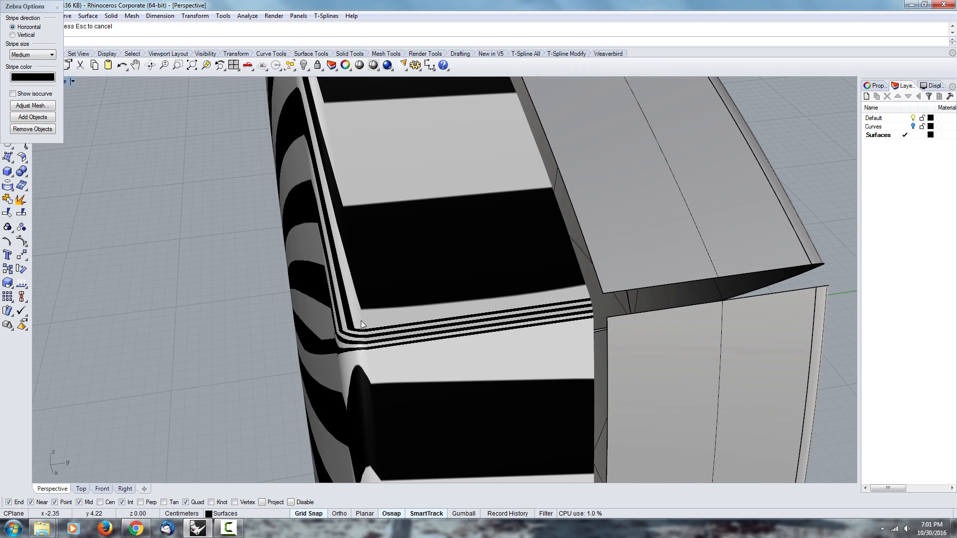
right_click_drag(104, 169, 159, 186)
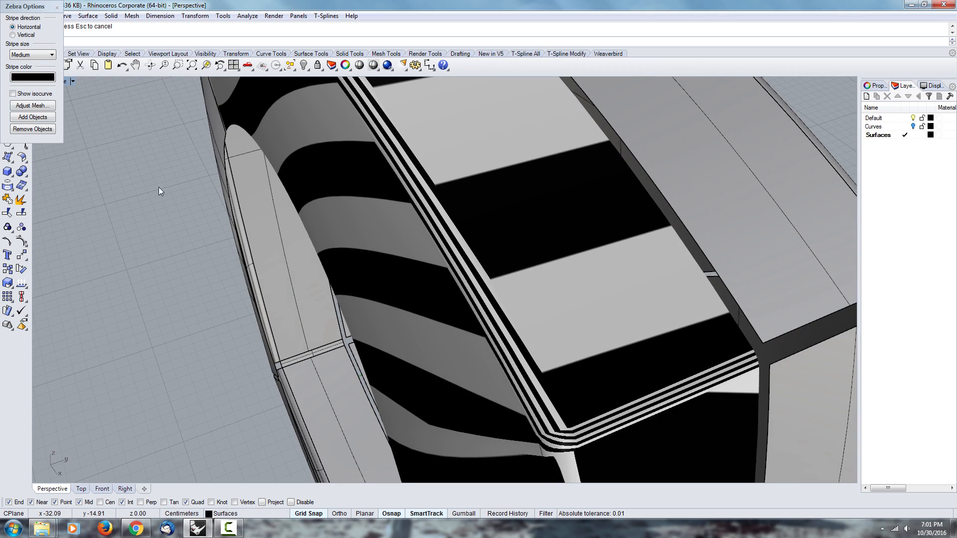
left_click(59, 5)
Explode the joined polysurface into separate surfaces and delete the small corner patch.
mouse_move(138, 305)
right_mouse_down()
mouse_move(462, 354)
mouse_move(553, 438)
right_mouse_up()
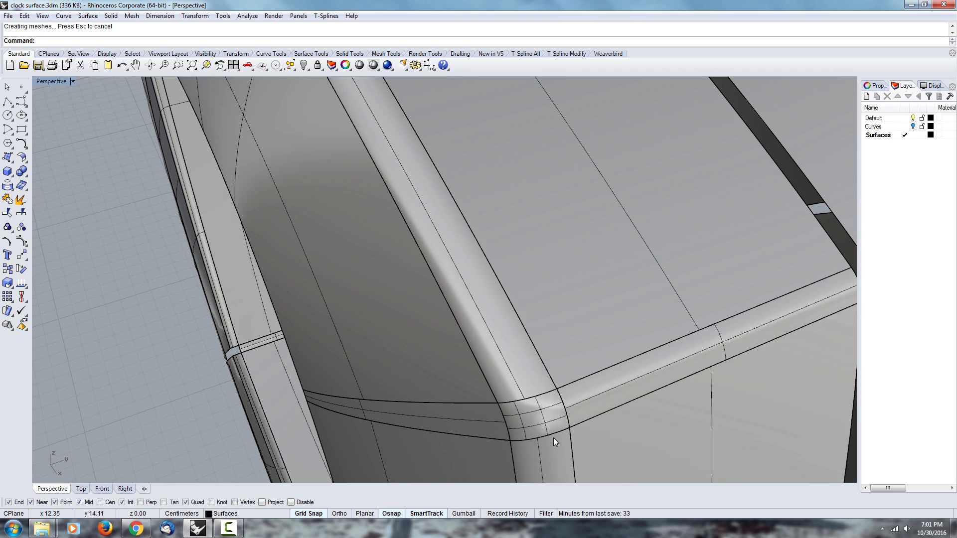
left_click(553, 438)
key("Delete")
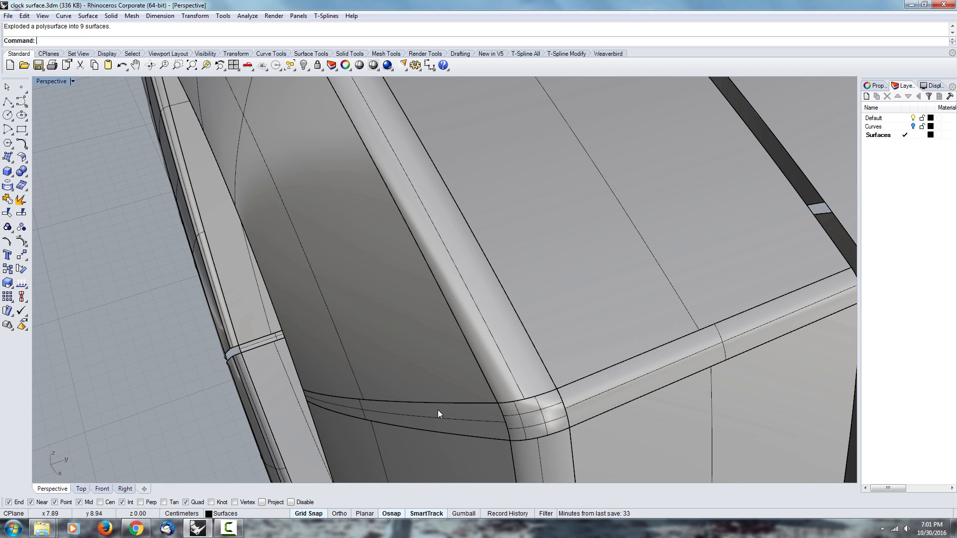
left_click(528, 408)
key("Delete")
Fill the corner opening with Sweep2, using the two rounded strip ends as rails, the gap-surface ends as cross sections, and Tangency on both rails.
right_click_drag(244, 424, 298, 395)
type("S")
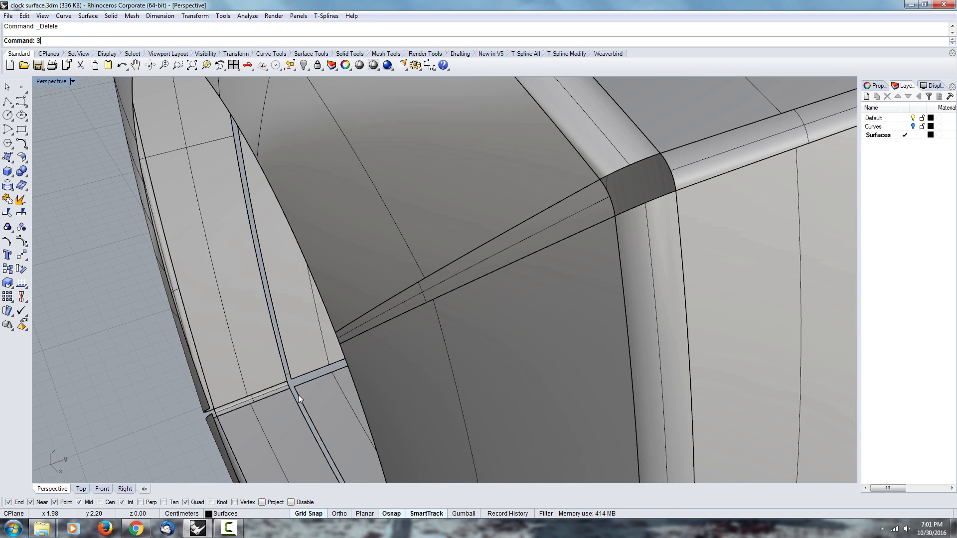
type("weep2")
key("Return")
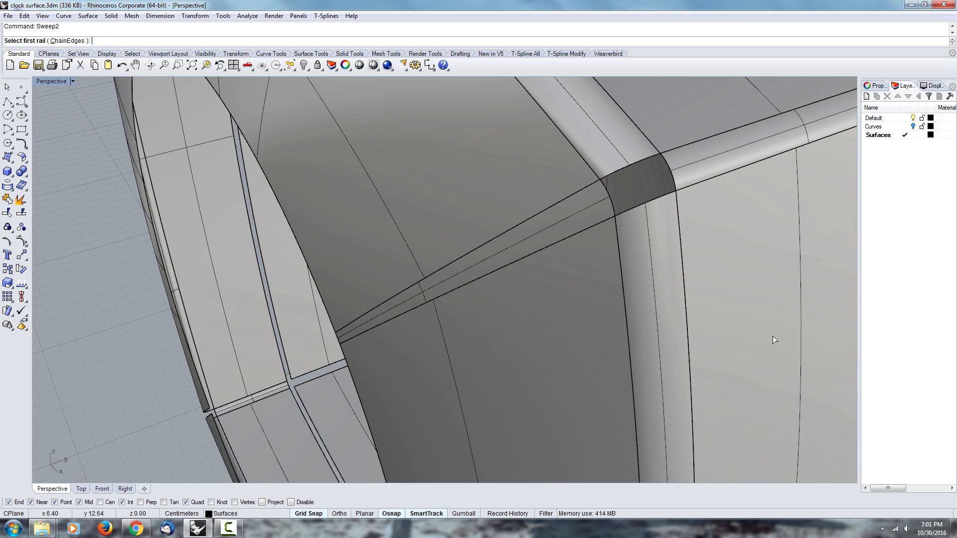
left_click(628, 166)
left_click(631, 210)
left_click(618, 217)
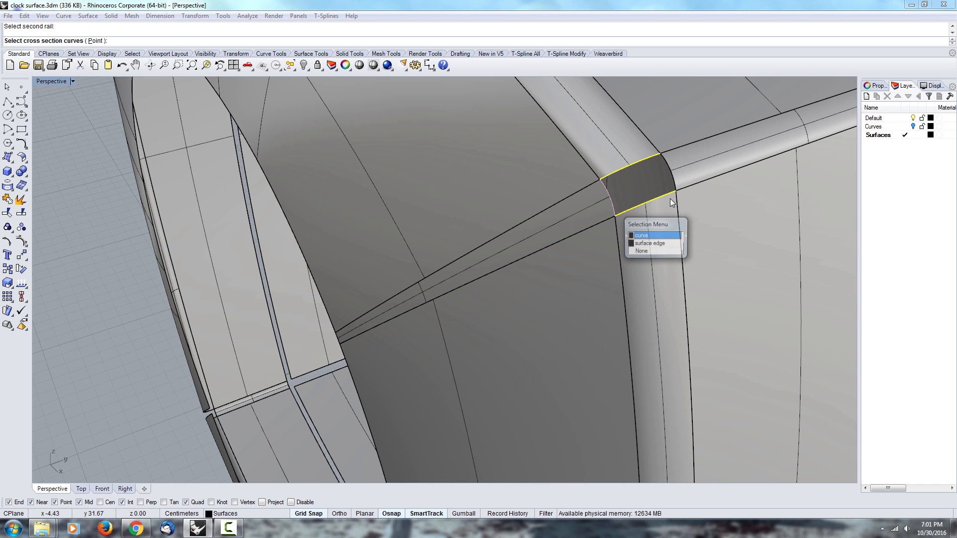
left_click(643, 231)
left_click(672, 177)
right_click(672, 177)
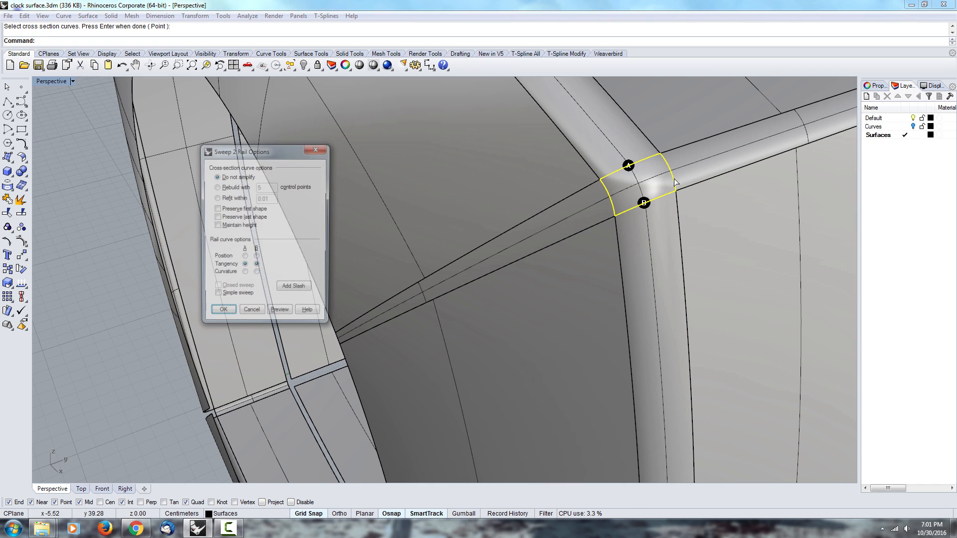
left_click(221, 314)
Polar-array the new corner patch and the front gap surface around the origin in the Front view, with 4 items filling 360 degrees.
scroll(570, 256, "down", 2)
right_click_drag(569, 255, 558, 266)
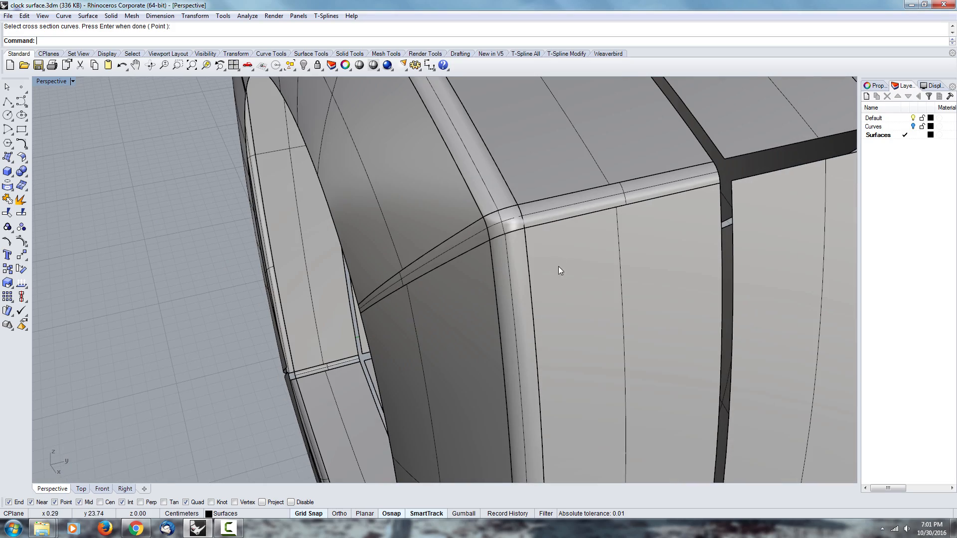
key("Escape")
left_click(509, 219)
scroll(498, 207, "down", 4)
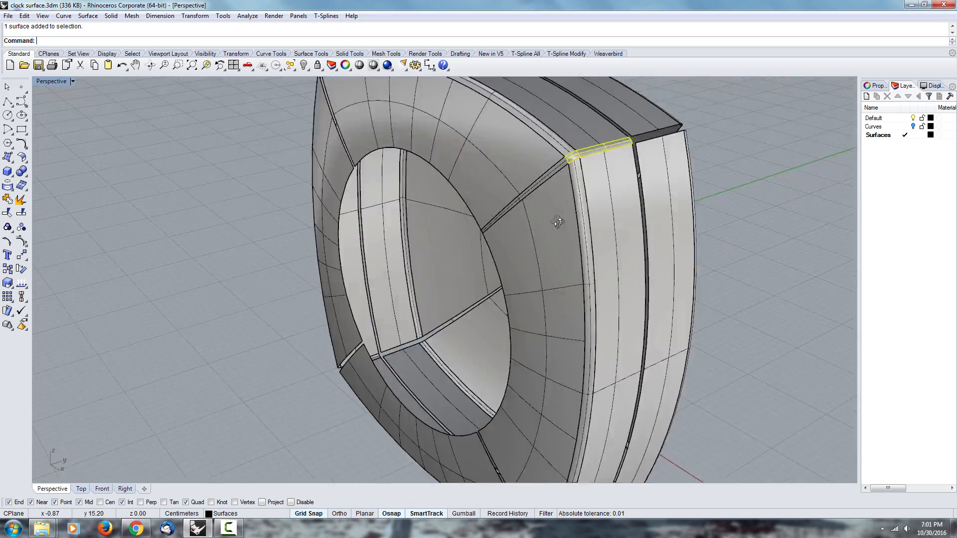
right_click_drag(558, 210, 675, 232)
scroll(547, 191, "down", 4)
scroll(561, 164, "up", 6)
left_click(557, 180, "shift")
scroll(557, 179, "down", 4)
scroll(446, 212, "down", 3)
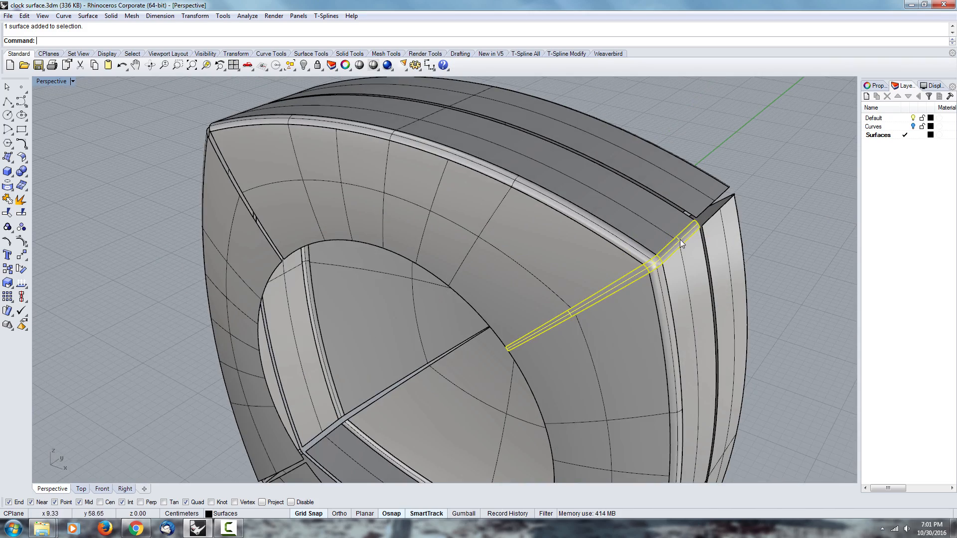
left_click(680, 239, "ctrl")
scroll(680, 239, "up", 4)
right_click_drag(531, 271, 236, 229)
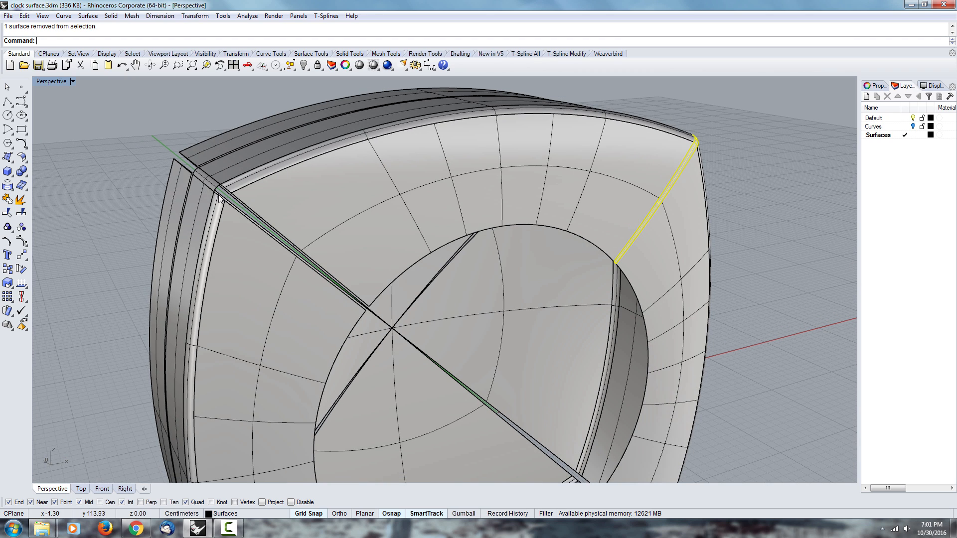
double_click(47, 81)
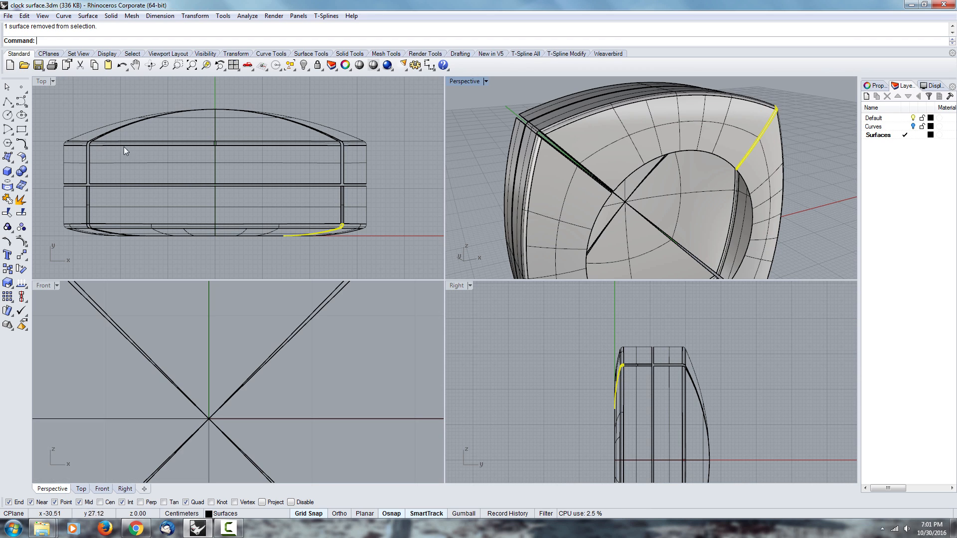
right_click_drag(226, 391, 228, 348)
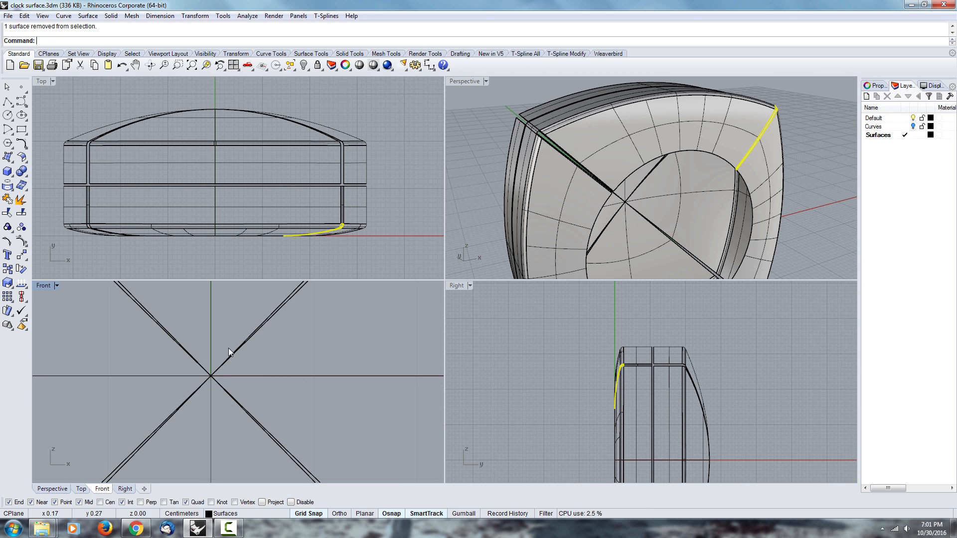
type("ArrayPolar")
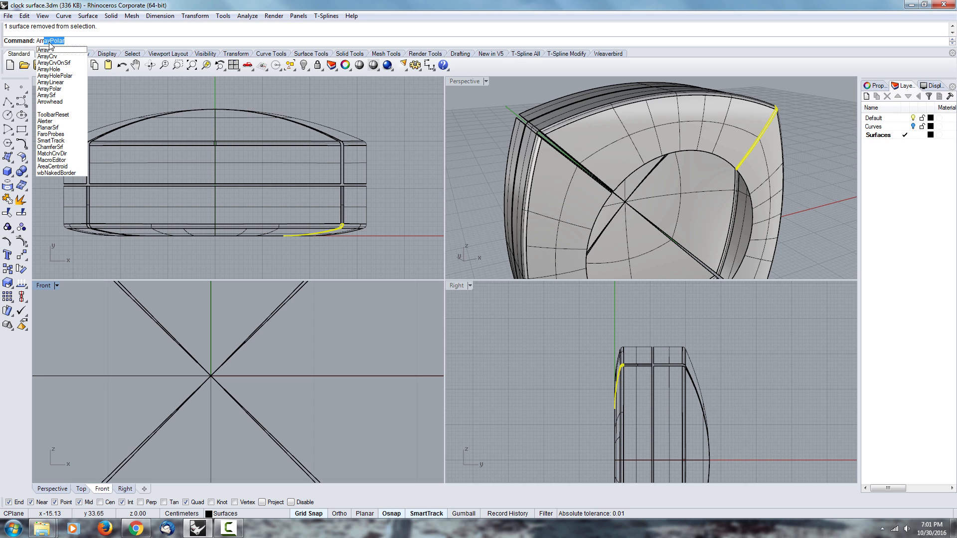
key("Return")
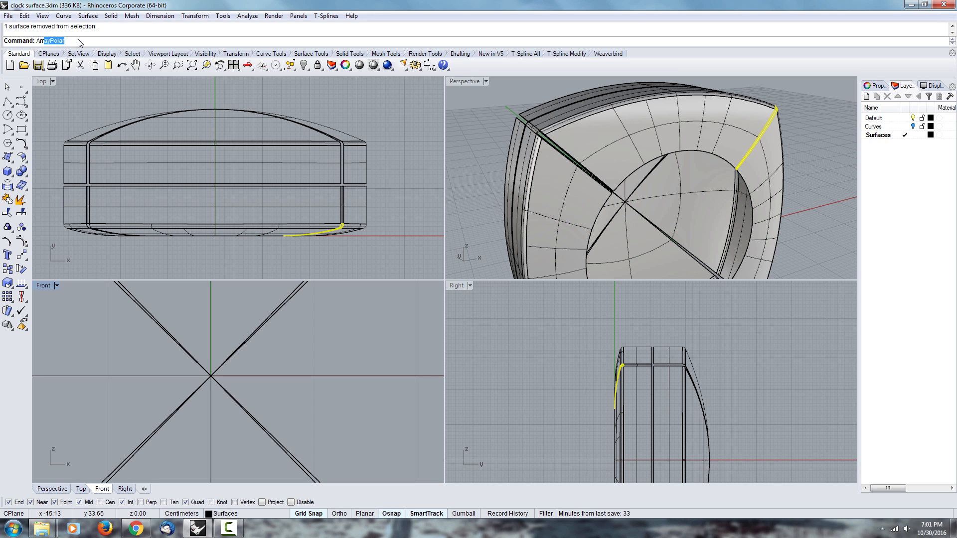
scroll(231, 343, "up", 6)
left_click(194, 429)
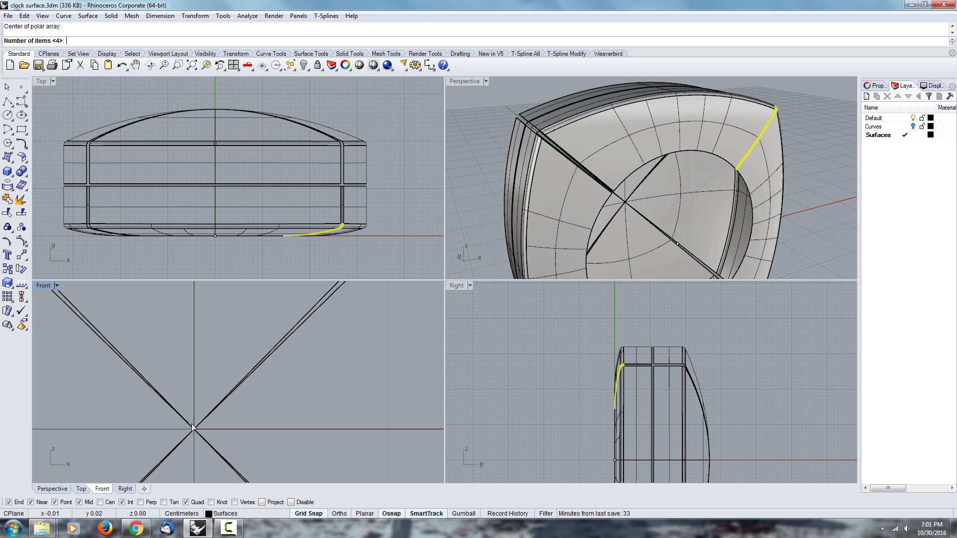
scroll(193, 424, "down", 6)
key("Return")
key("Return")
key("Return")
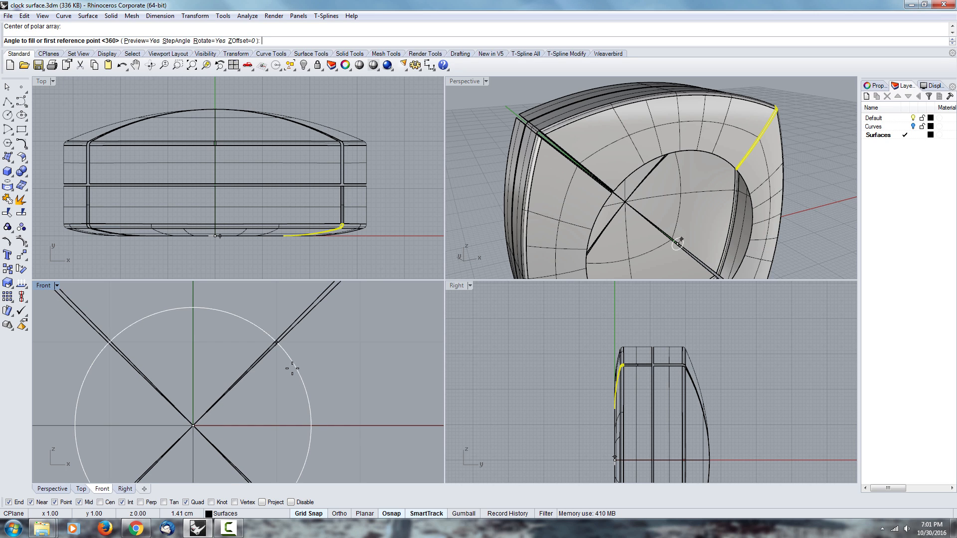
right_click_drag(703, 131, 737, 150)
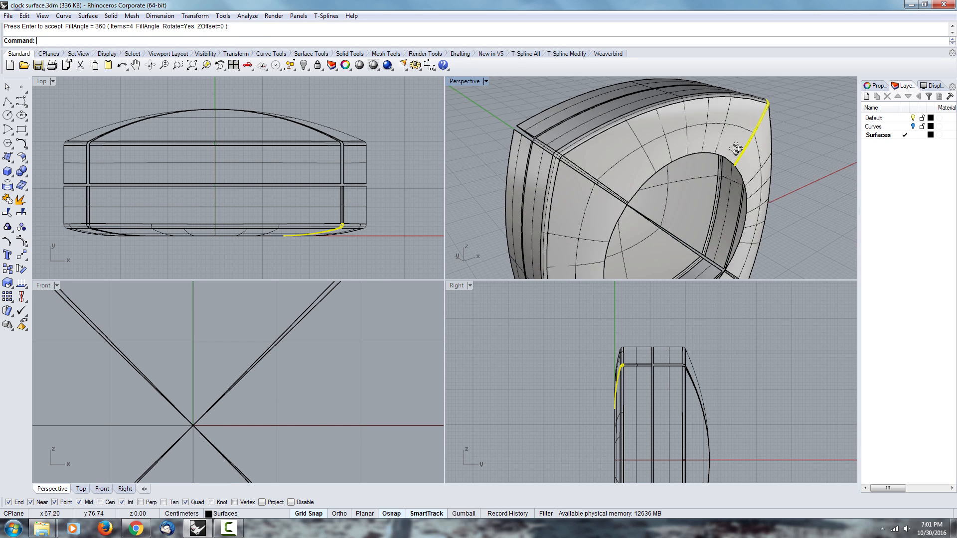
double_click(462, 83)
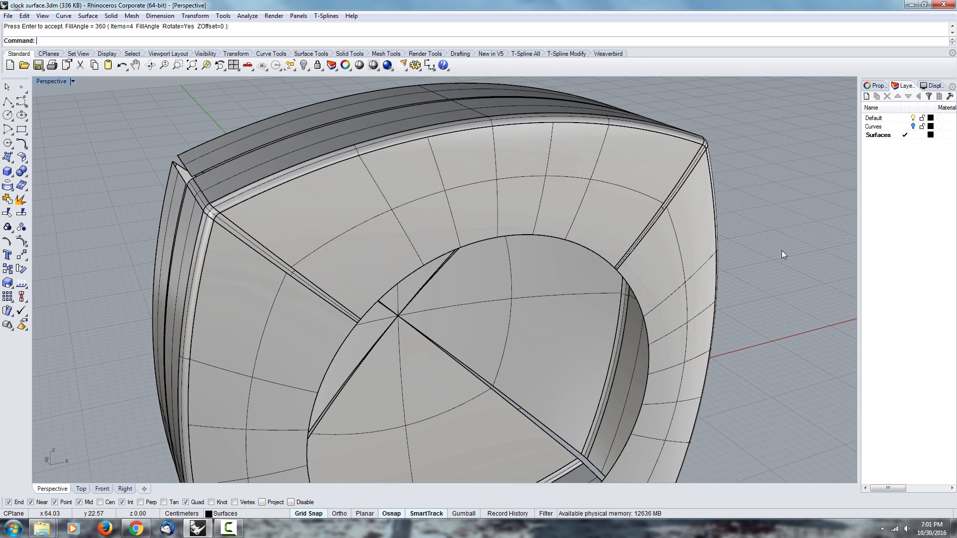
scroll(223, 216, "up", 5)
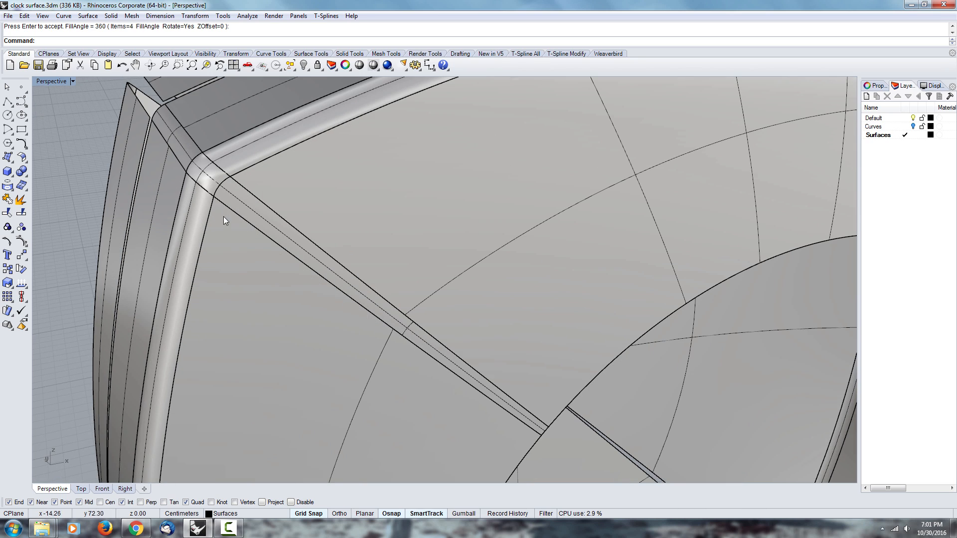
Join all the surfaces of the shell's front half into one polysurface, selecting them in the Top view.
double_click(56, 82)
left_click(300, 444)
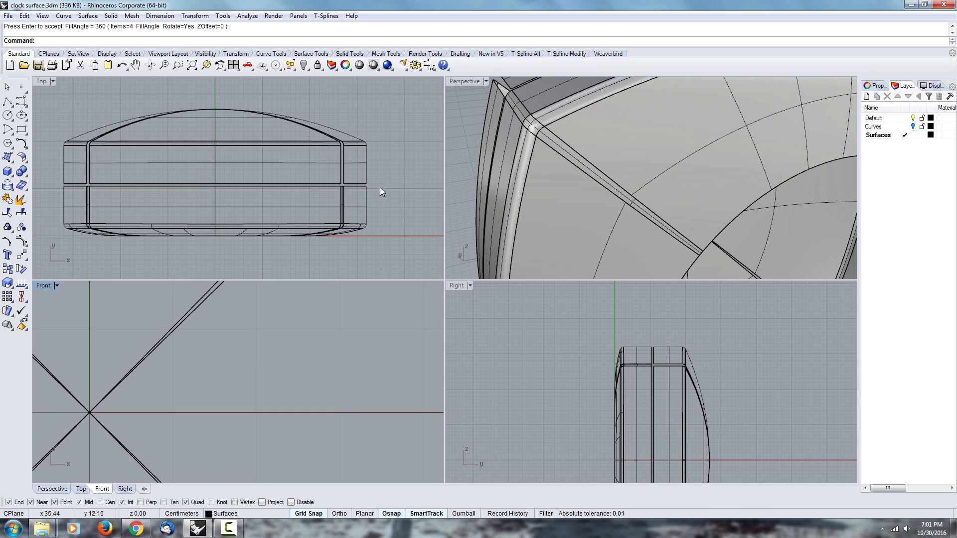
scroll(379, 187, "down", 2)
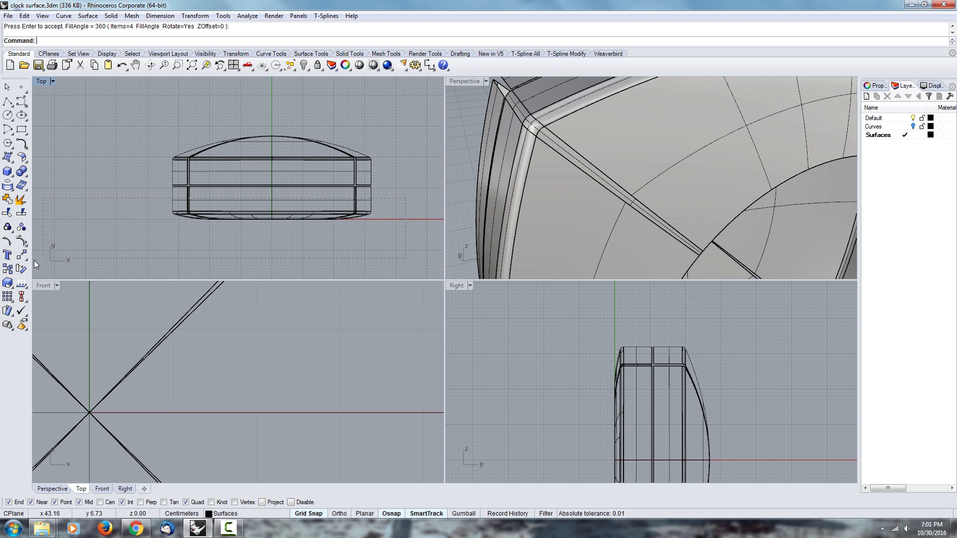
left_click_drag(94, 258, 94, 258)
type("Joi")
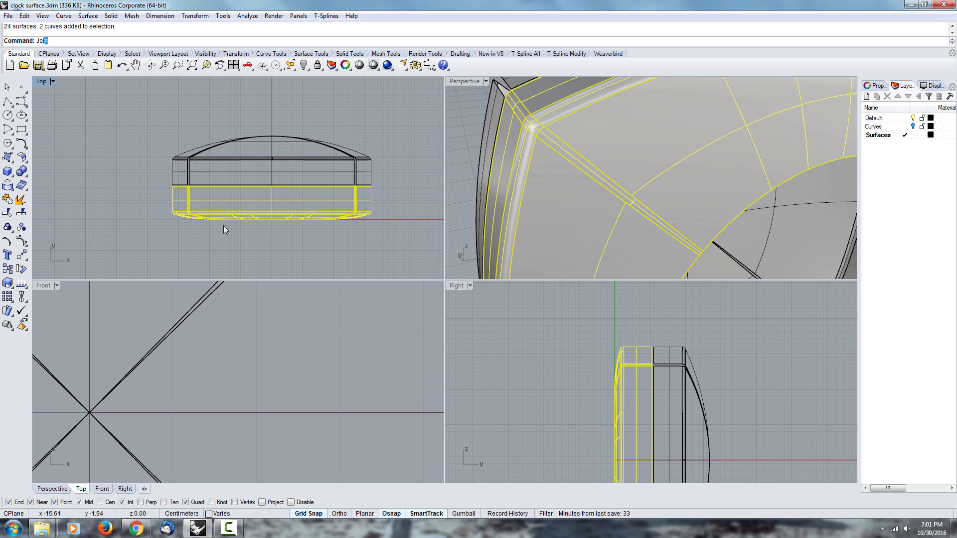
type("n")
key("Return")
left_click(463, 82)
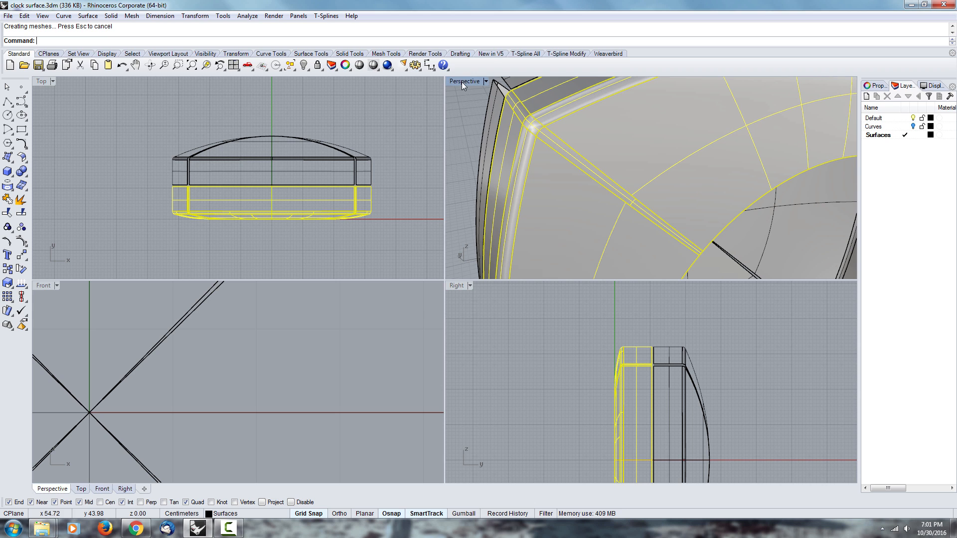
double_click(459, 83)
scroll(376, 166, "down", 5)
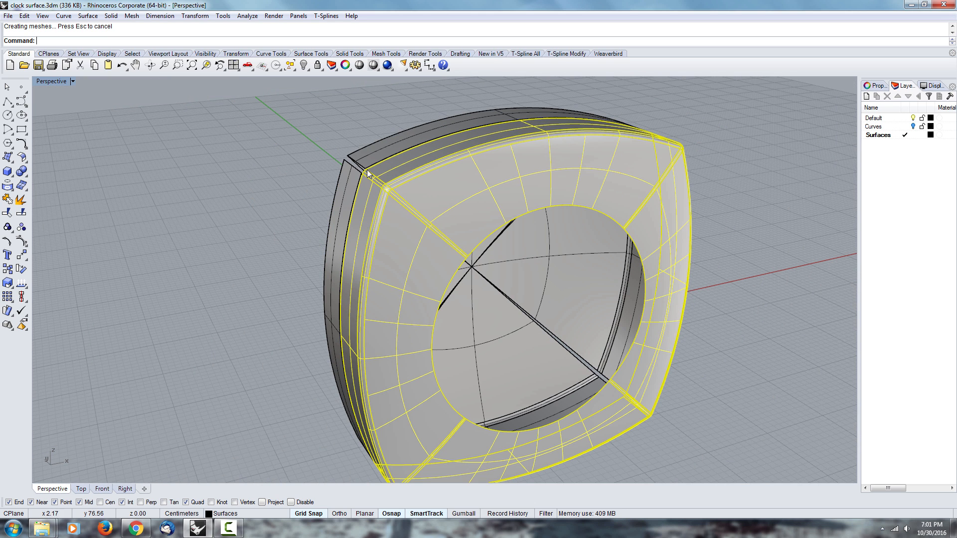
Check the joined front half for naked edges with Show Edges, close the edge analysis, and select the polysurface.
left_click(248, 16)
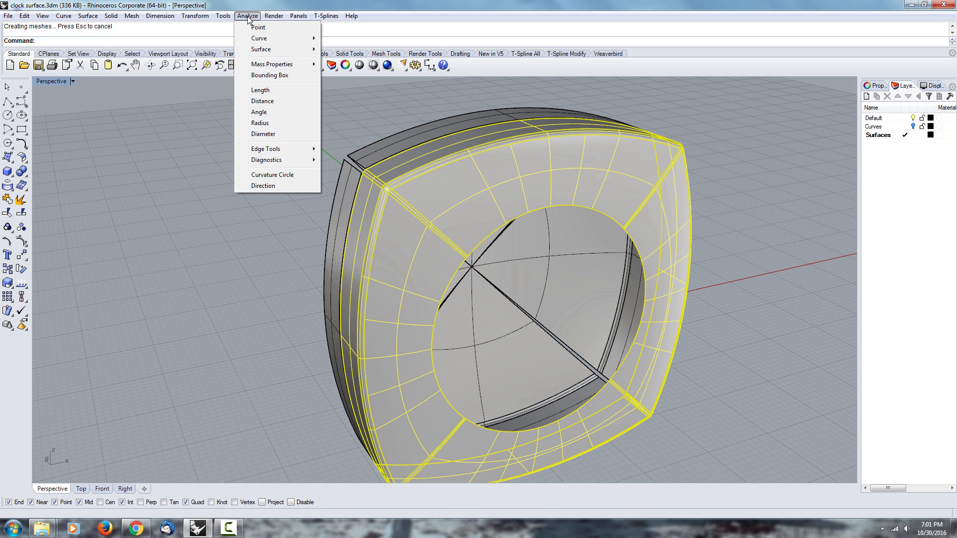
mouse_move(294, 149)
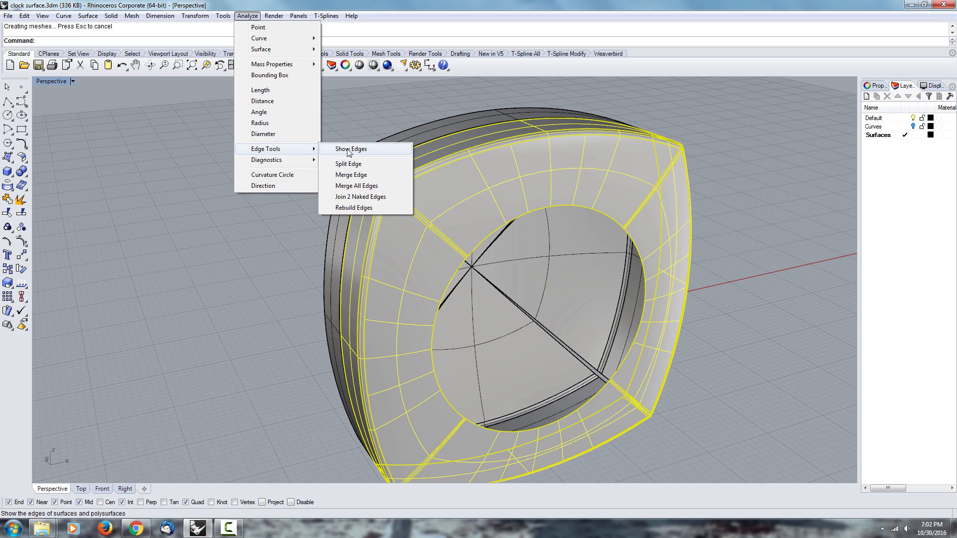
left_click(370, 151)
right_click_drag(442, 241, 467, 219)
right_click_drag(319, 208, 440, 288)
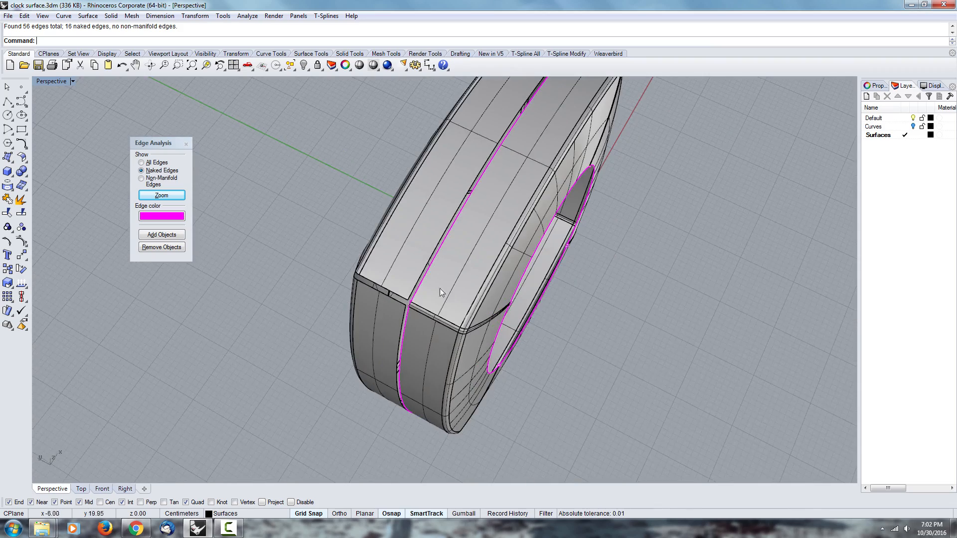
right_click_drag(520, 127, 466, 197)
scroll(487, 295, "up", 4)
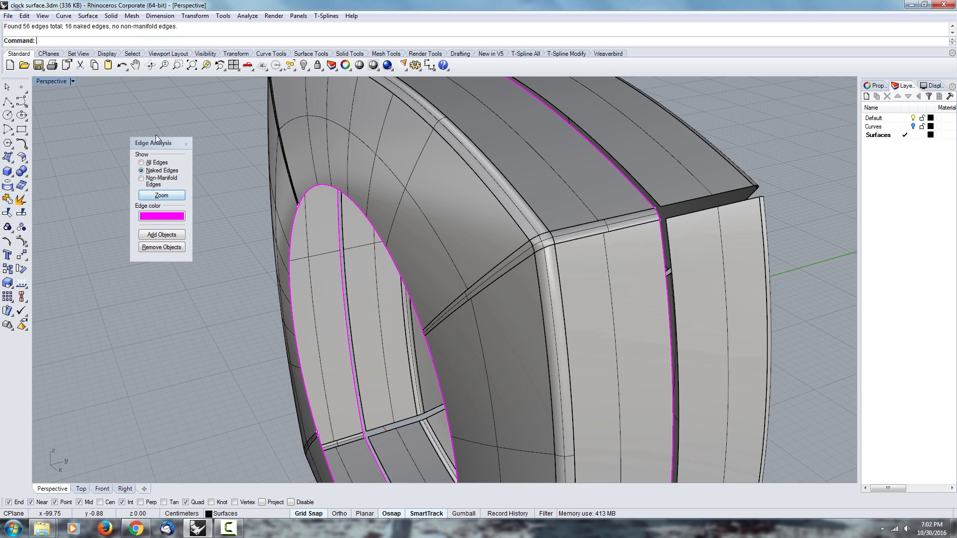
left_click_drag(176, 148, 168, 140)
left_click(177, 134)
left_click(457, 222)
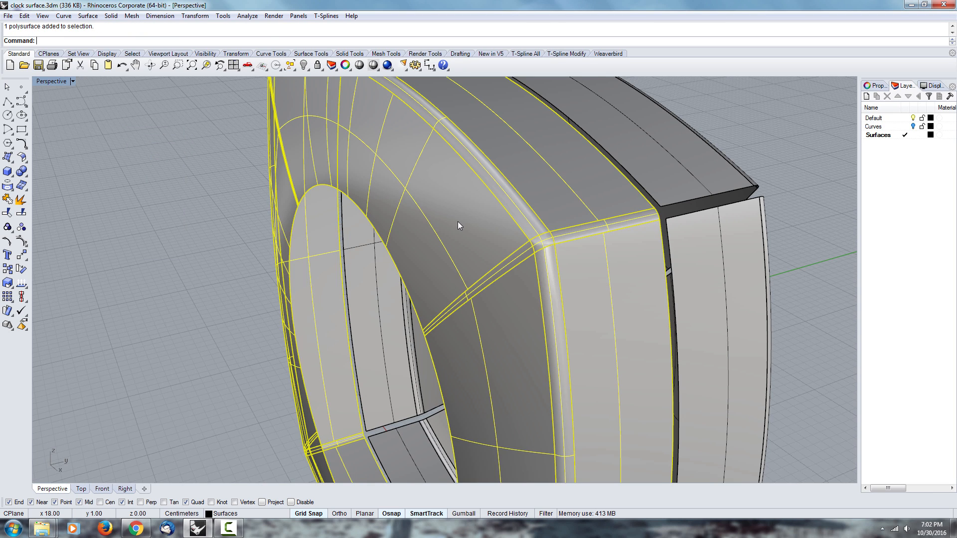
Inspect the joined front half's surface continuity with horizontal Zebra stripes around the rounded corner, and close the analysis.
left_click(252, 17)
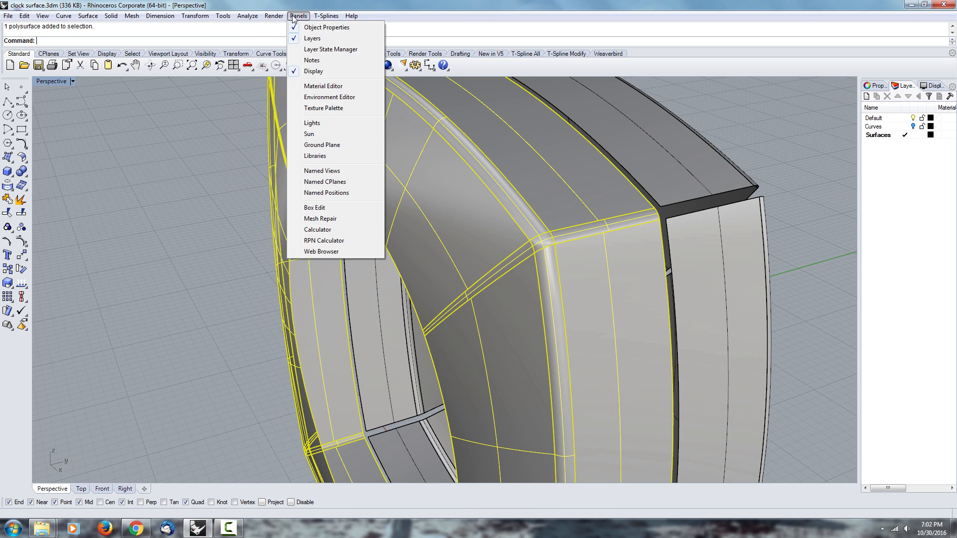
mouse_move(268, 52)
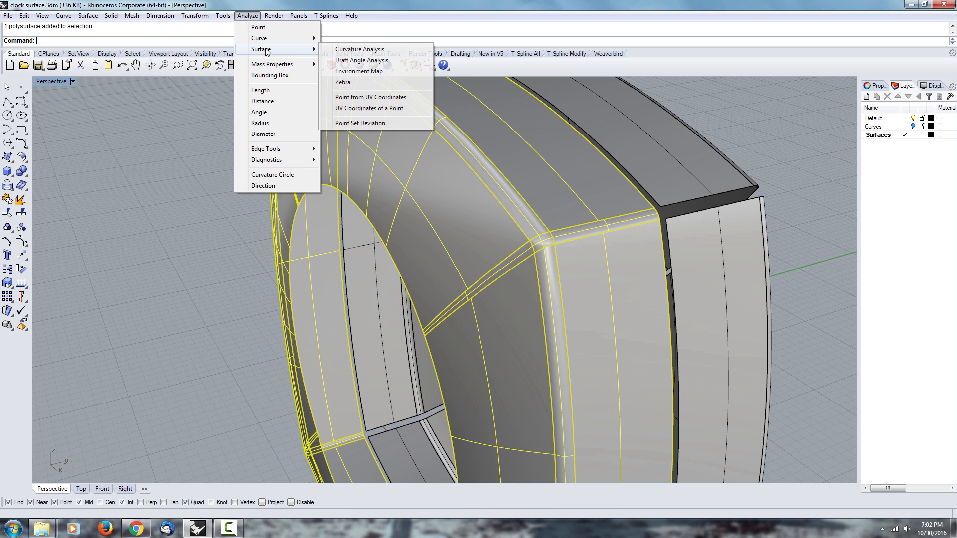
left_click(349, 82)
scroll(468, 239, "up", 2)
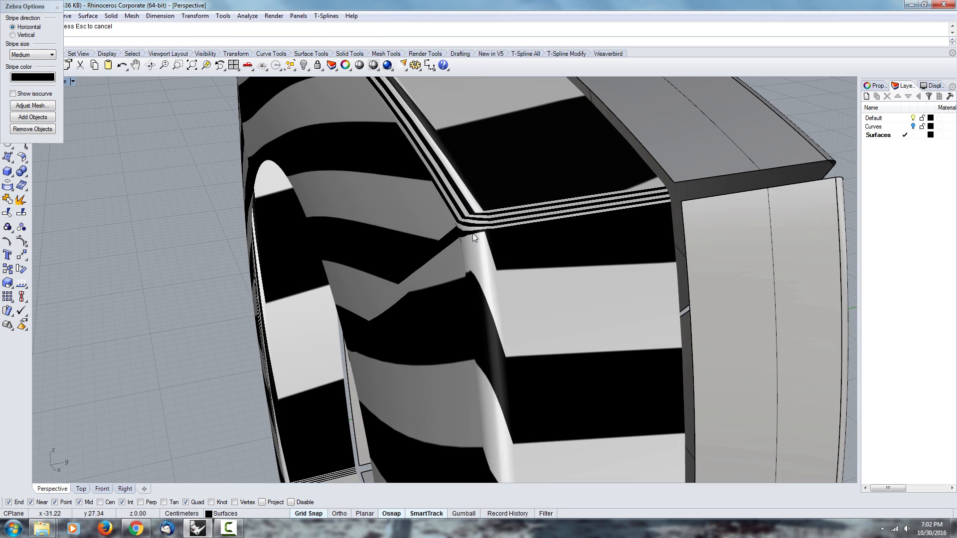
right_click_drag(467, 240, 505, 241)
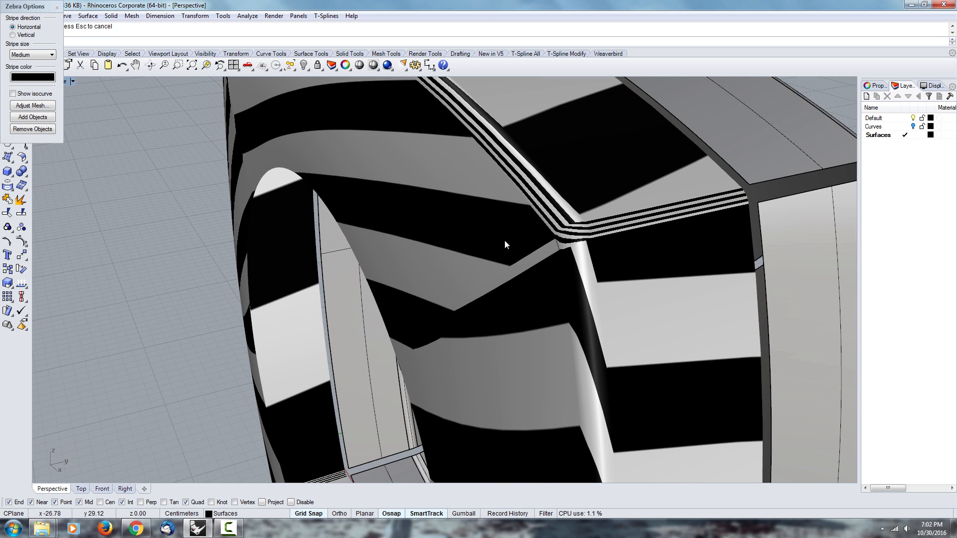
right_click_drag(569, 270, 494, 248)
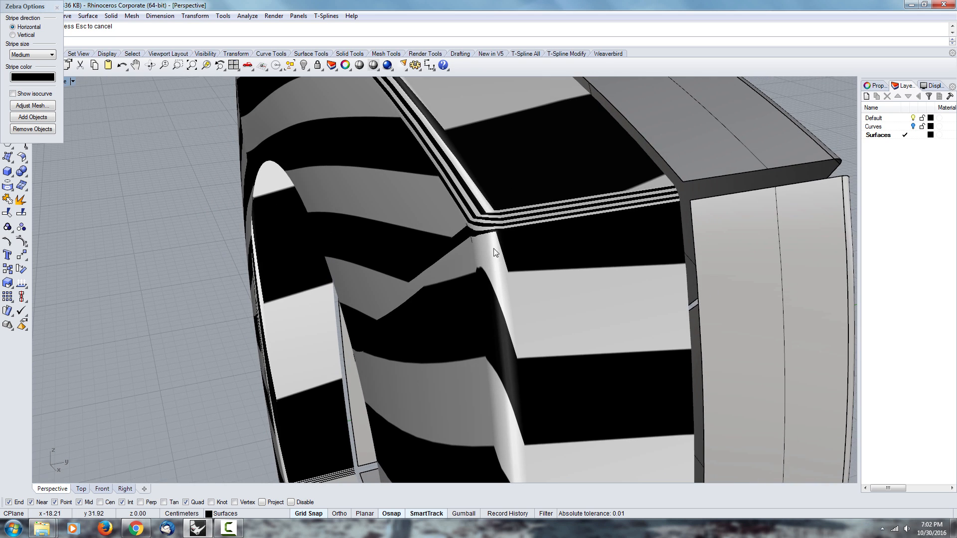
left_click(58, 7)
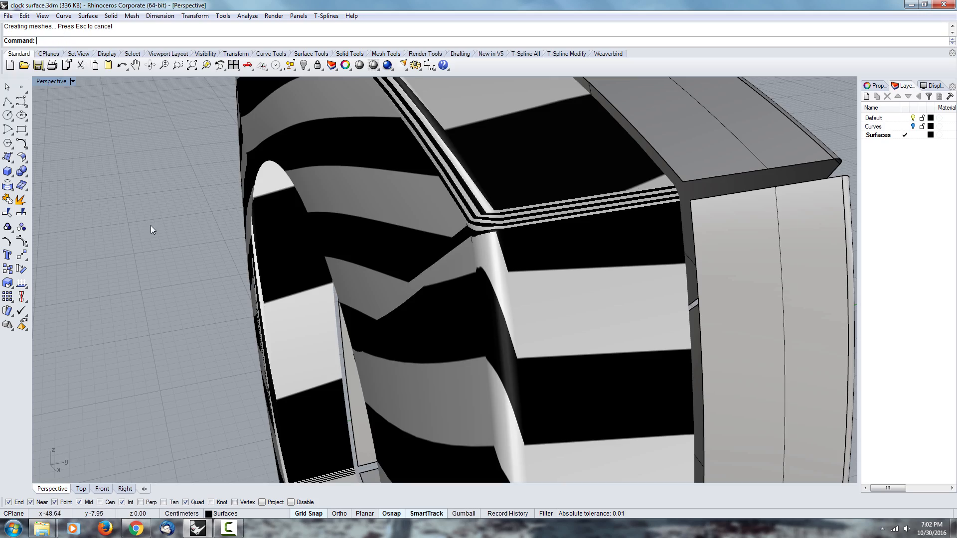
scroll(389, 271, "down", 5)
right_click_drag(389, 271, 419, 264)
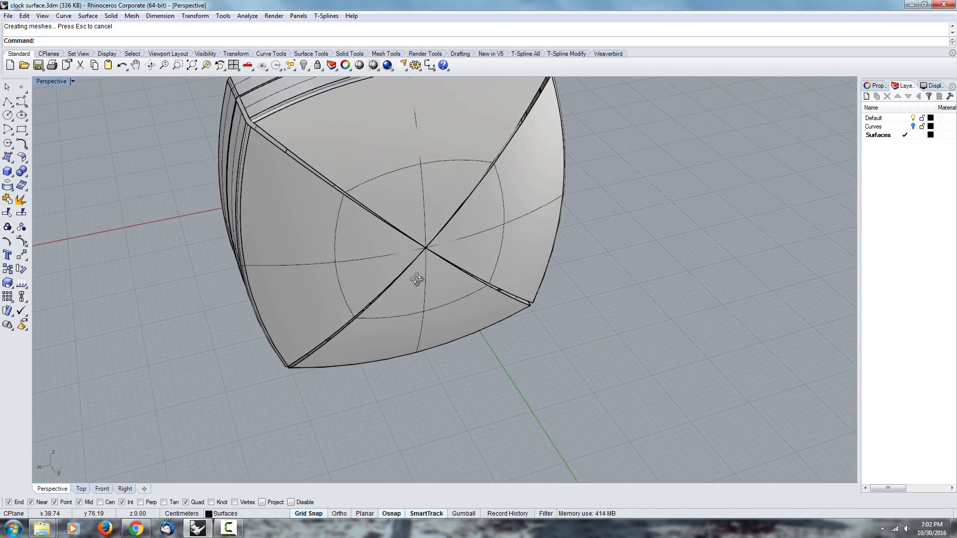
scroll(320, 147, "down", 2)
scroll(288, 146, "up", 5)
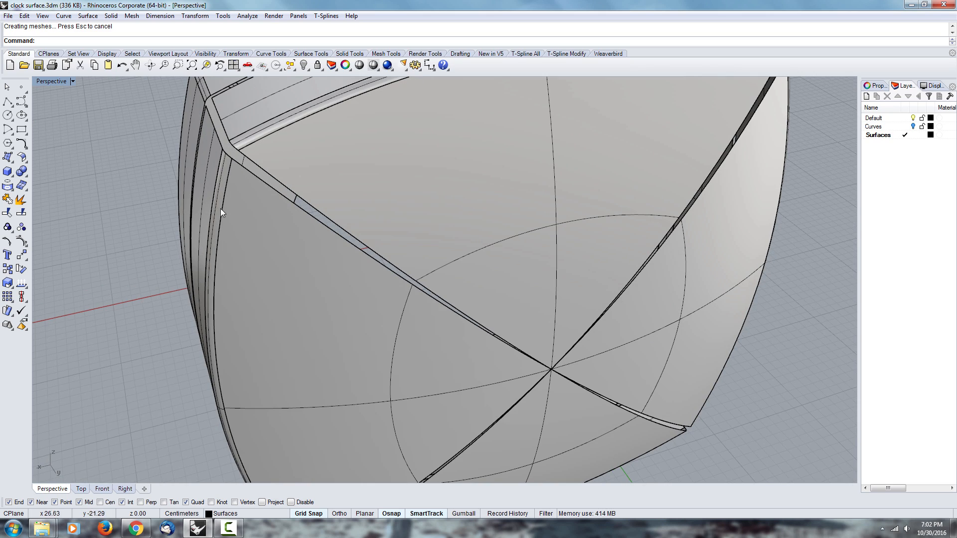
scroll(261, 183, "down", 3)
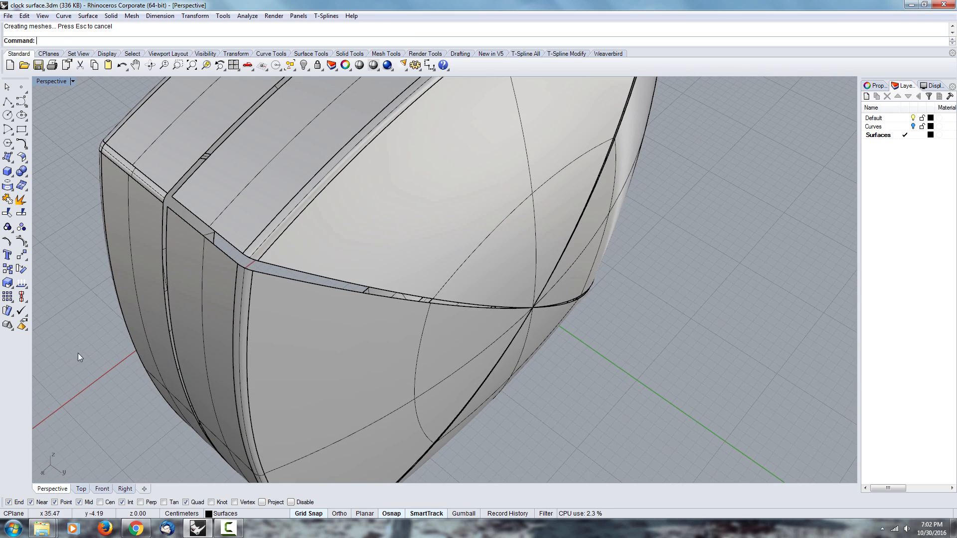
scroll(141, 234, "up", 2)
type("sweep2")
key("Return")
left_click(325, 247)
right_click_drag(325, 246, 255, 208)
left_click(250, 212)
scroll(255, 208, "up", 2)
key("Escape")
Draw curves across the back half's corner gap, including at both ends of the rounded edge strips.
left_click(22, 101)
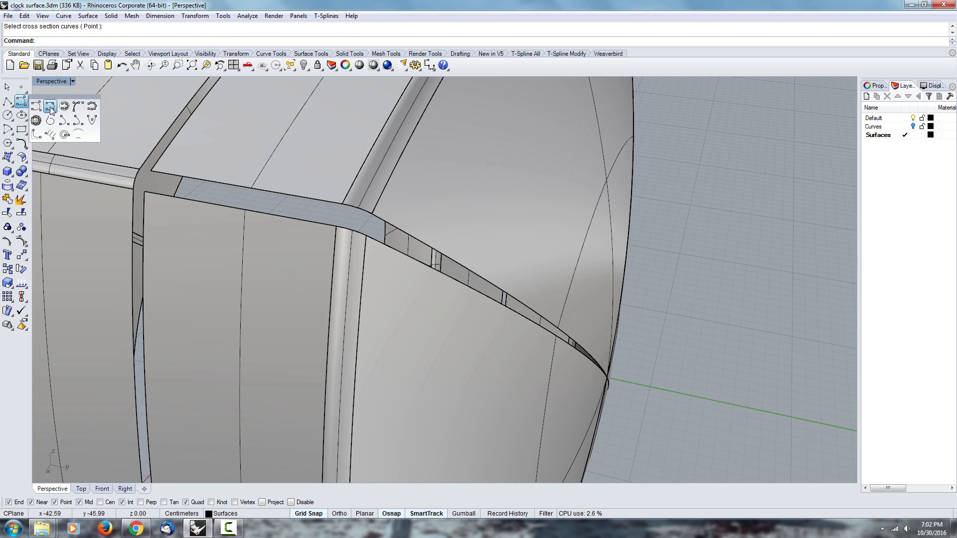
left_click(49, 101)
left_click(374, 241)
right_click_drag(353, 223, 309, 225)
key("Escape")
Match the ends of the cross curves beside the rounded edge strips to the adjoining curves with the Match command.
type("match")
key("Return")
left_click(287, 159)
left_click(312, 172)
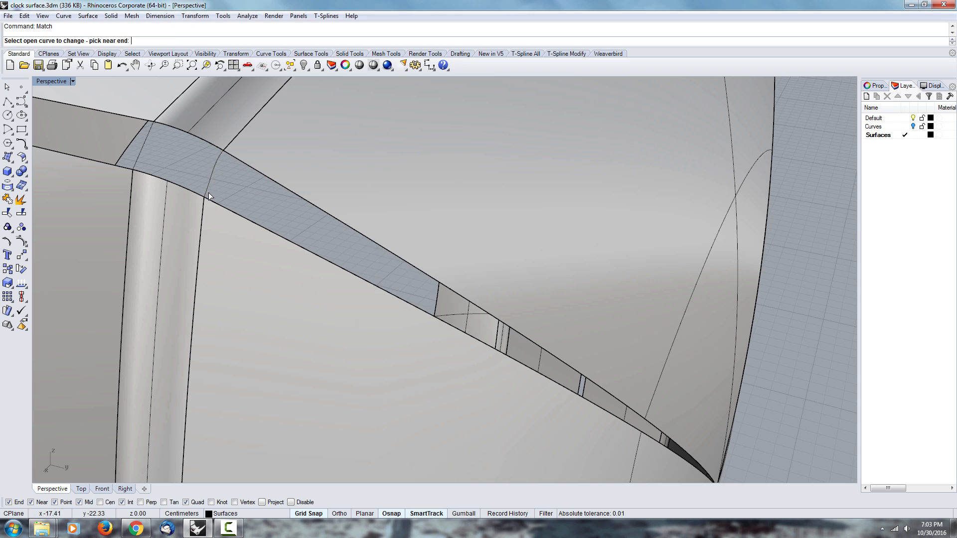
right_click(172, 158)
left_click(221, 231)
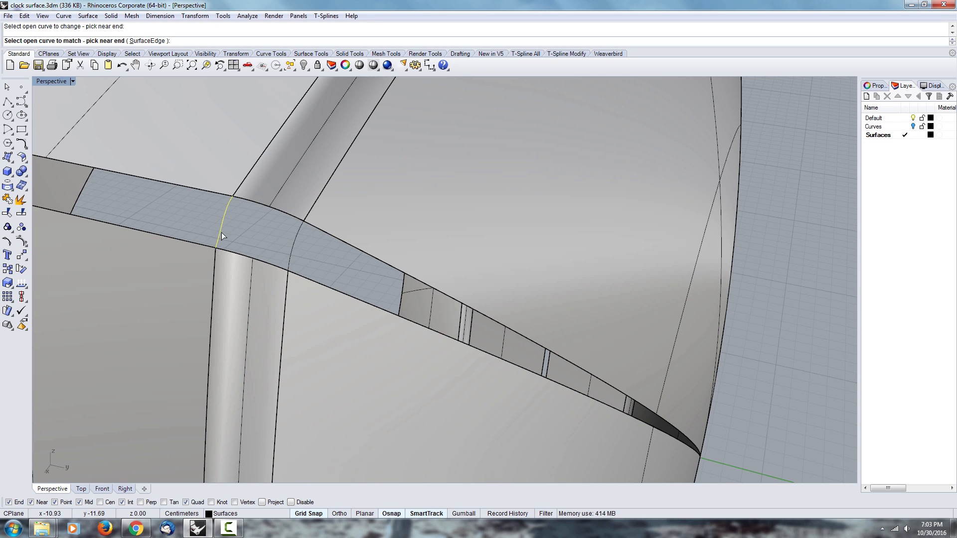
left_click(219, 269)
left_click(241, 288)
left_click(405, 315)
scroll(255, 295, "down", 5)
right_click_drag(219, 299, 255, 307)
Match both ends of the cross curve near the seam between the two shell halves to the adjoining curves.
right_click(255, 307)
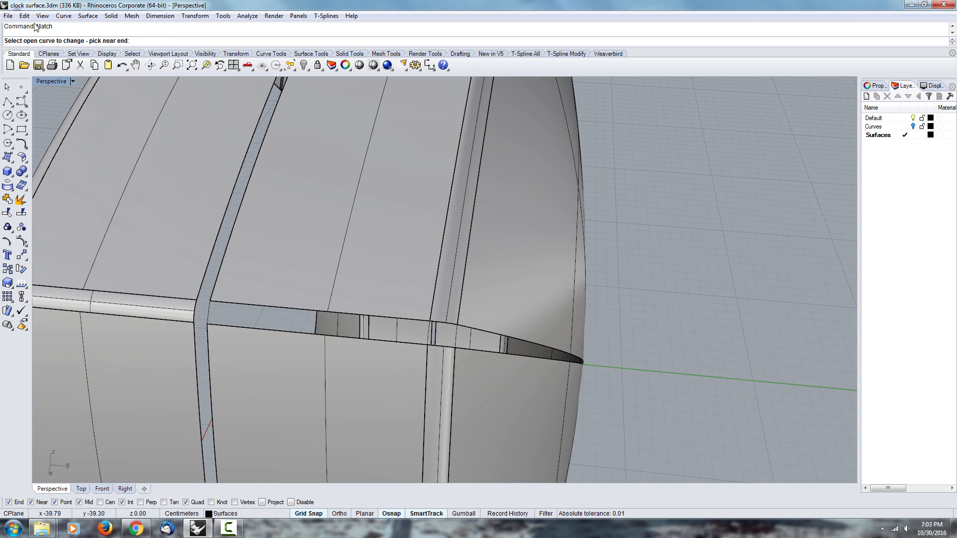
scroll(214, 299, "up", 5)
left_click(220, 285)
left_click(224, 254)
left_click(400, 317)
right_click(260, 309)
left_click(218, 315)
left_click(215, 333)
left_click(401, 316)
scroll(389, 326, "down", 4)
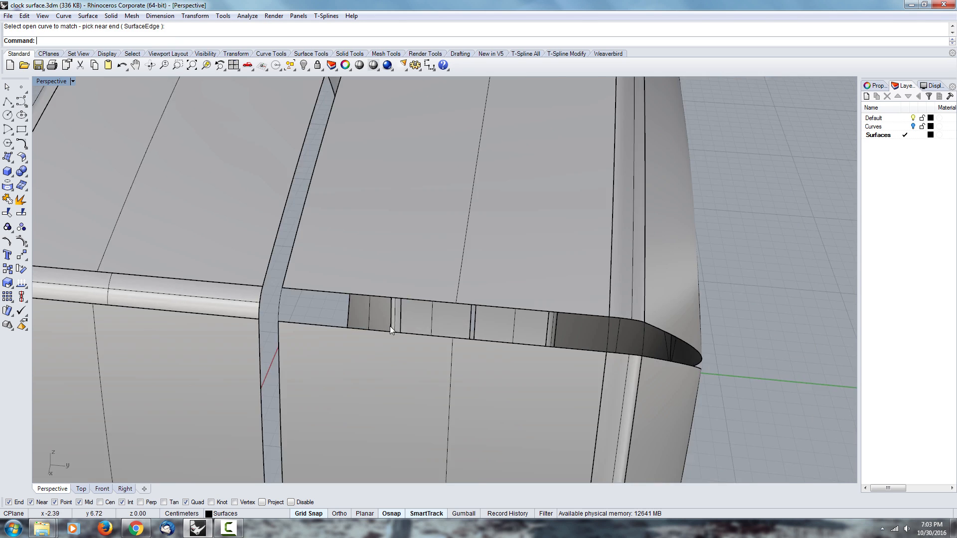
Fill the back half's side corner gap with Sweep2, using the side surface edges as rails and the cross curves as sections.
right_click_drag(390, 326, 312, 180)
type("sweep2")
key("Return")
right_click_drag(314, 221, 344, 231)
left_click(323, 205)
left_click(331, 234)
key("Return")
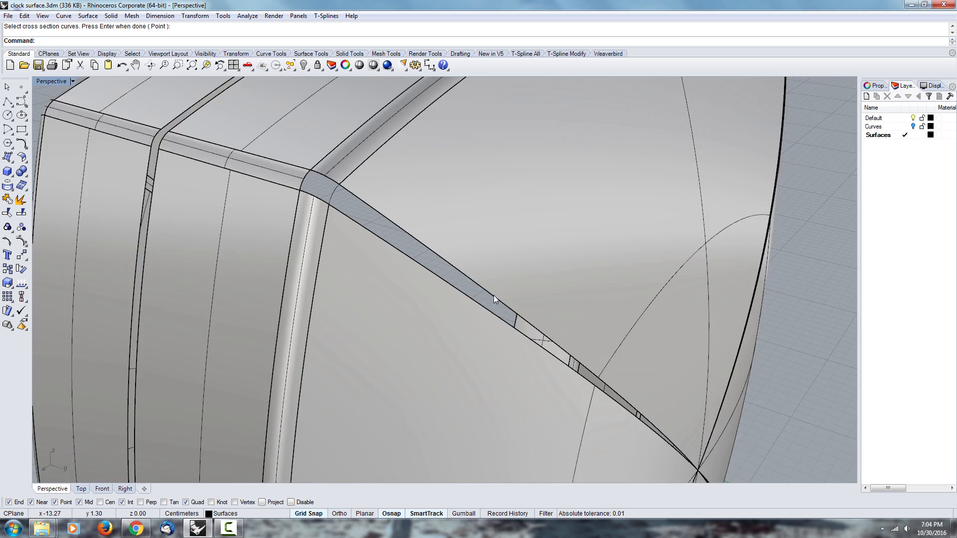
Fill the tapering gap between the two back surfaces with Sweep2, using their edges as rails with Tangency on both.
scroll(494, 296, "up", 3)
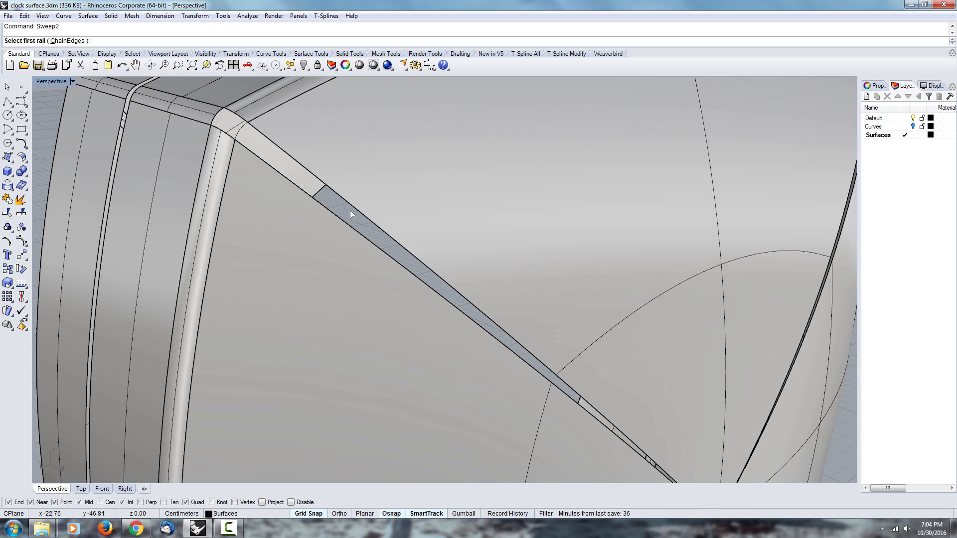
left_click(350, 210)
left_click(563, 402)
key("Return")
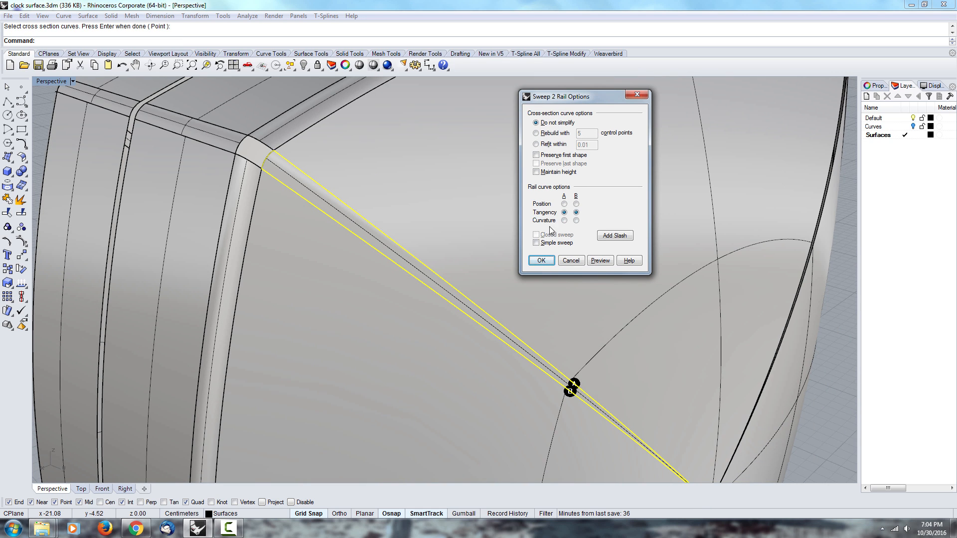
left_click(541, 260)
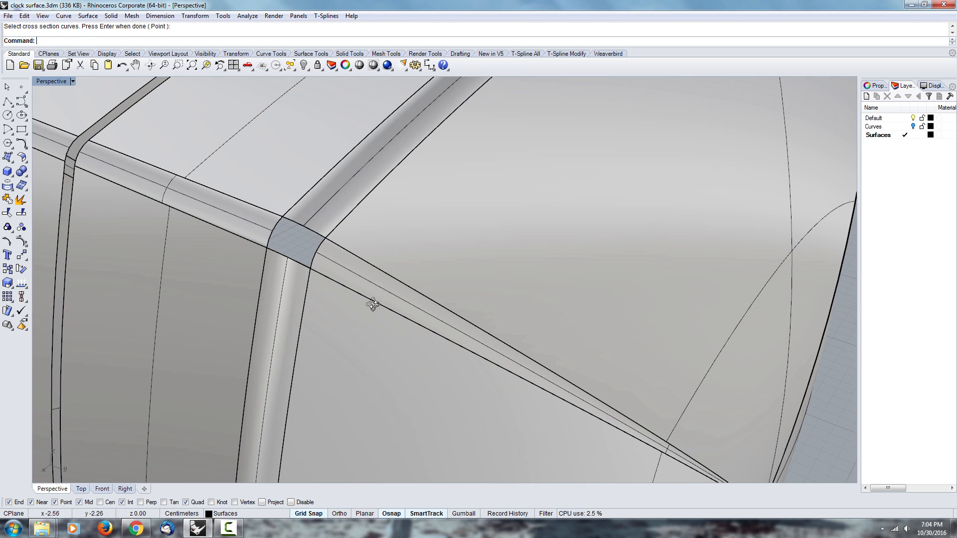
Close the small back corner opening with Sweep2, using the two rounded strip ends as rails and the gap-surface ends as cross sections.
key("Return")
left_click(313, 232)
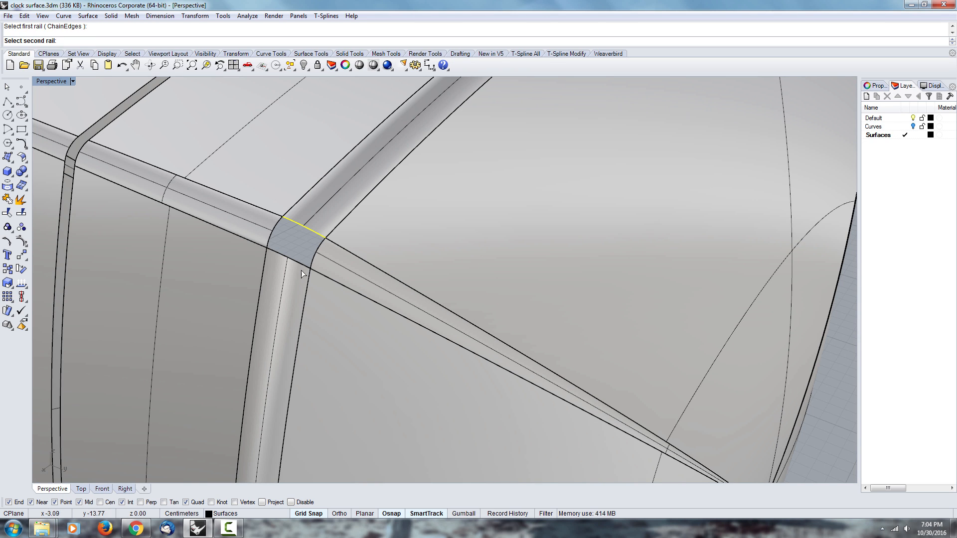
left_click(299, 264)
left_click(312, 258)
left_click(346, 286)
left_click(270, 237)
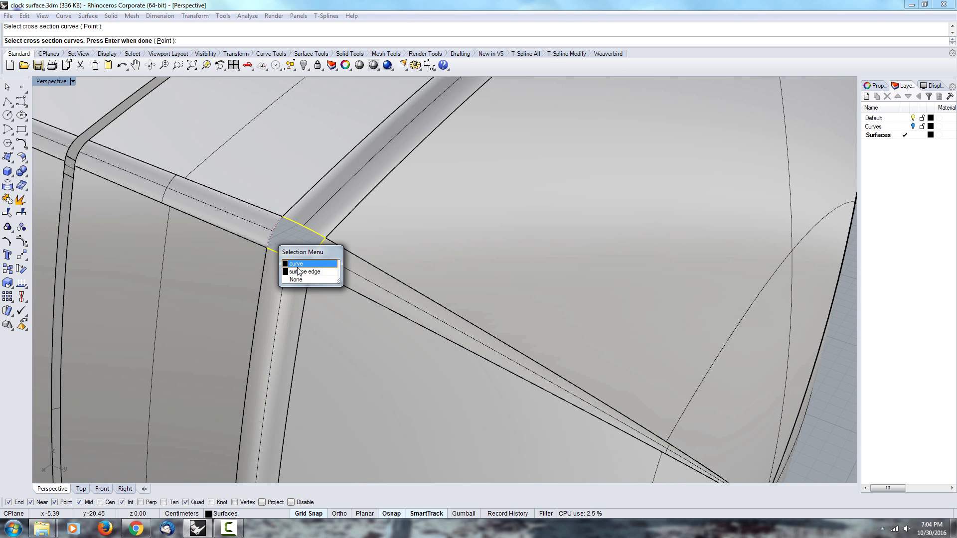
left_click(295, 262)
key("Return")
left_click(542, 260)
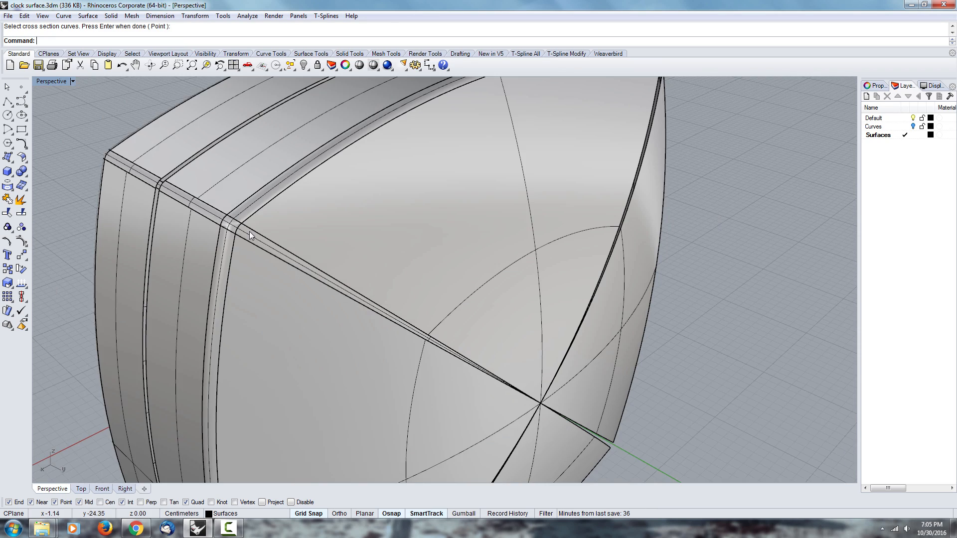
Polar-array the back half's three corner fill surfaces around the origin in the Front view, with 4 items filling 360 degrees.
left_click(256, 240)
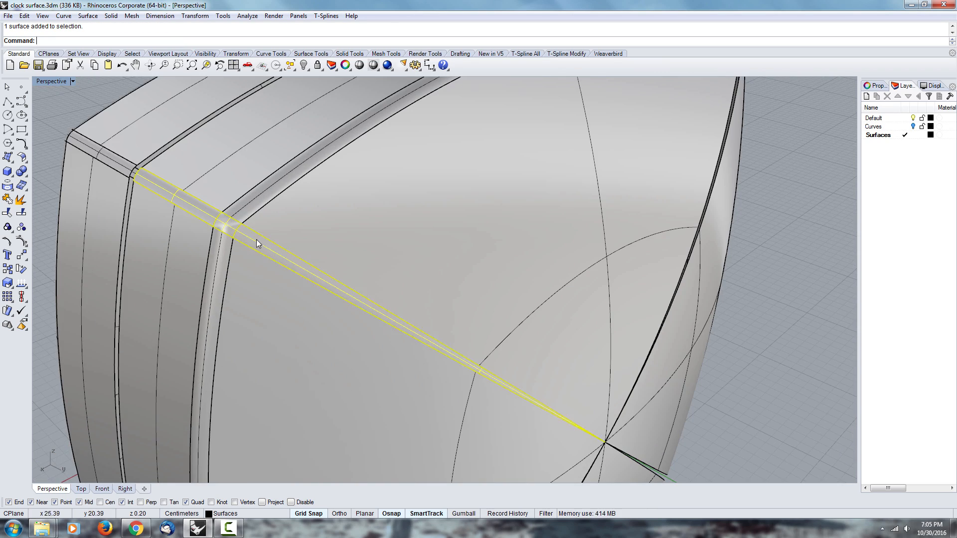
type("ar")
key("Return")
double_click(52, 81)
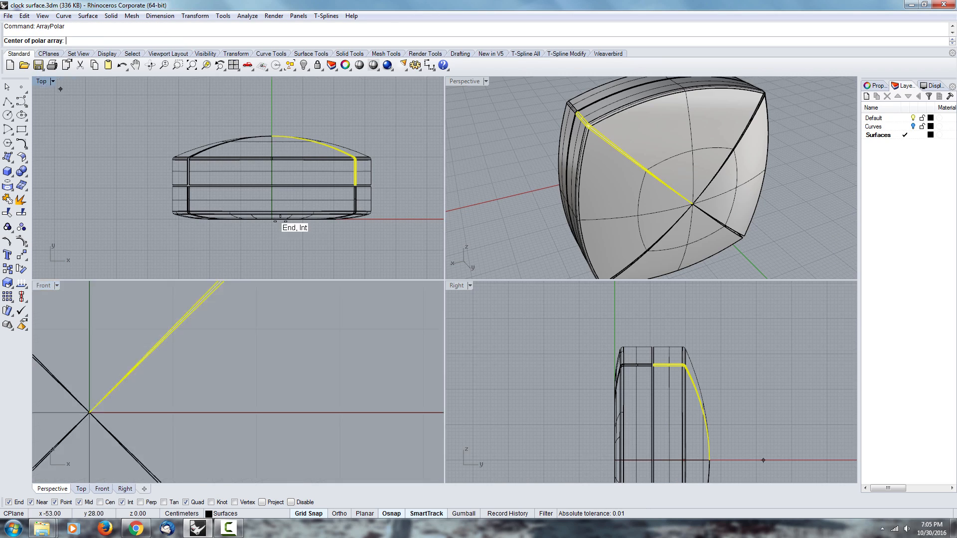
left_click(134, 415)
key("Return")
key("Return")
key("Return")
double_click(463, 81)
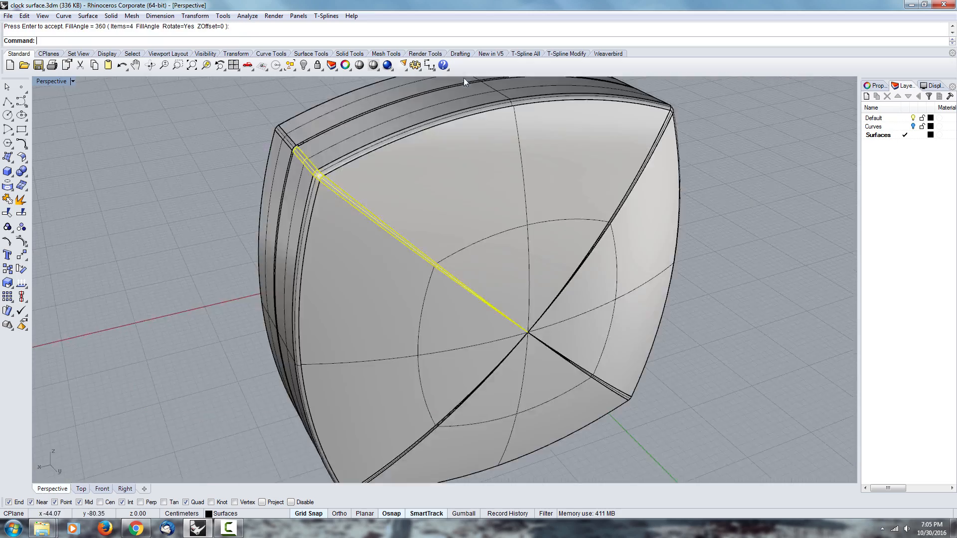
Join all the surfaces of the shell's back half into one polysurface.
right_click_drag(588, 239, 440, 173)
scroll(439, 174, "down", 2)
left_click_drag(434, 127, 344, 417)
key("ctrl+j")
Check the joined back half for naked edges with Show Edges, and close the edge analysis.
right_click_drag(324, 304, 470, 274)
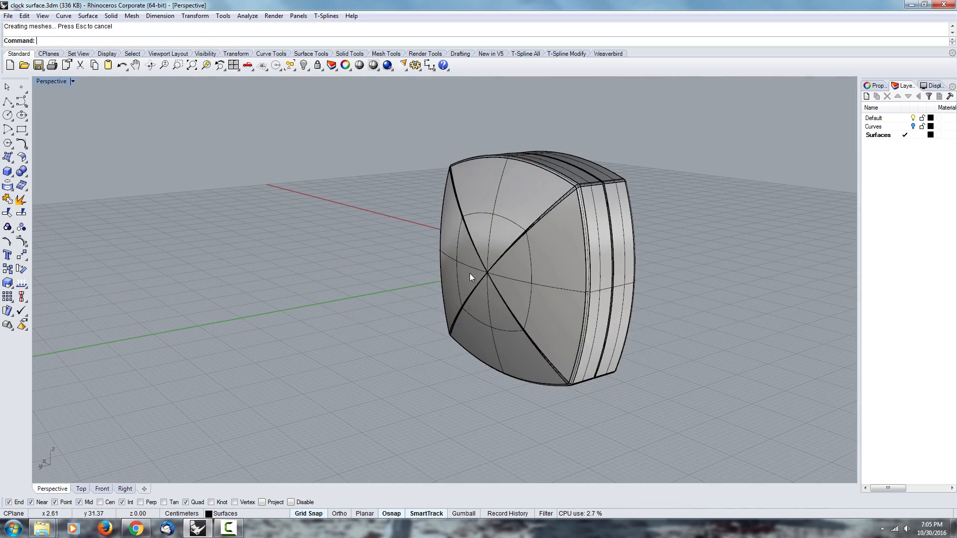
left_click(469, 272)
left_click(299, 15)
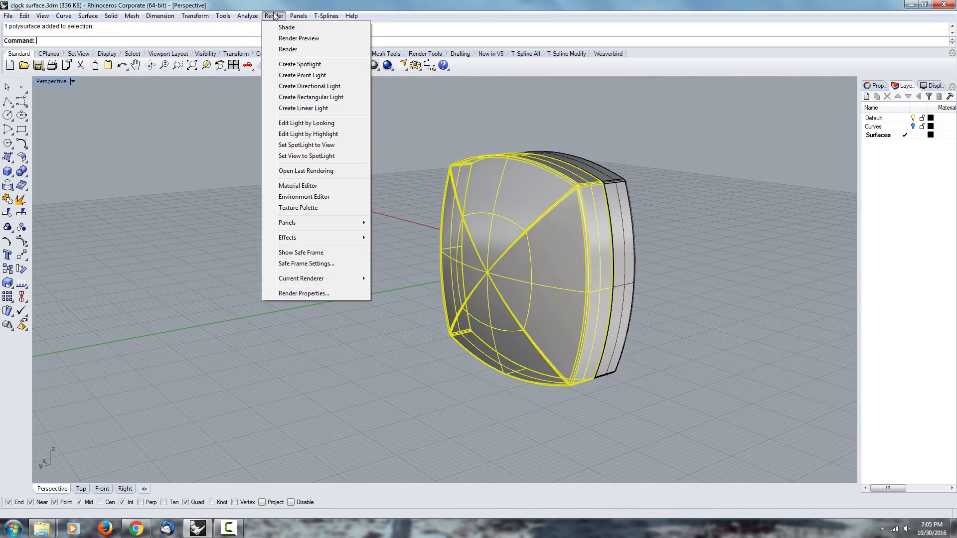
mouse_move(248, 16)
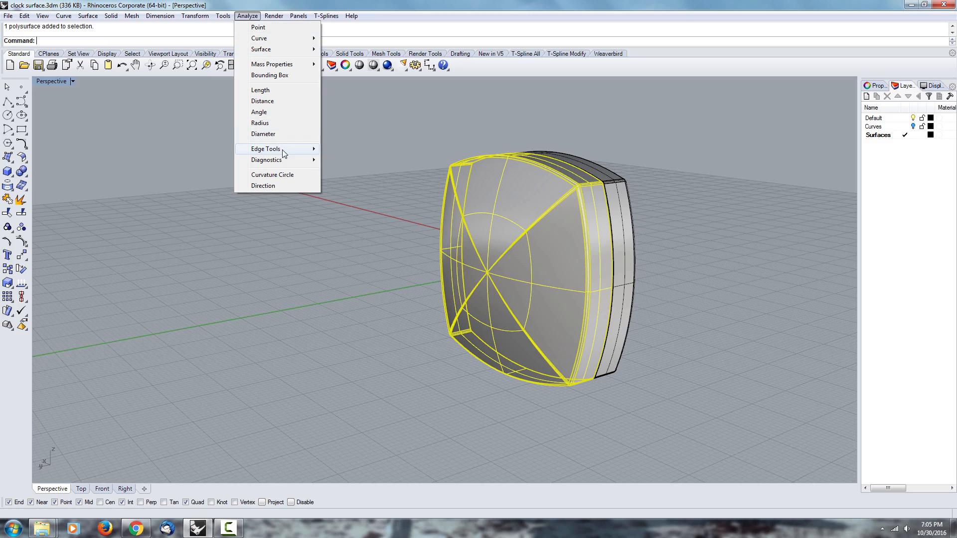
mouse_move(299, 149)
left_click(357, 150)
right_click_drag(379, 249, 533, 323)
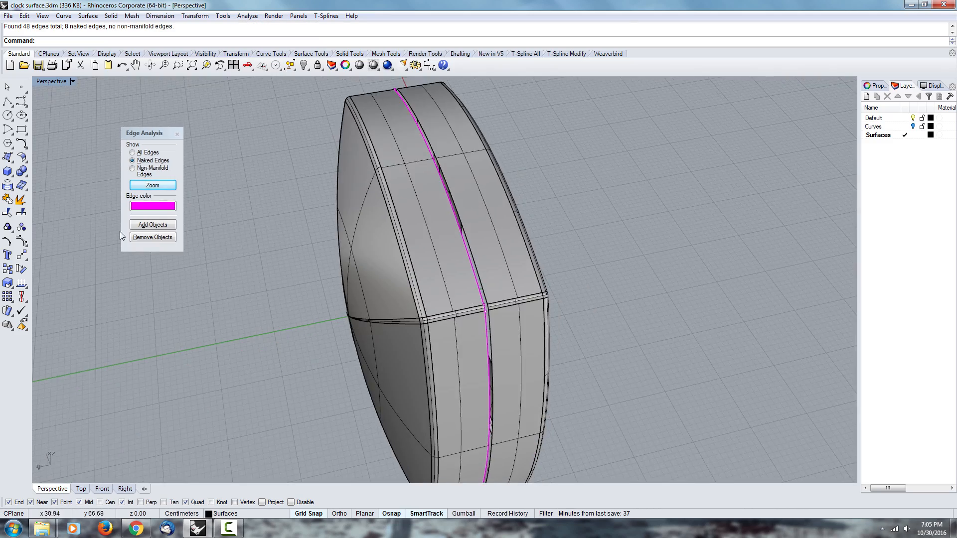
left_click(177, 134)
right_click_drag(279, 319, 541, 358)
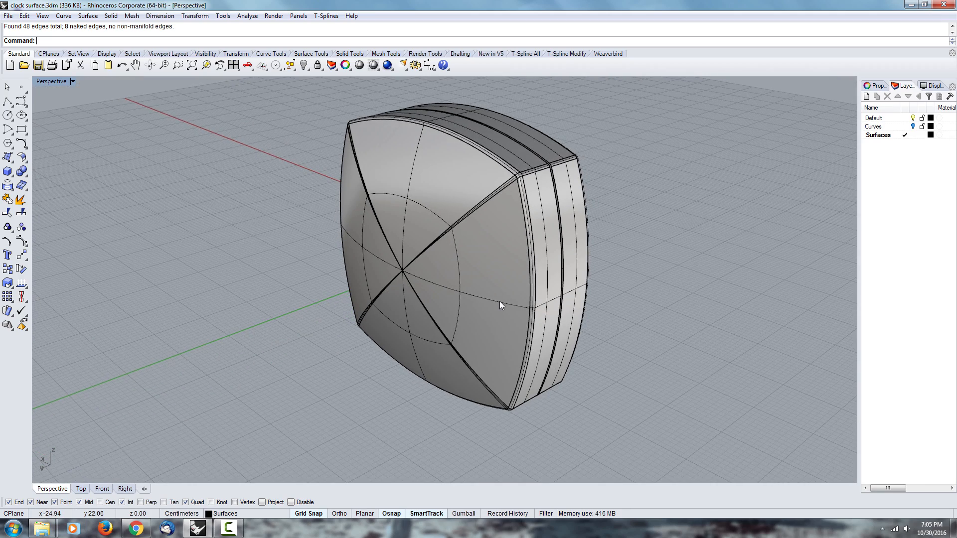